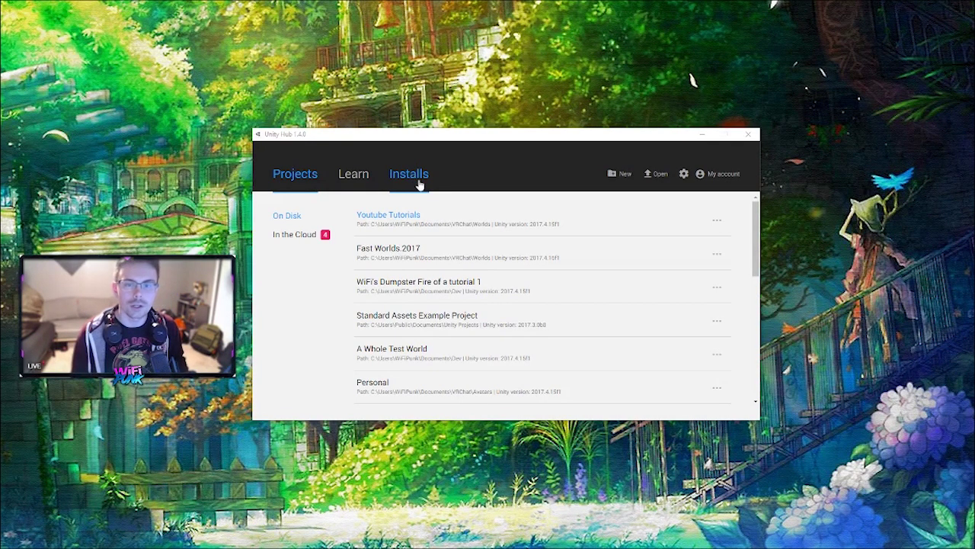
Check which Unity editor versions are installed, then return to the project list.
click(418, 179)
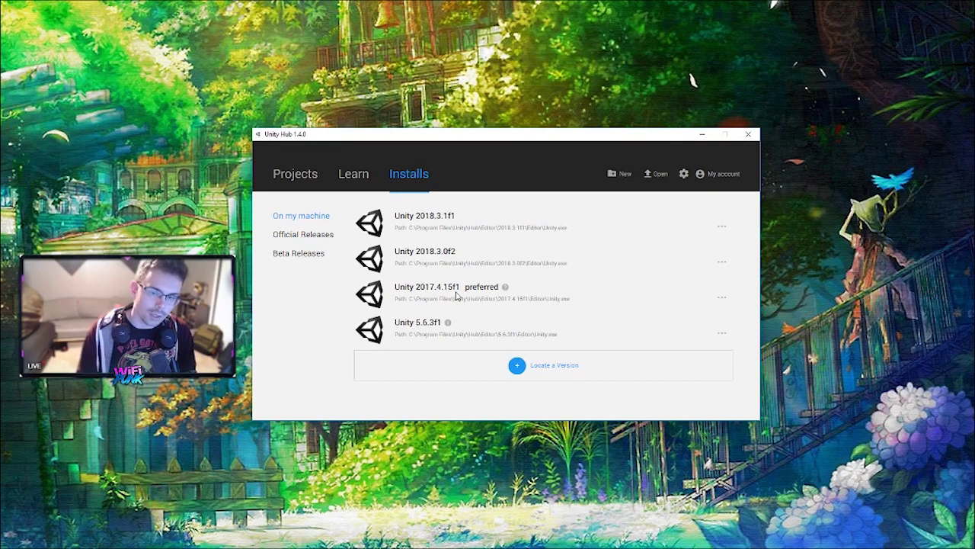
click(294, 174)
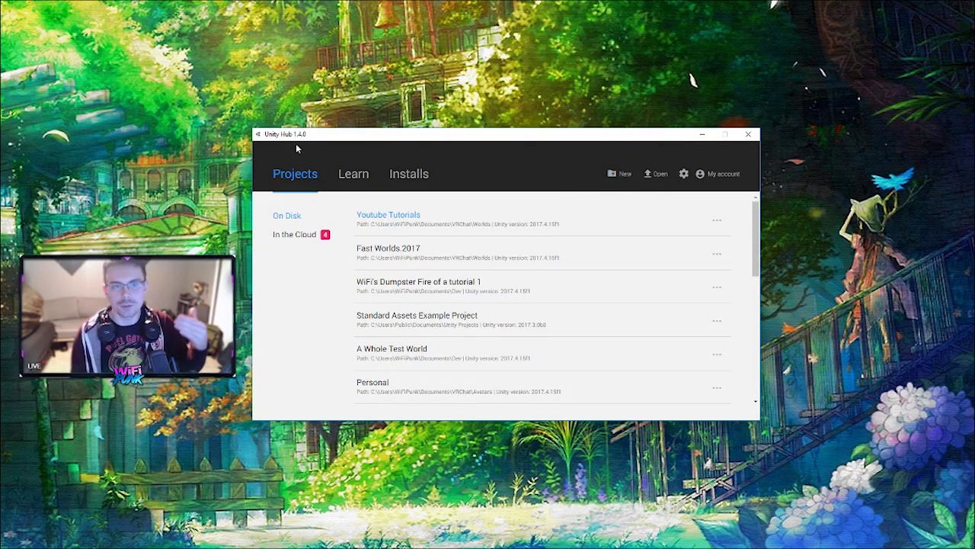
click(625, 180)
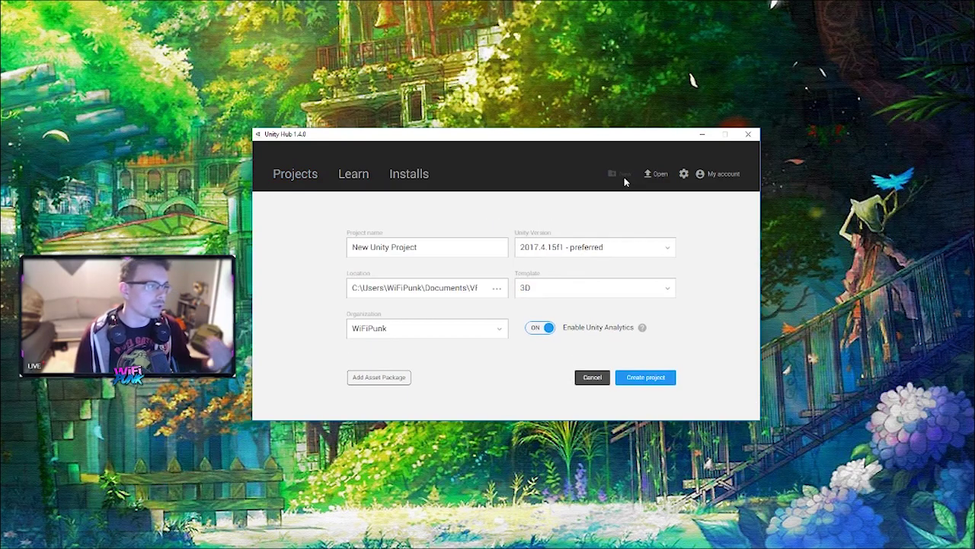
triple_click(448, 247)
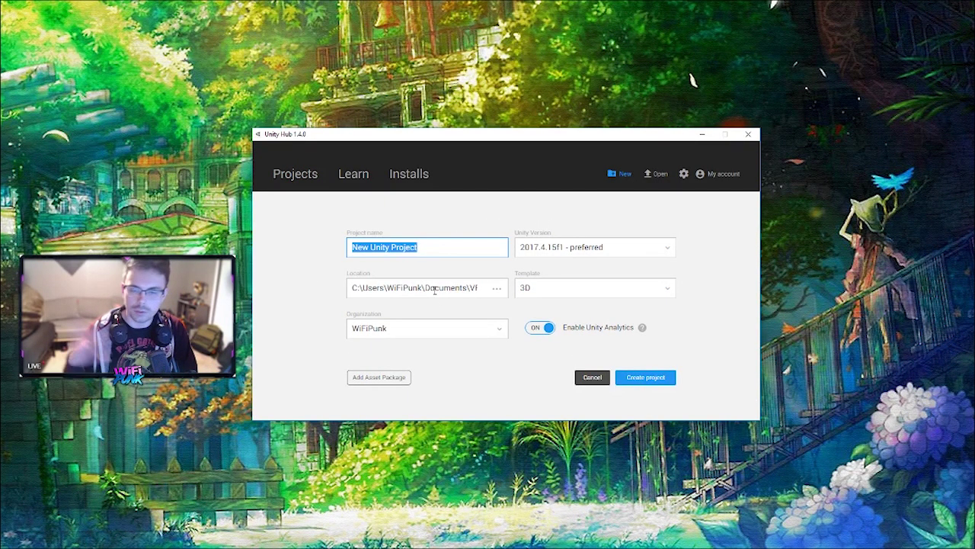
click(598, 381)
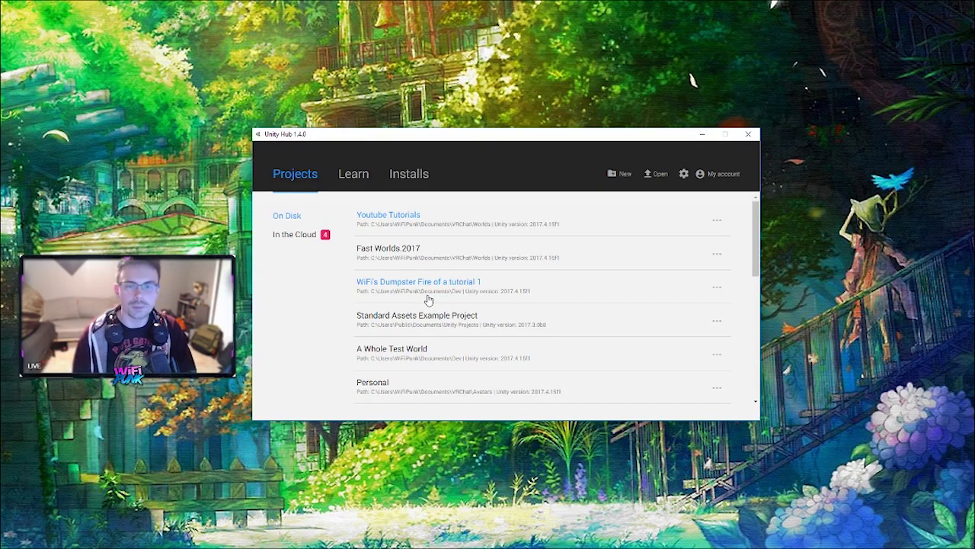
Open the Youtube Tutorials project from the projects on disk.
click(404, 229)
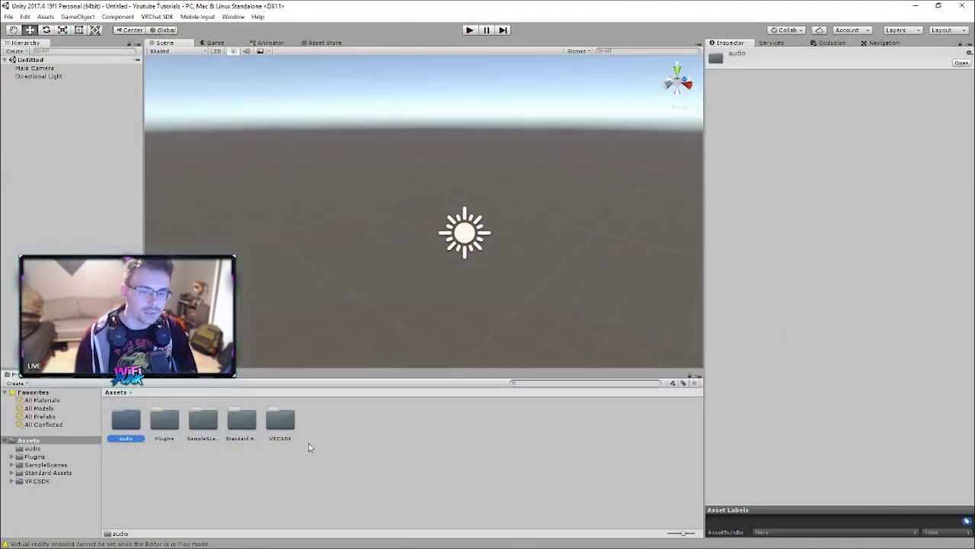
click(328, 450)
click(109, 423)
shift+click(280, 437)
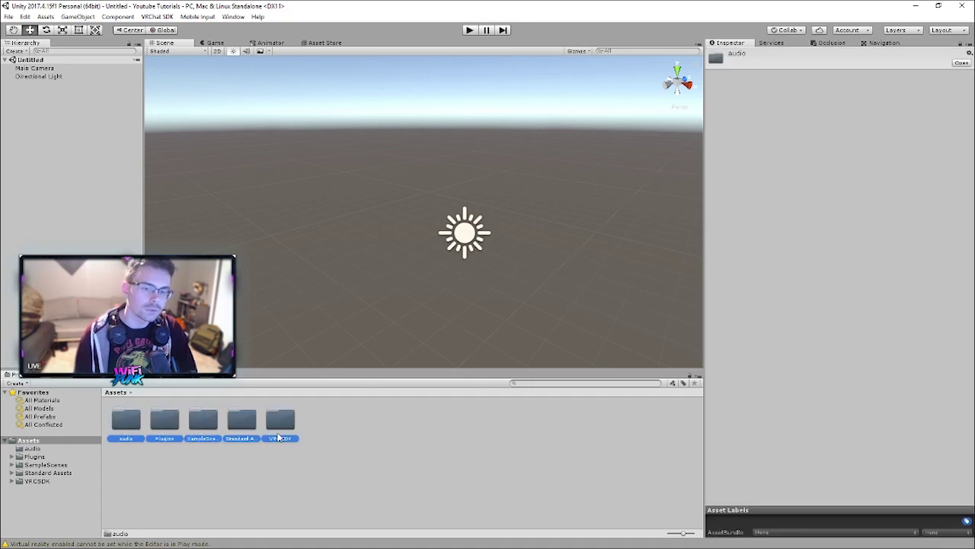
click(386, 407)
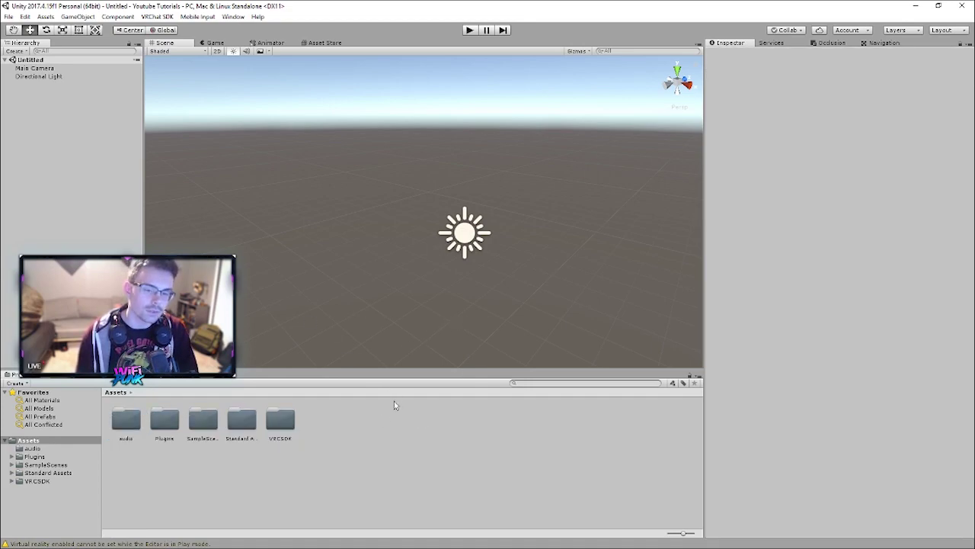
Import the VRCSDK-2018.12.19.17.03_Public (5) Unity package from the day 1 folder into the project.
key(alt+Tab)
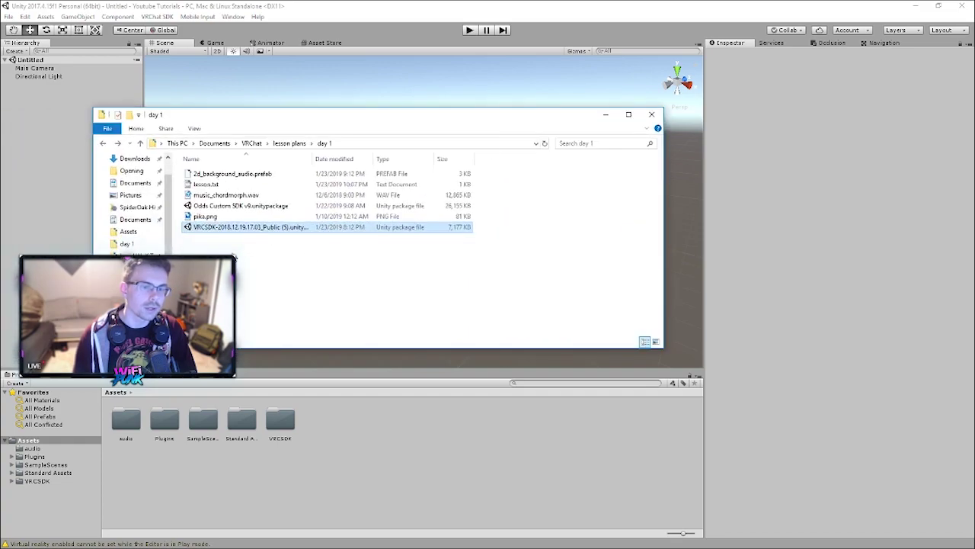
double_click(237, 228)
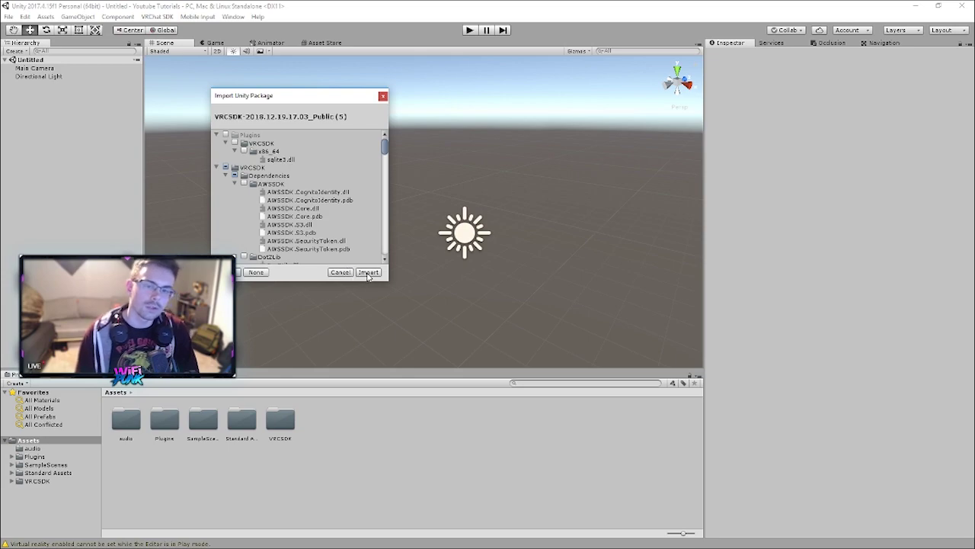
click(369, 272)
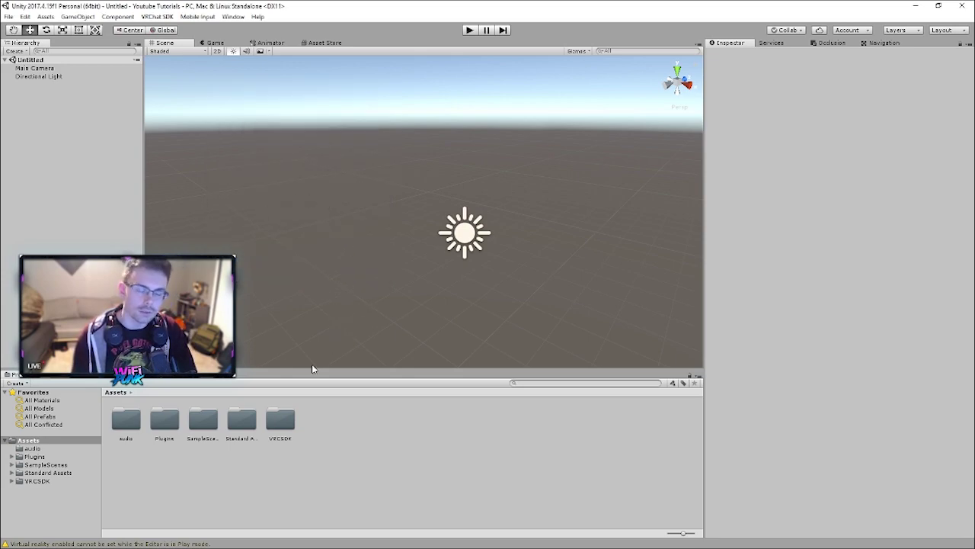
click(241, 423)
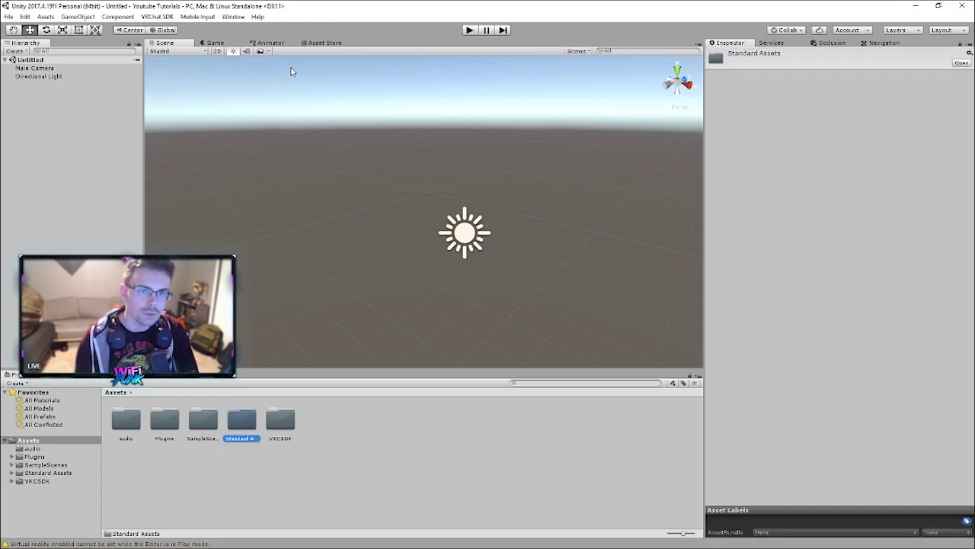
click(233, 16)
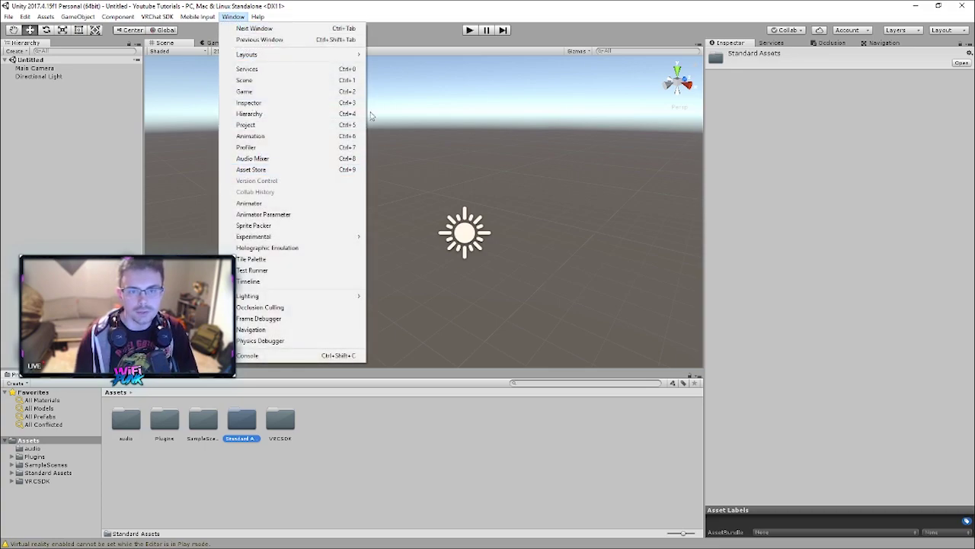
click(270, 170)
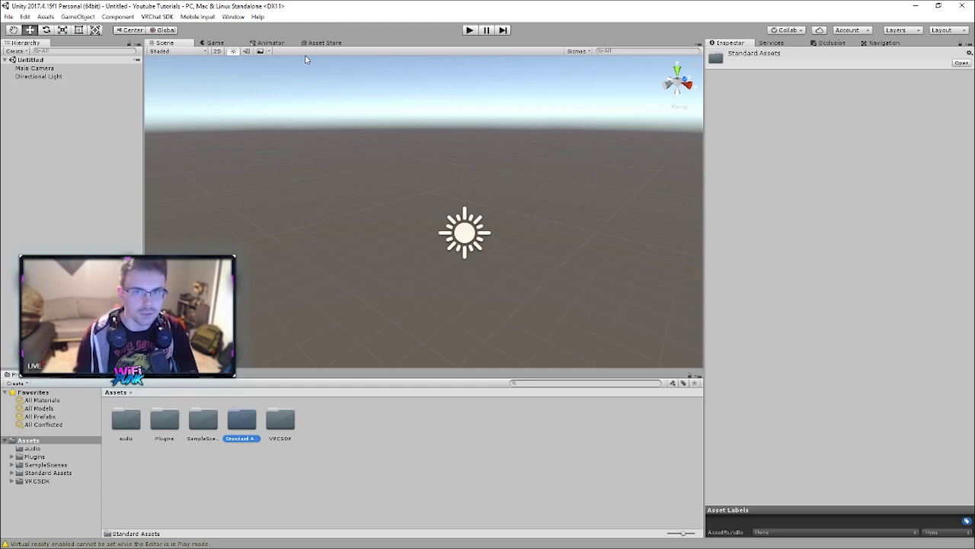
click(329, 425)
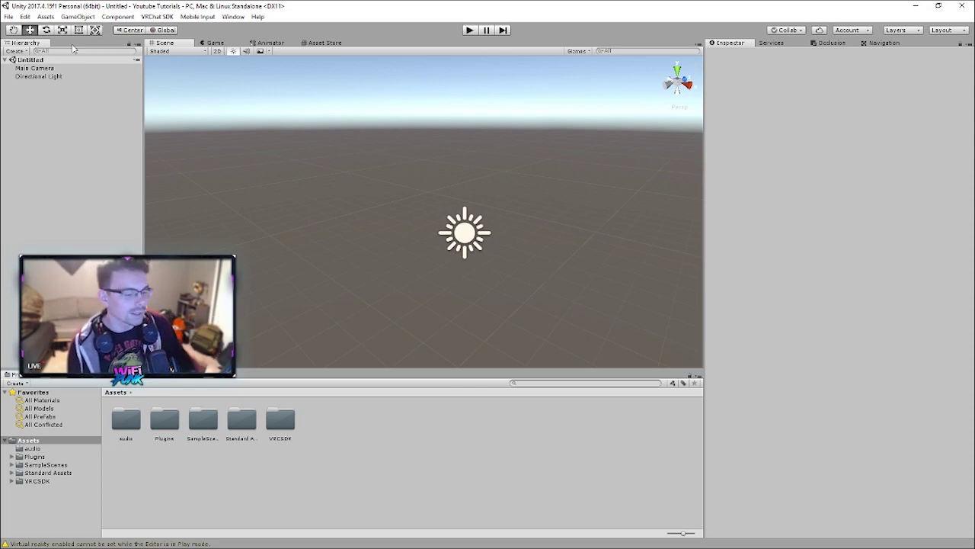
Save the untitled scene as tutorial1 in the project's Assets folder.
click(10, 17)
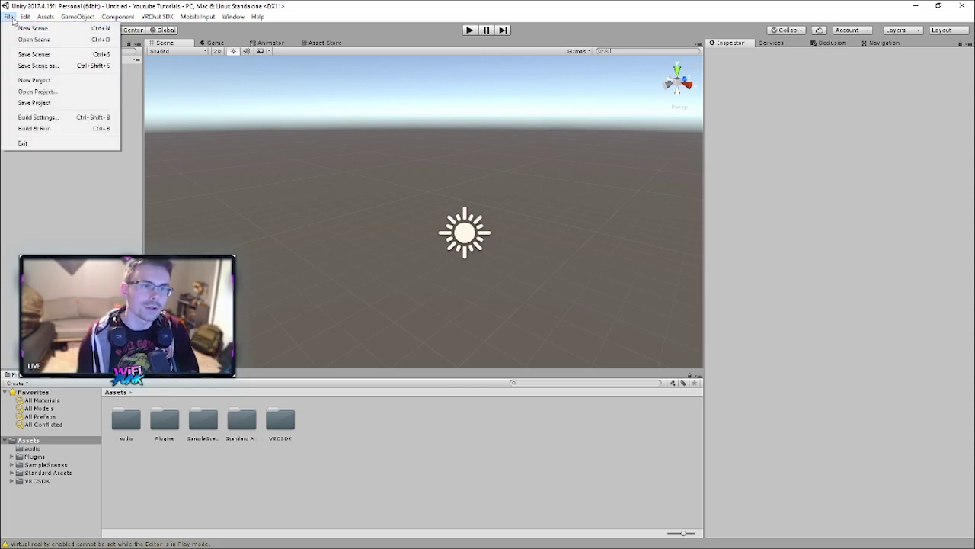
click(39, 65)
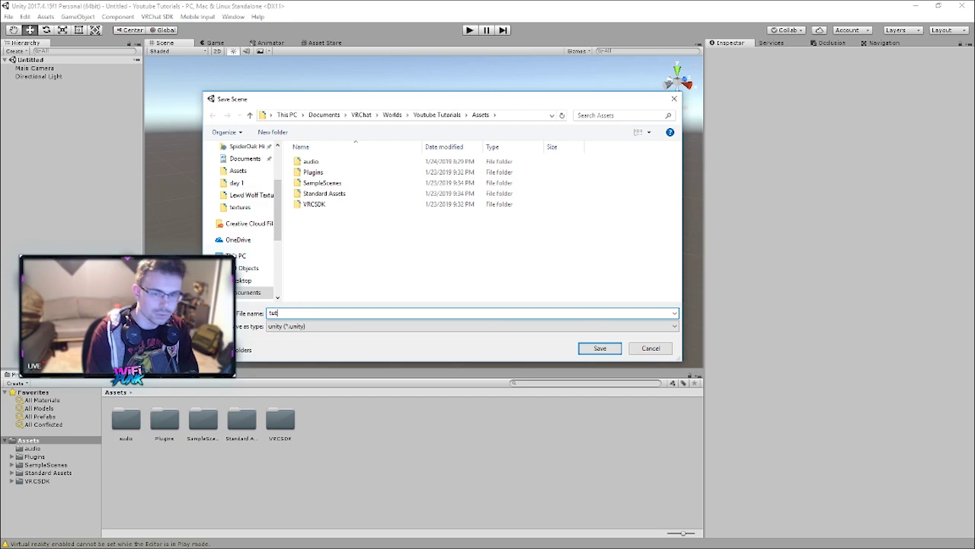
text(tutorial1)
key(Return)
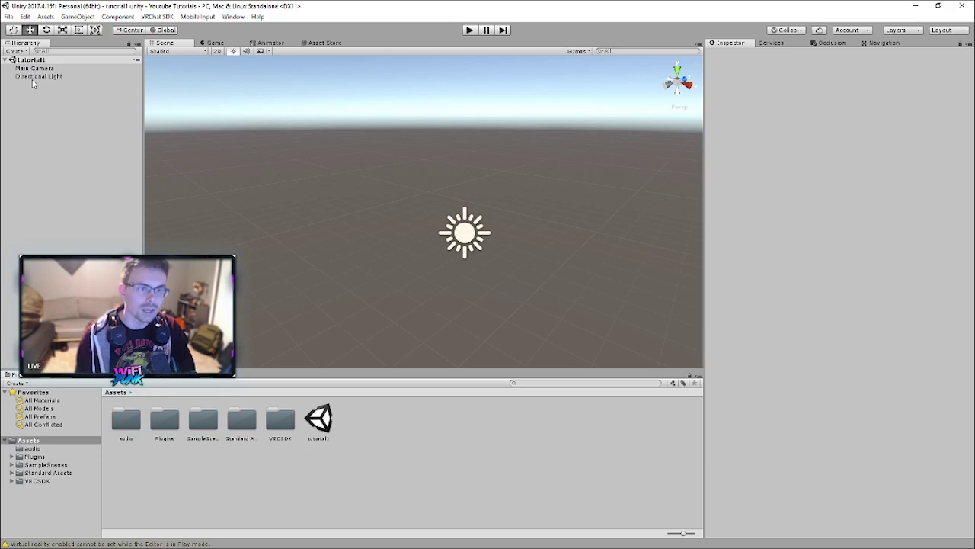
Inspect the scene's default Main Camera and Directional Light objects, then clear the selection.
right_drag(243, 151, 39, 94)
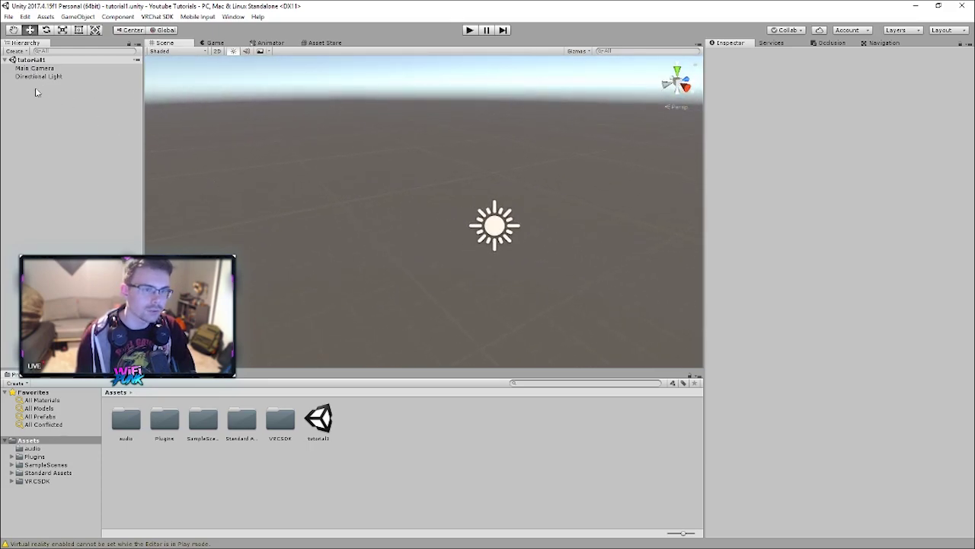
click(38, 76)
click(37, 68)
click(53, 77)
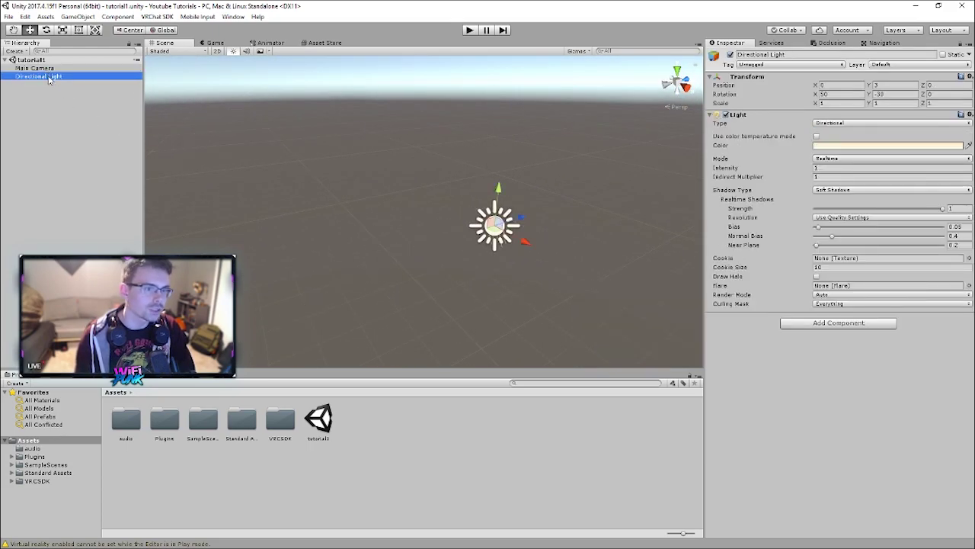
click(56, 115)
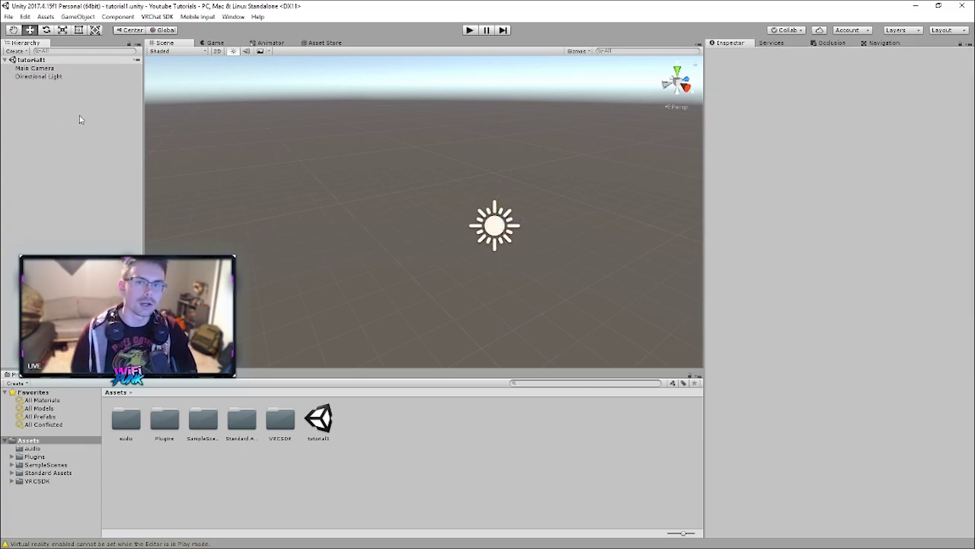
Add a 3D Plane object to the tutorial1 scene.
right_drag(196, 104, 149, 128)
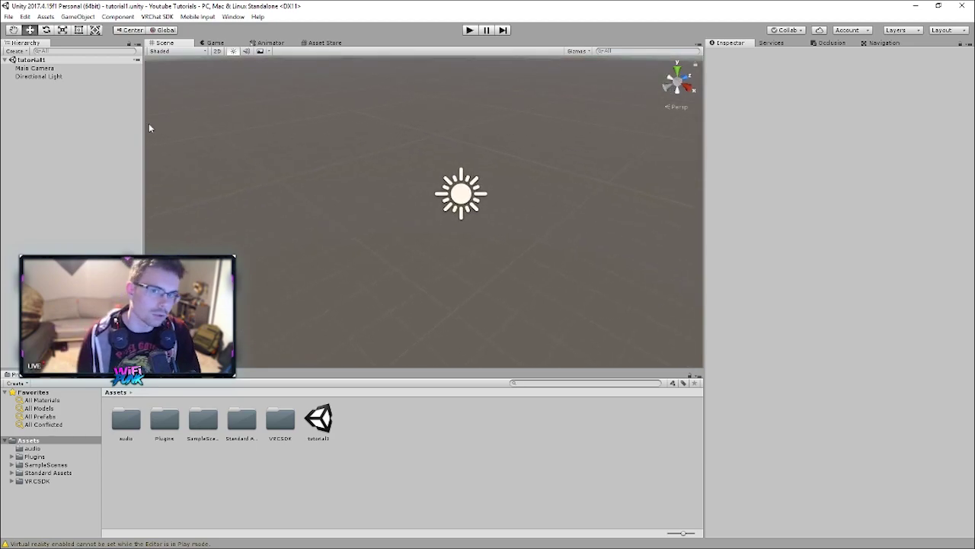
right_click(35, 60)
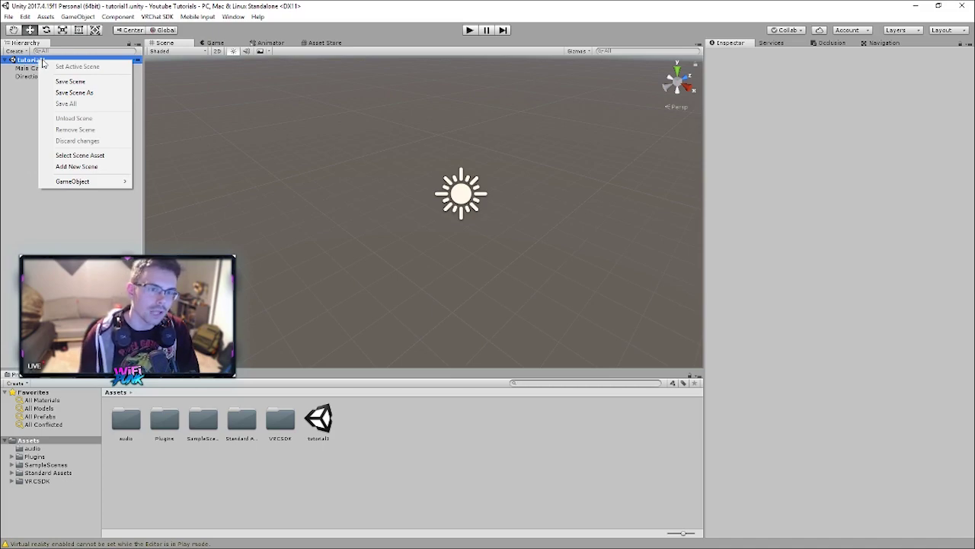
mouse_move(89, 183)
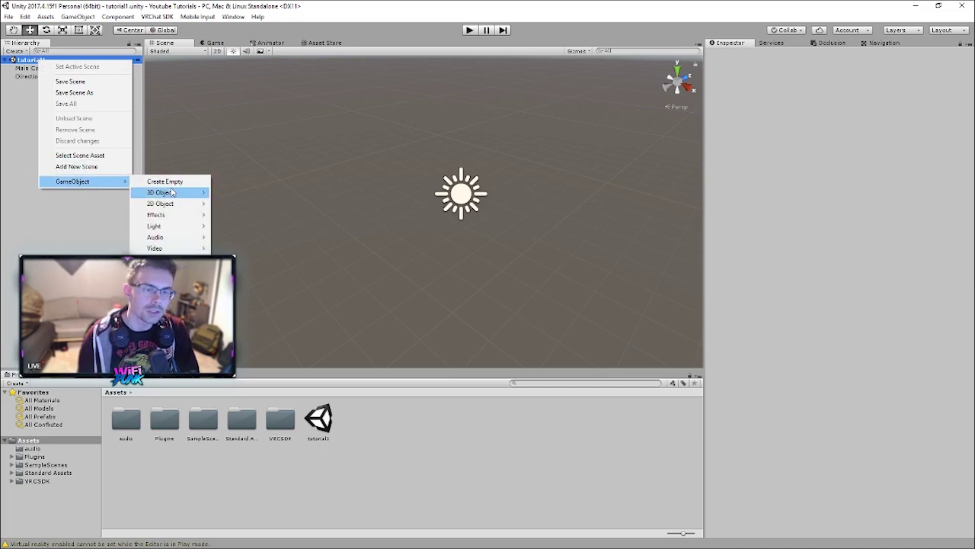
mouse_move(172, 192)
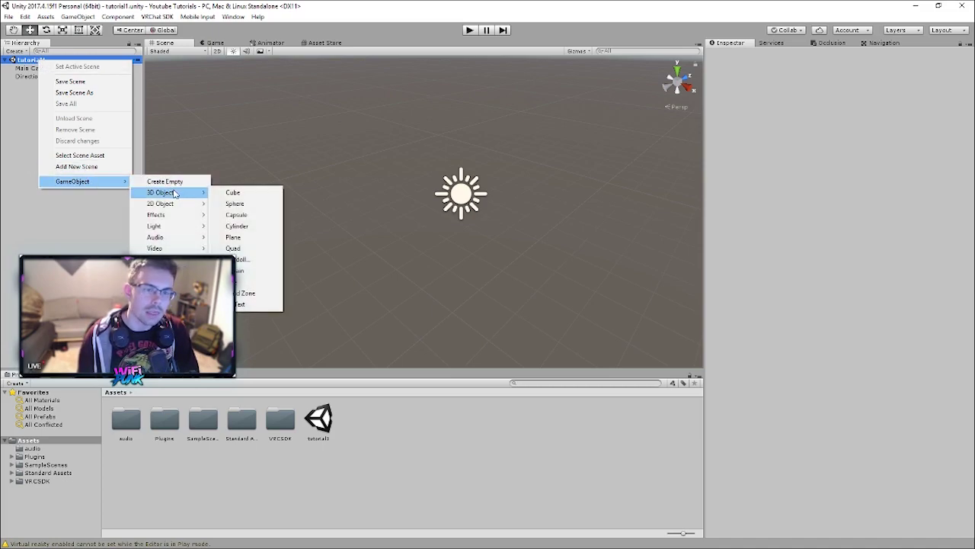
click(233, 237)
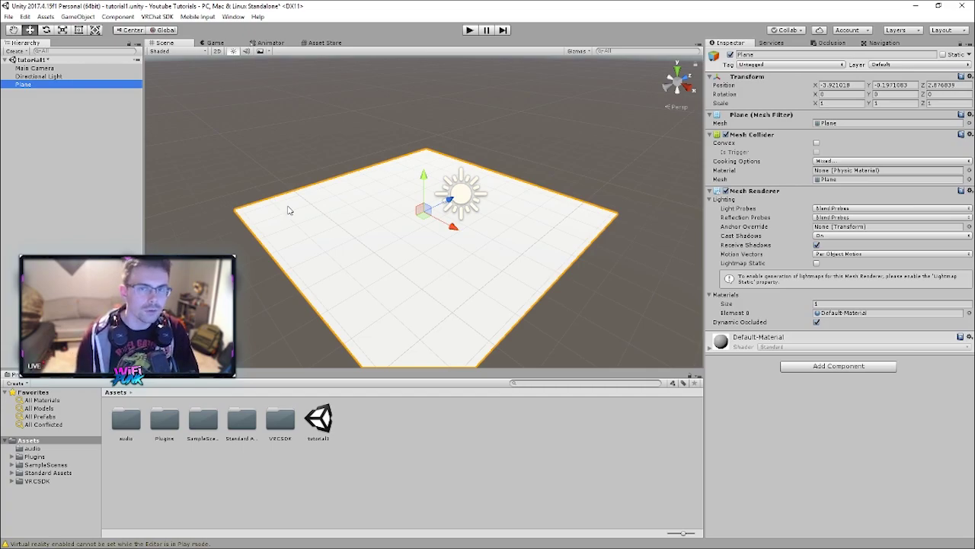
scroll(333, 220, up, 5)
alt+drag(333, 215, 411, 221)
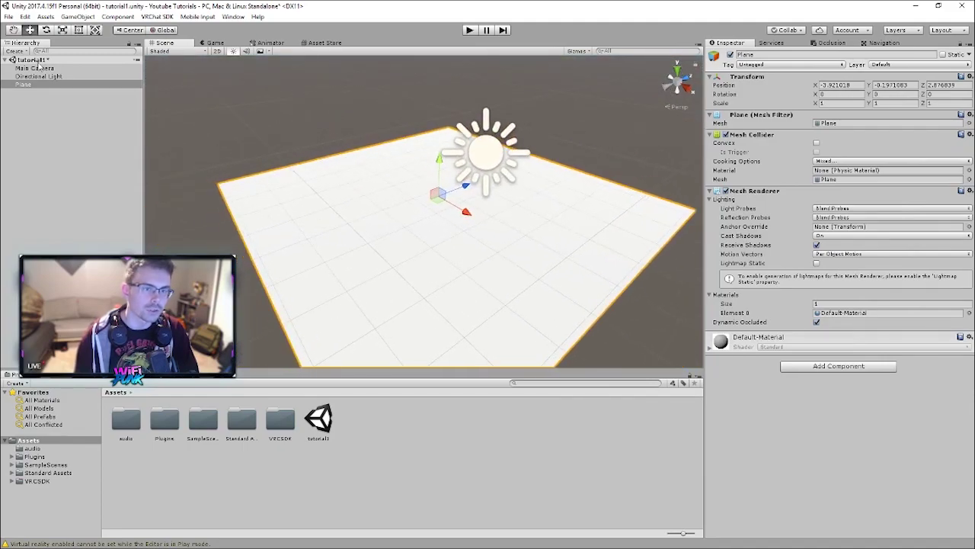
click(70, 77)
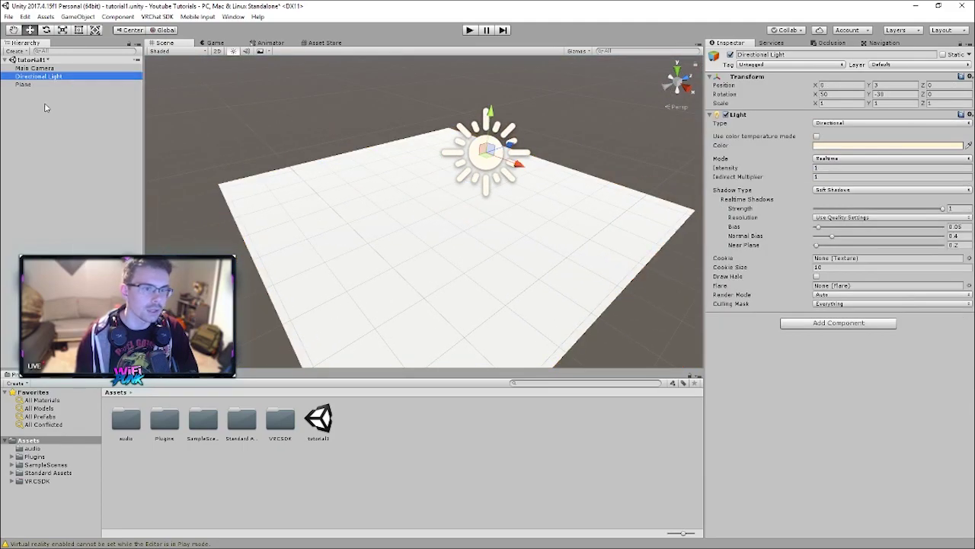
right_click(45, 105)
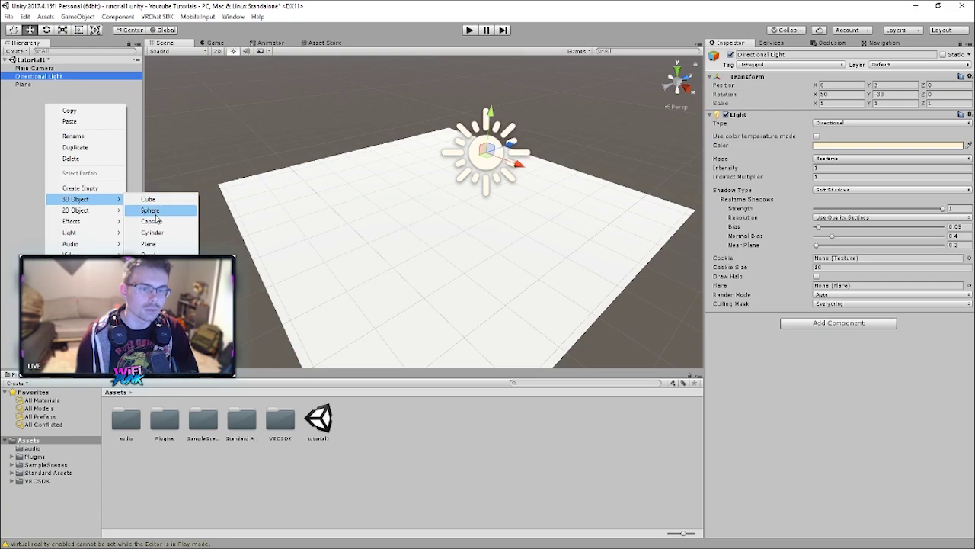
click(33, 127)
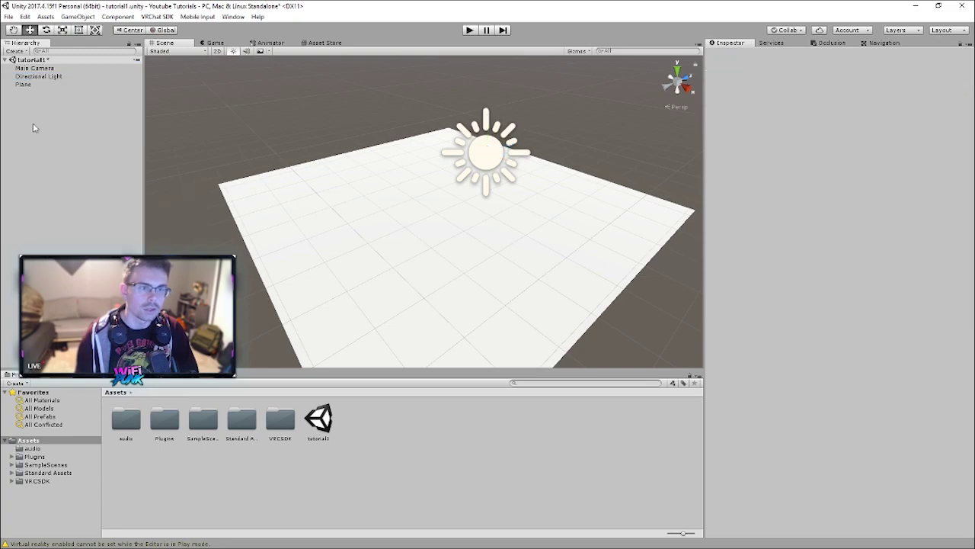
right_click(42, 60)
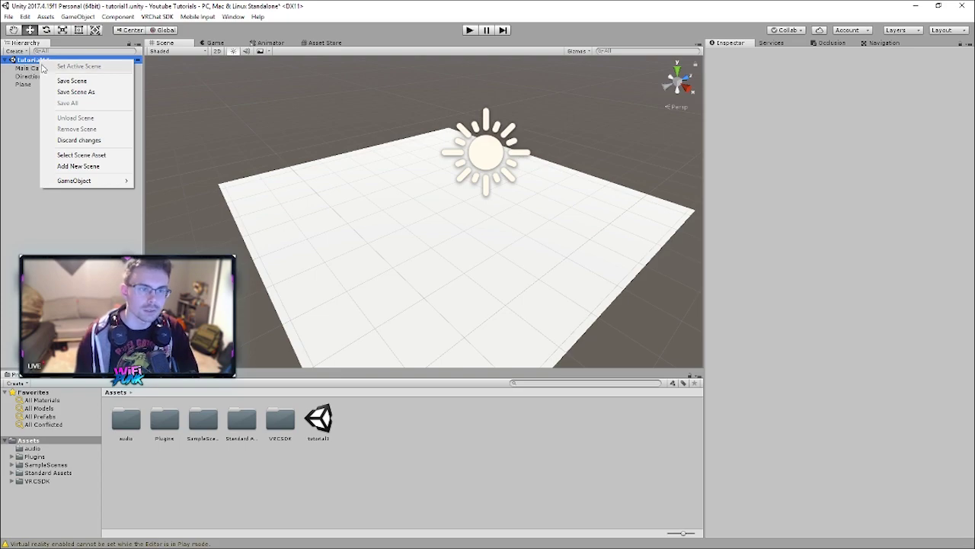
click(31, 111)
right_click(32, 111)
mouse_move(92, 206)
click(126, 130)
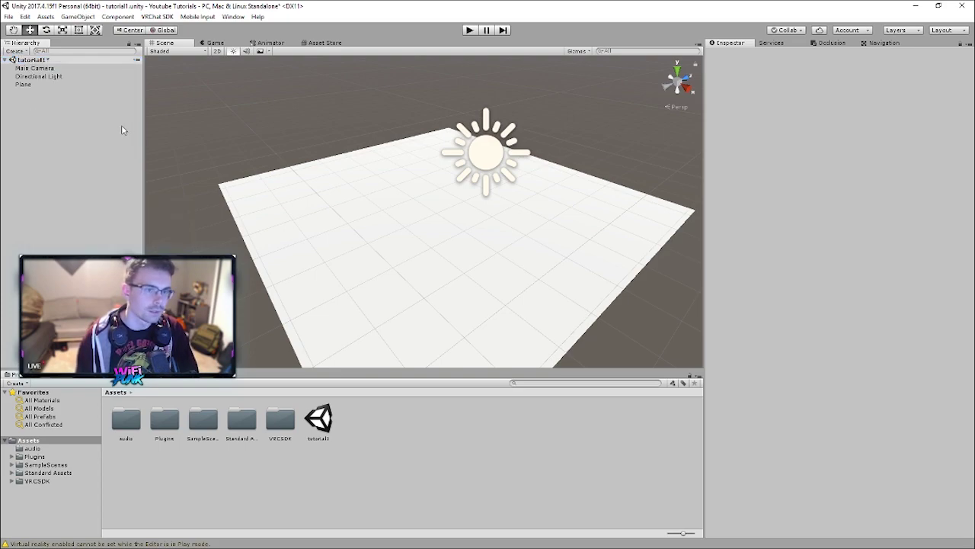
Rename the Plane object in the tutorial1 scene to Ground.
click(42, 84)
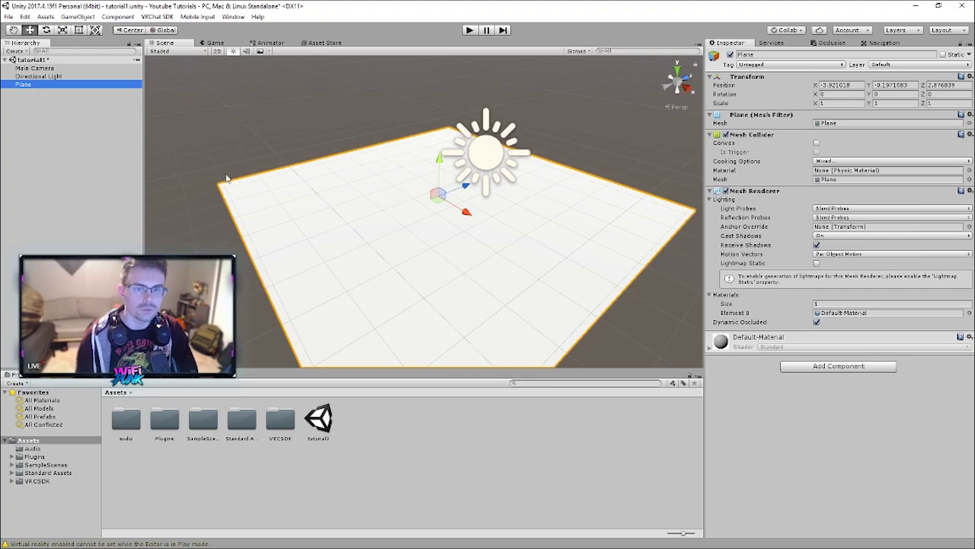
click(36, 85)
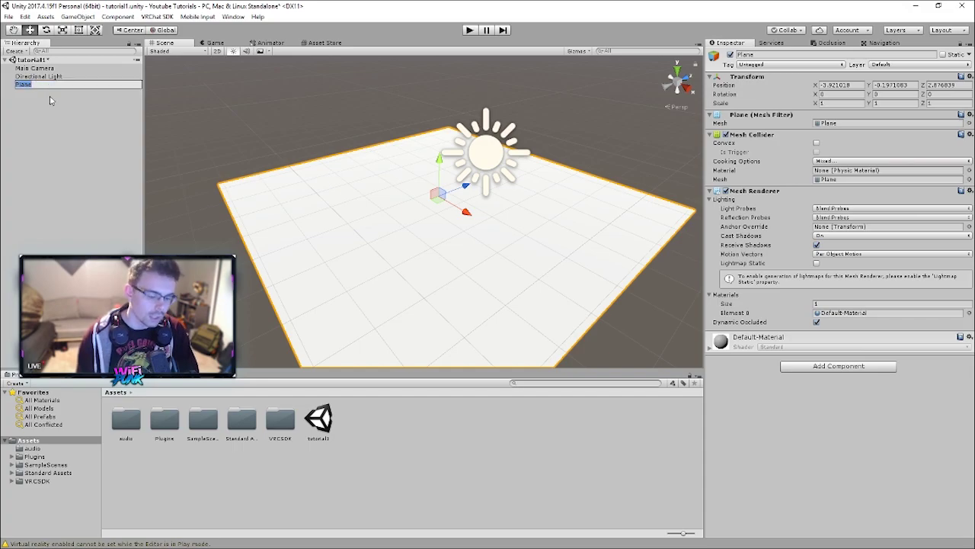
text(Ground)
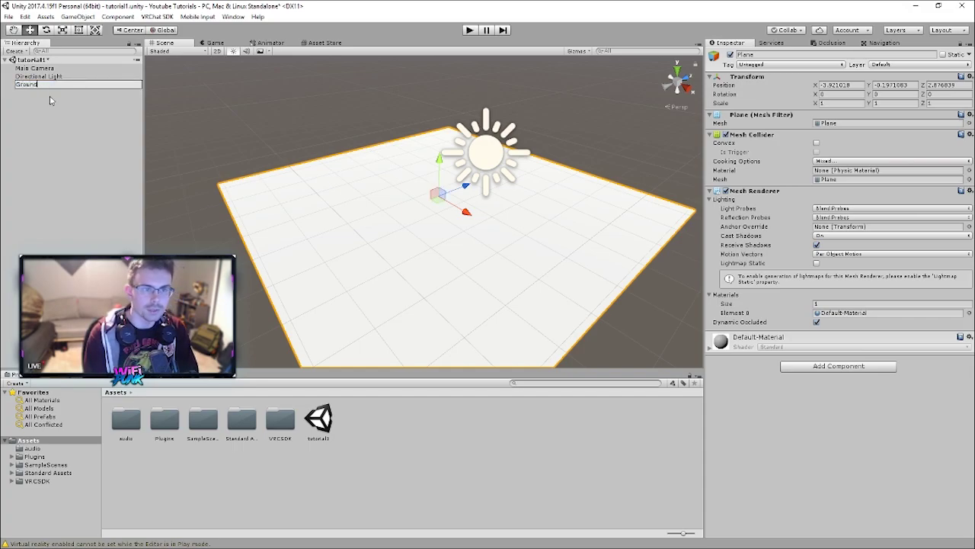
key(Return)
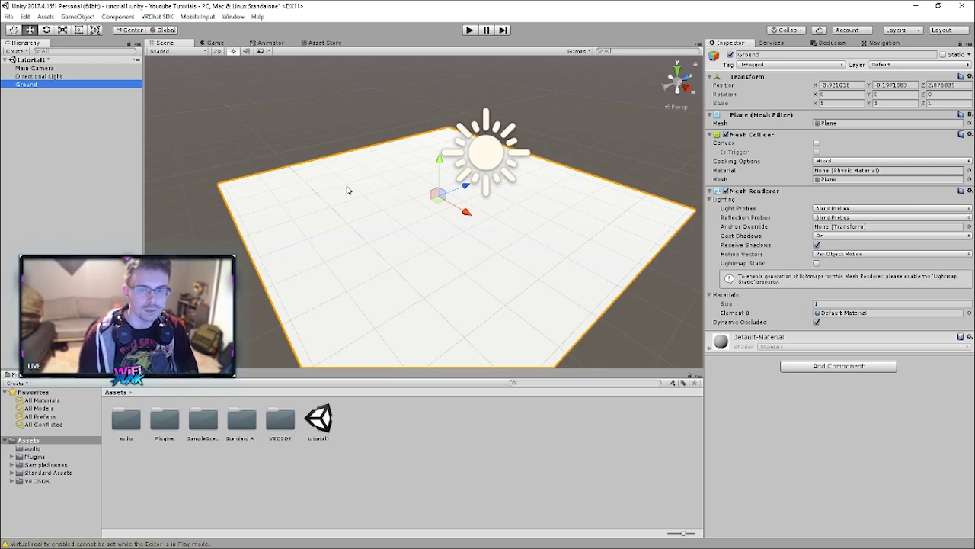
Create a folder named materials in the project's Assets folder and open it.
right_drag(431, 237, 416, 178)
right_drag(457, 283, 410, 292)
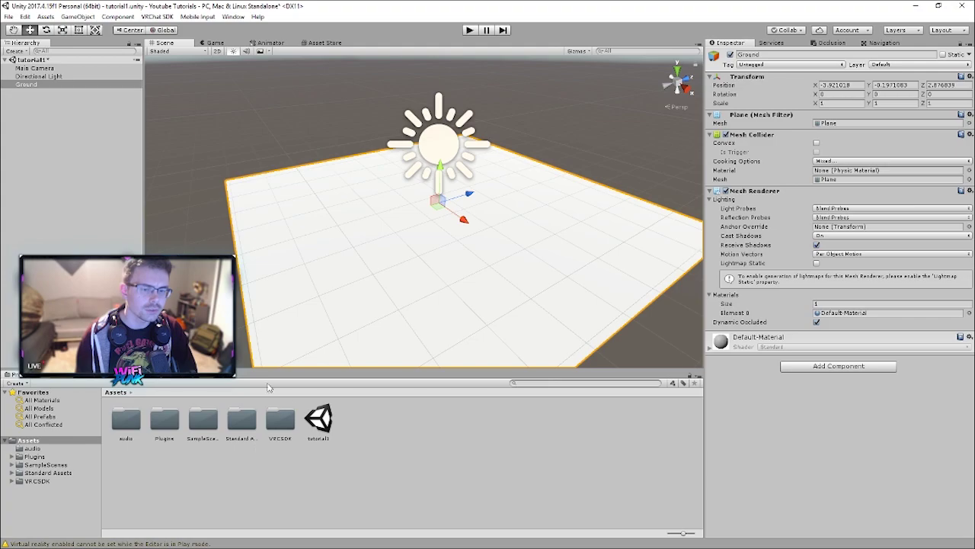
right_click(204, 480)
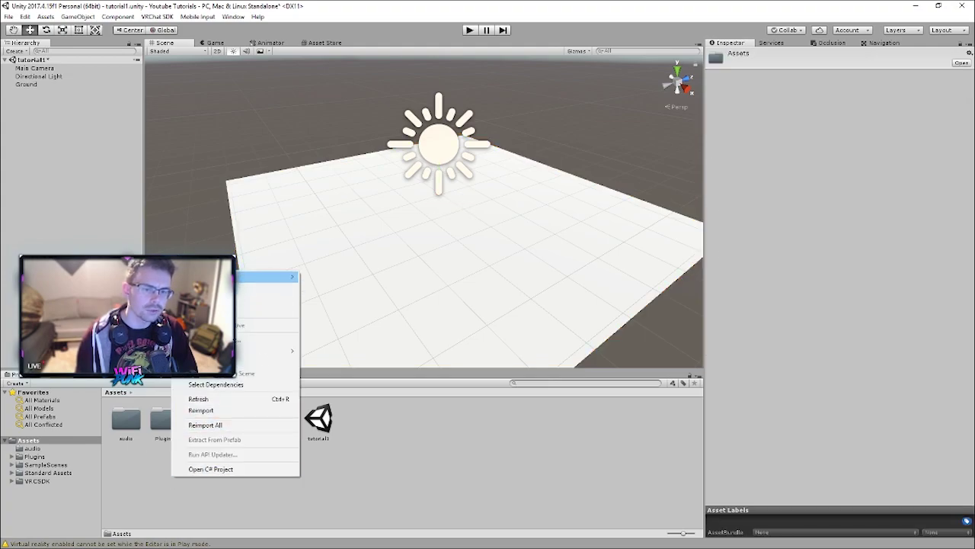
click(511, 433)
right_click(511, 434)
right_click(512, 451)
mouse_move(545, 252)
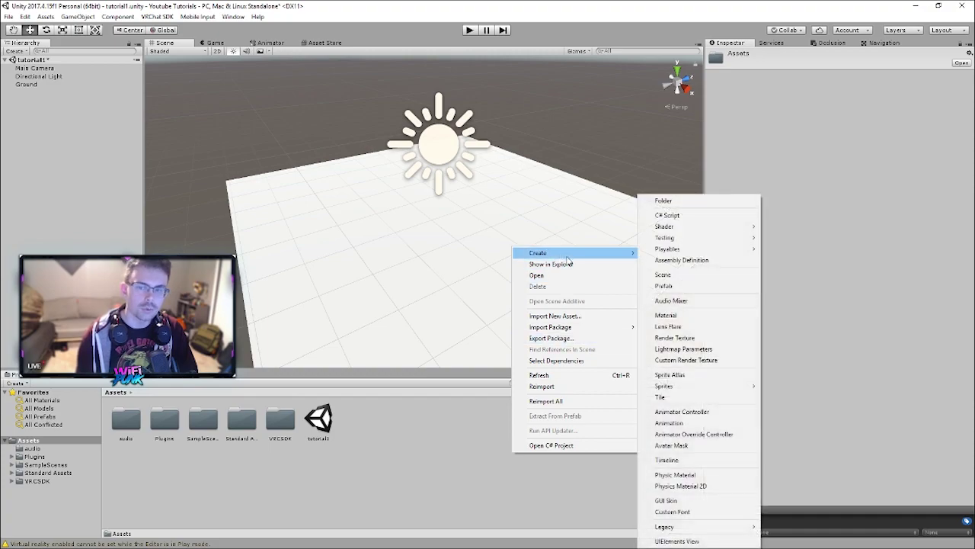
click(673, 202)
text(materials)
key(Return)
key(Return)
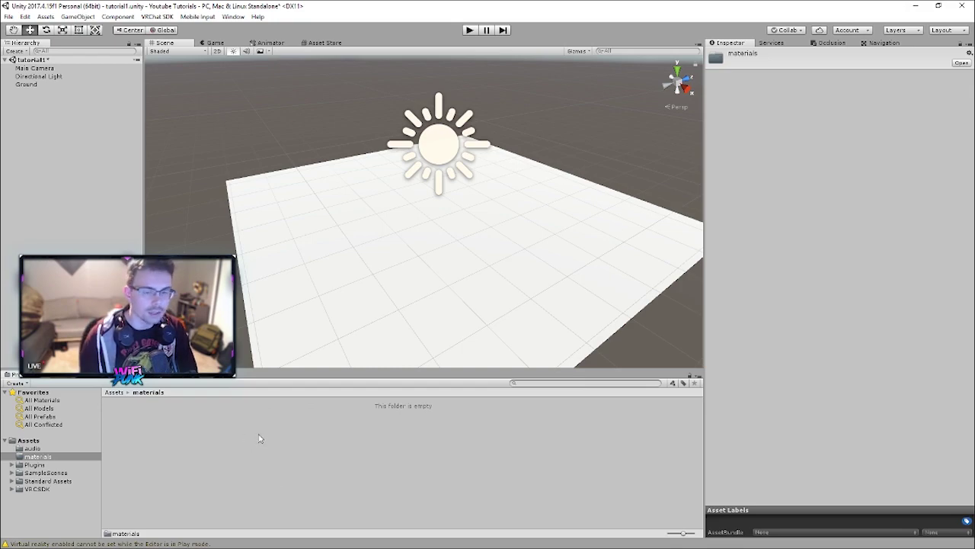
Create a new material named ground_mat inside the materials folder.
right_click(189, 429)
right_click(424, 501)
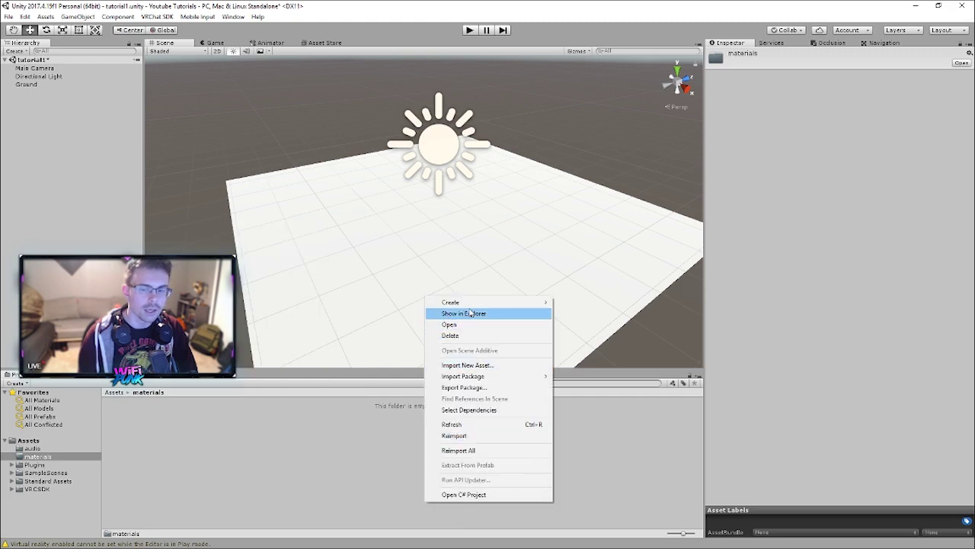
mouse_move(534, 302)
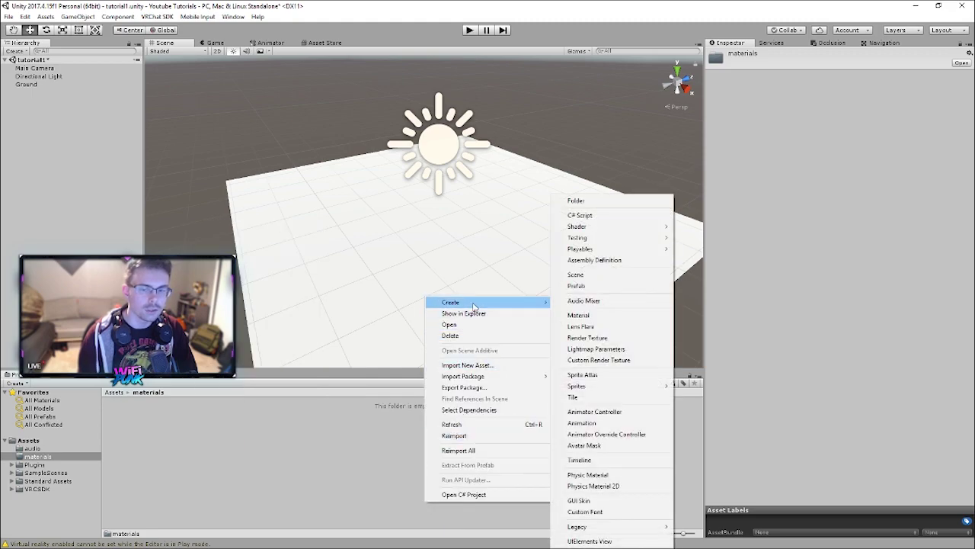
click(584, 321)
text(d)
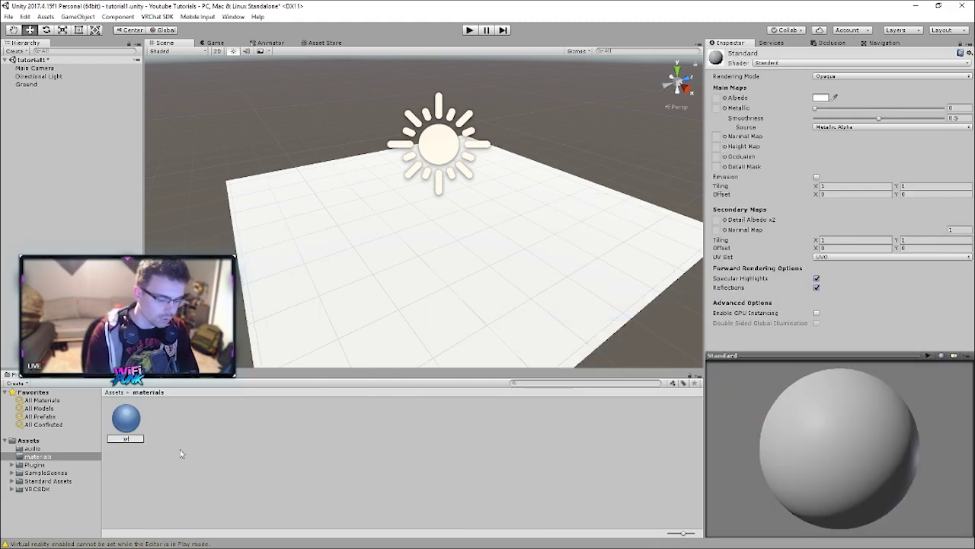
text(_mat)
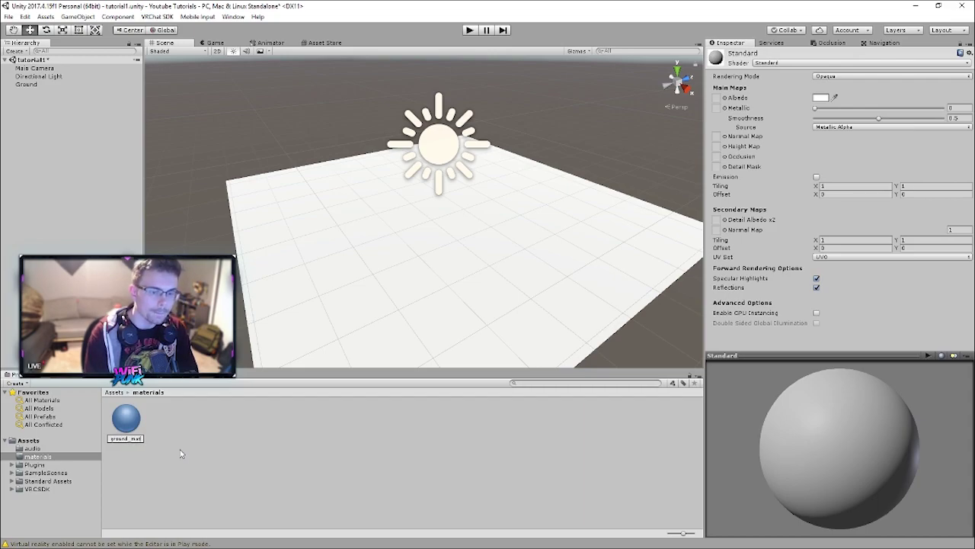
key(Return)
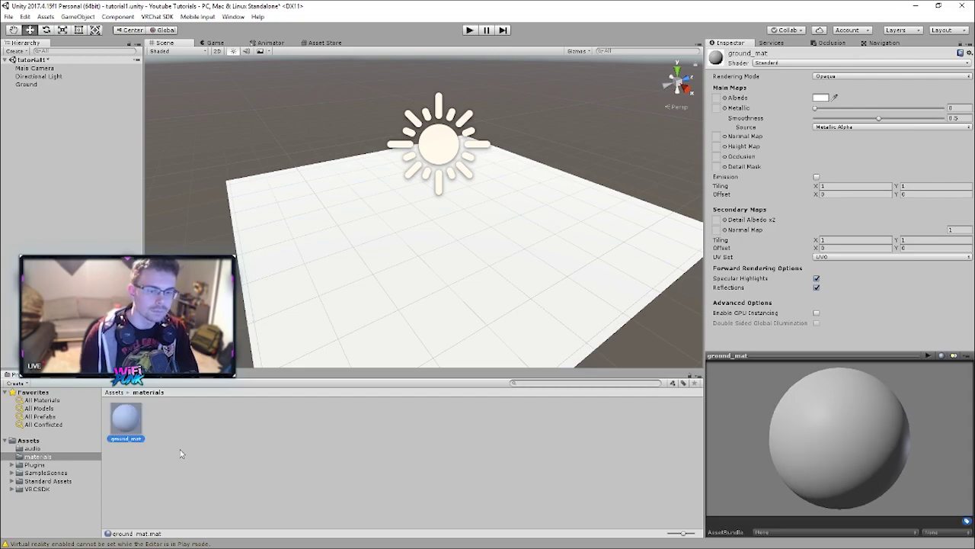
Give ground_mat the Standard (Specular setup) shader, smoothness 0 and a blue albedo colour with hex value 0048ABFF.
click(794, 64)
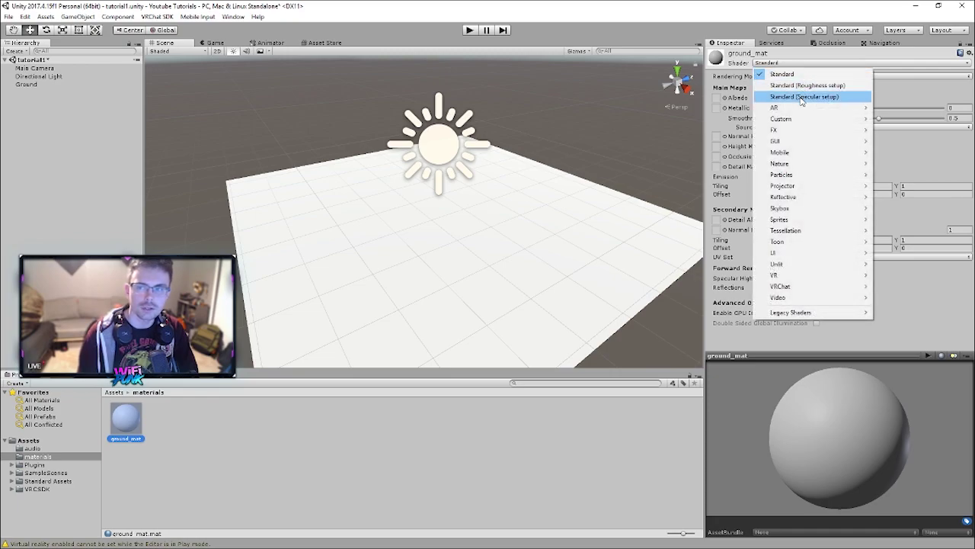
click(801, 97)
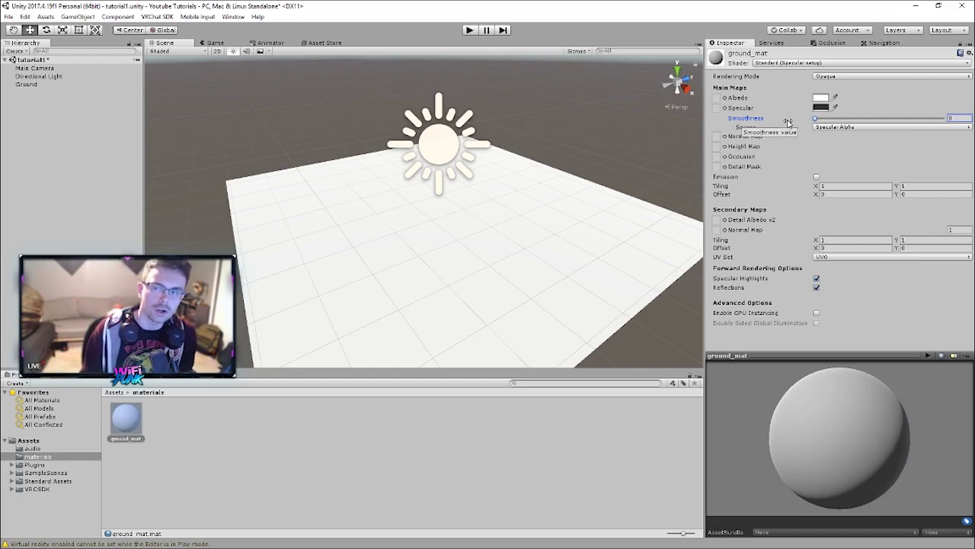
click(822, 97)
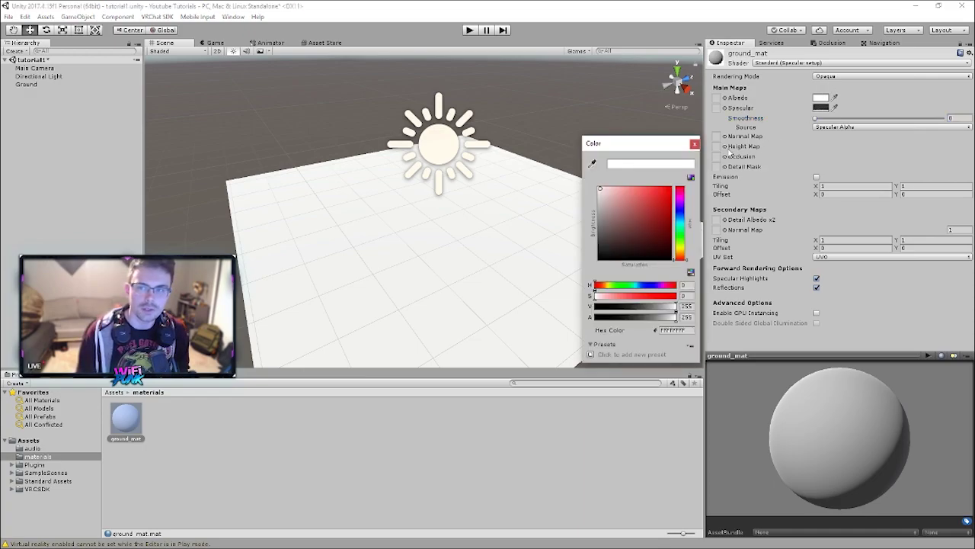
drag(681, 232, 684, 219)
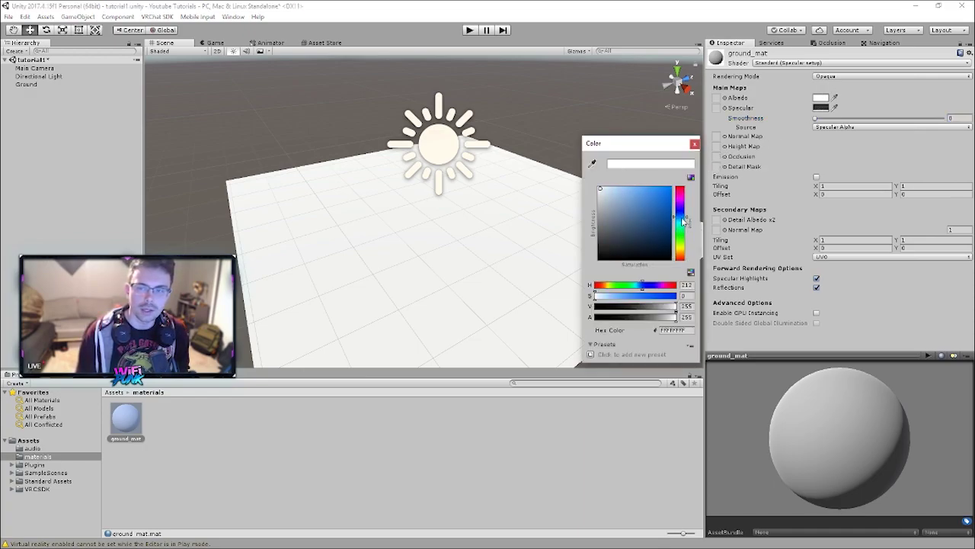
click(671, 207)
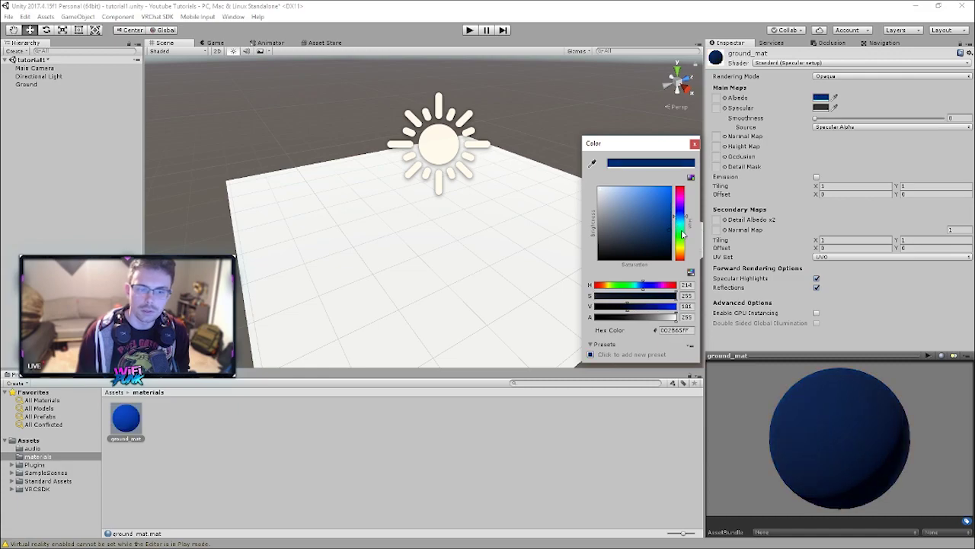
click(668, 212)
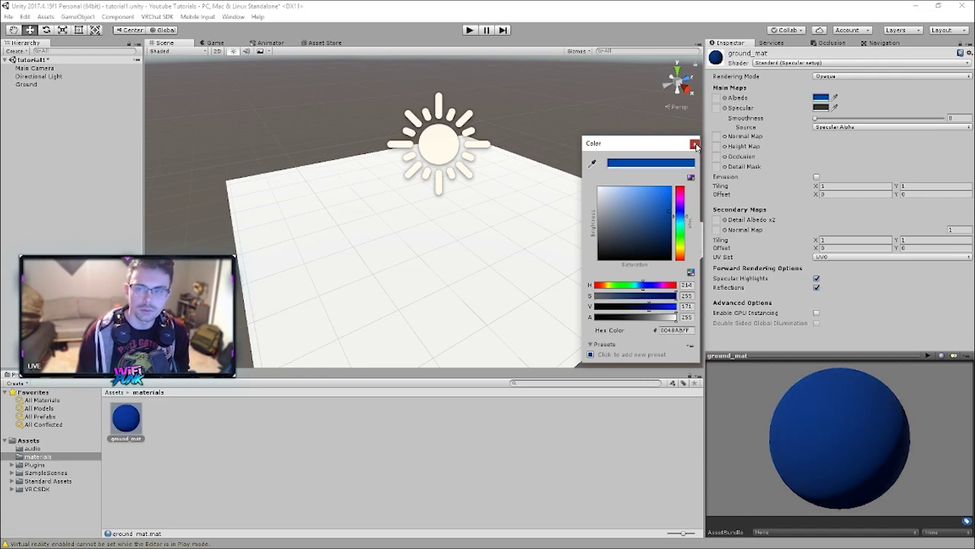
click(694, 144)
Apply the ground_mat material to the Ground plane in the scene.
drag(126, 418, 470, 297)
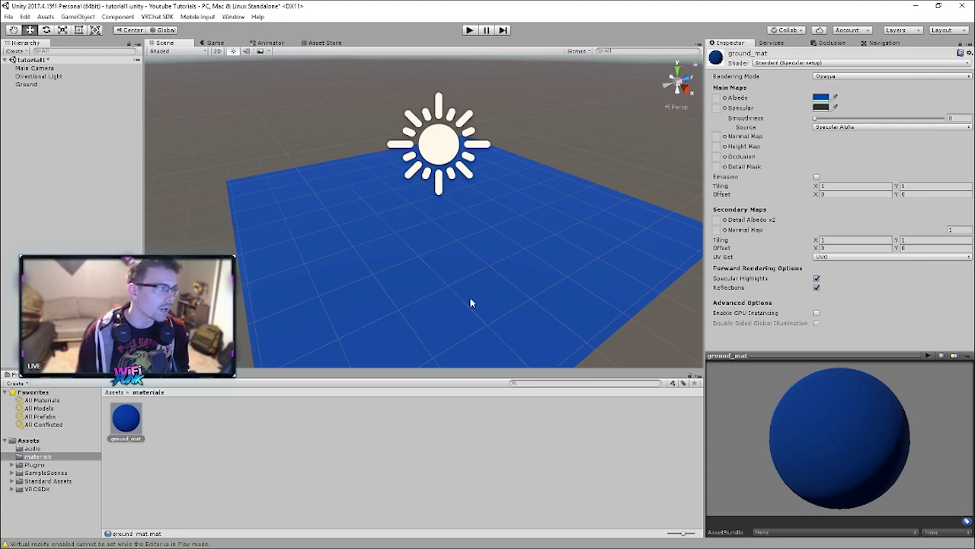
click(417, 272)
drag(128, 421, 379, 234)
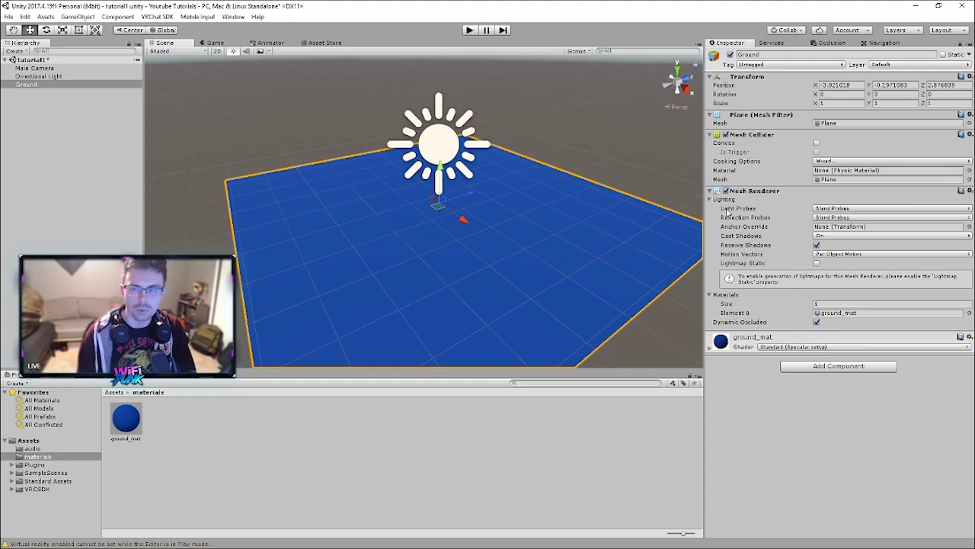
drag(126, 417, 420, 200)
Search the project assets for "world" and place the VRCWorld prefab on the Ground plane.
scroll(457, 271, up, 2)
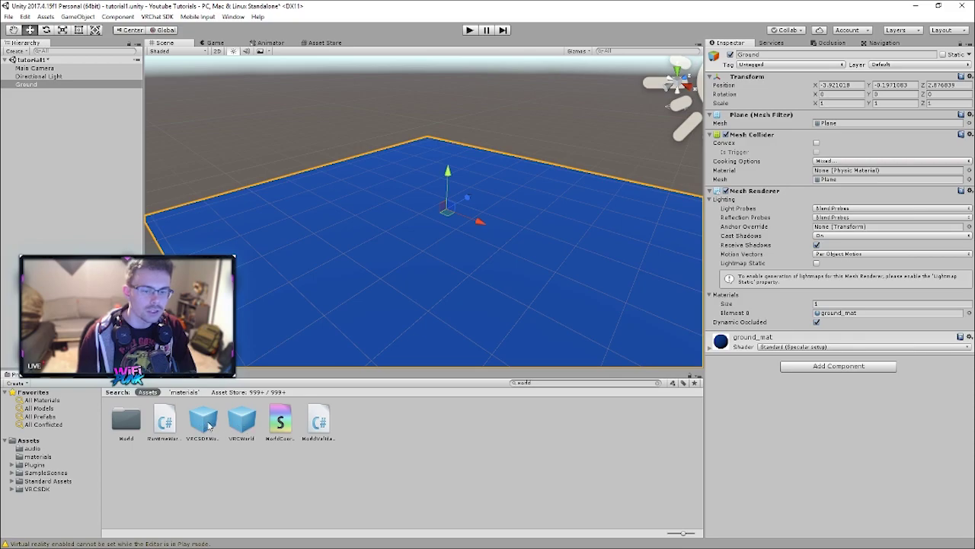
drag(247, 425, 349, 292)
alt+drag(440, 298, 343, 307)
alt+drag(425, 267, 447, 272)
alt+drag(518, 293, 402, 269)
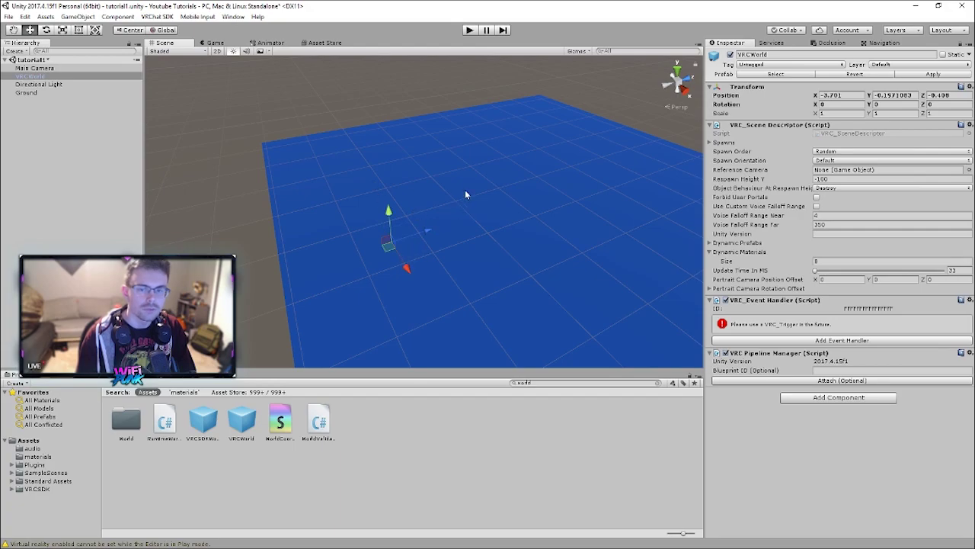
Add a Camera component to the VRCWorld object and check which way it faces.
click(841, 402)
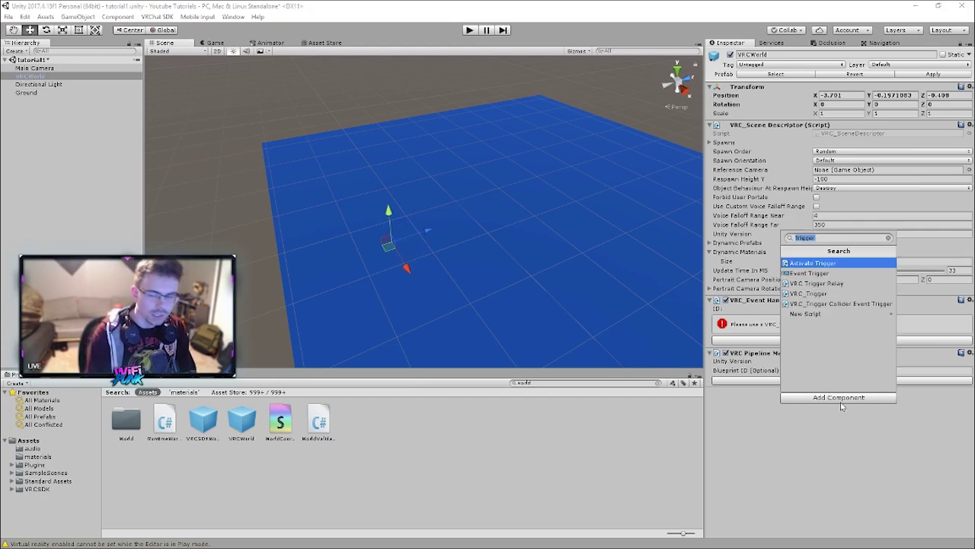
text(camer)
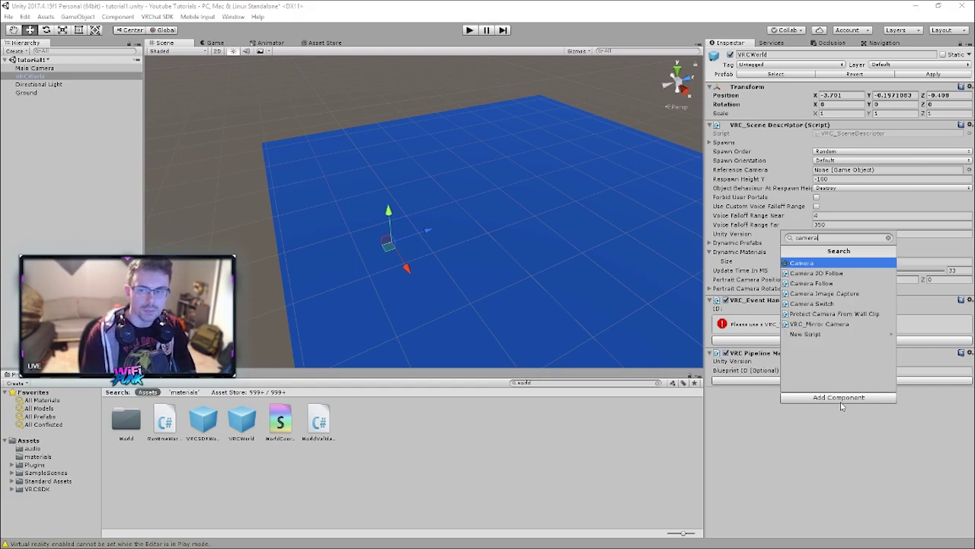
text(a)
key(Return)
right_drag(444, 281, 619, 231)
right_drag(399, 250, 371, 282)
mouse_move(371, 282)
mouse_down()
mouse_move(441, 277)
mouse_move(366, 283)
mouse_move(404, 293)
mouse_move(375, 288)
mouse_up()
right_drag(421, 268, 439, 286)
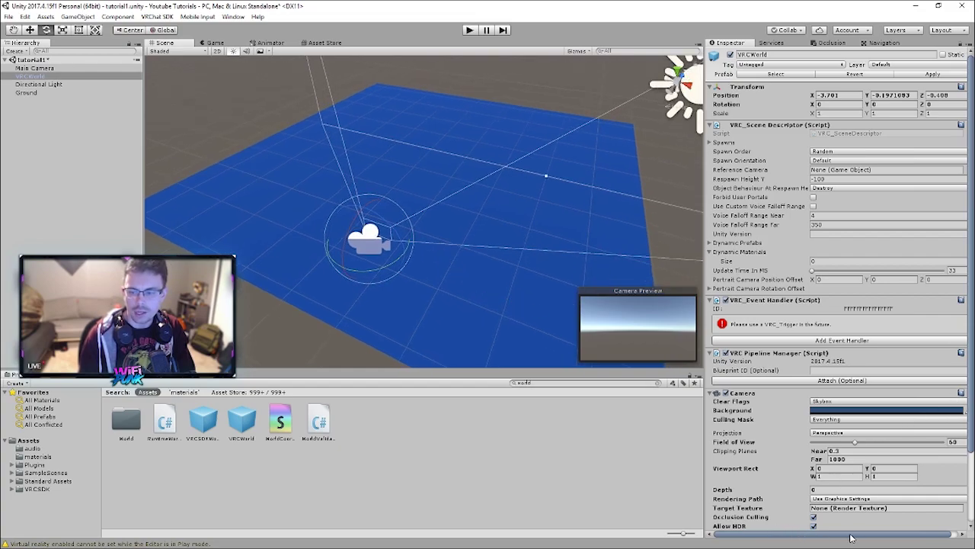
Remove the Camera component from the VRCWorld object.
drag(873, 538, 885, 538)
click(962, 392)
click(883, 419)
Add the VRC_Player Mods component to the VRCWorld object.
right_drag(469, 305, 448, 260)
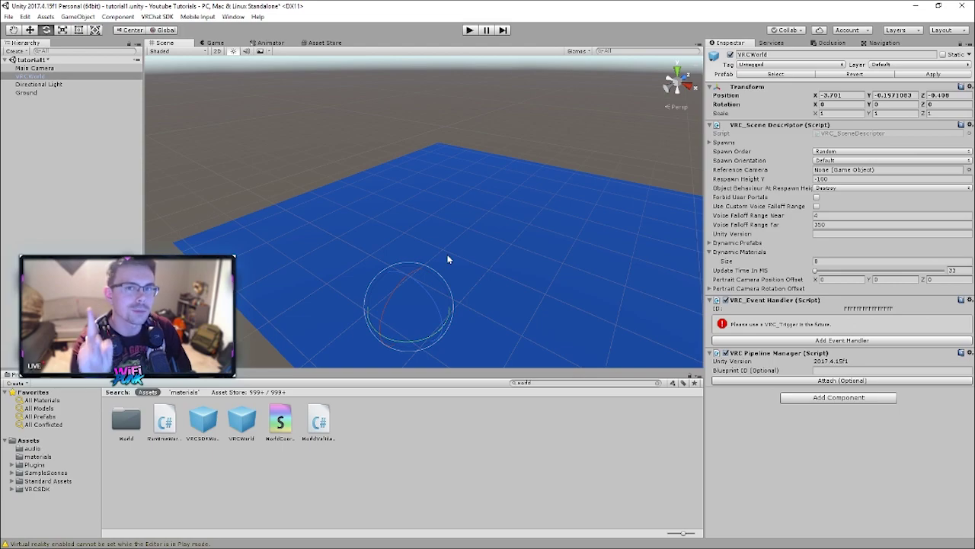
right_drag(448, 260, 477, 254)
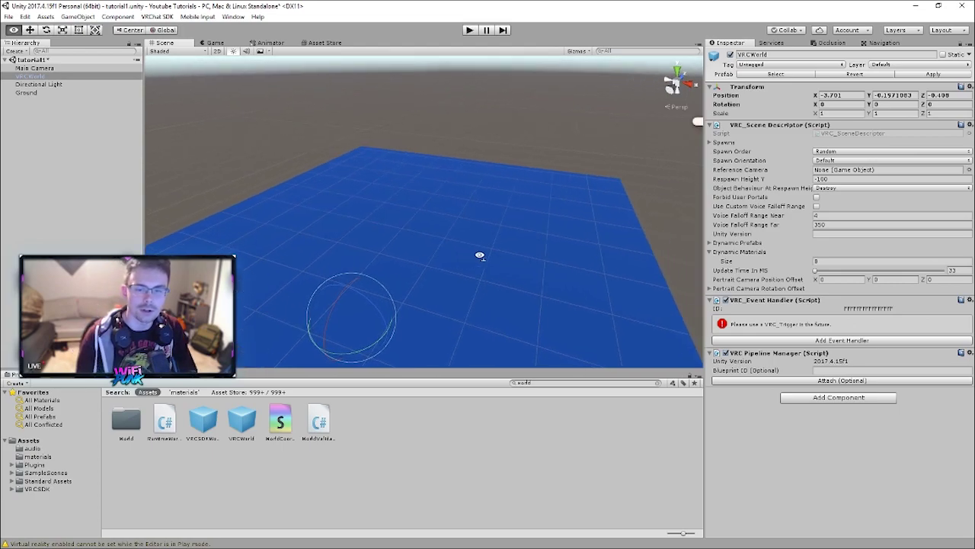
click(849, 399)
text(player)
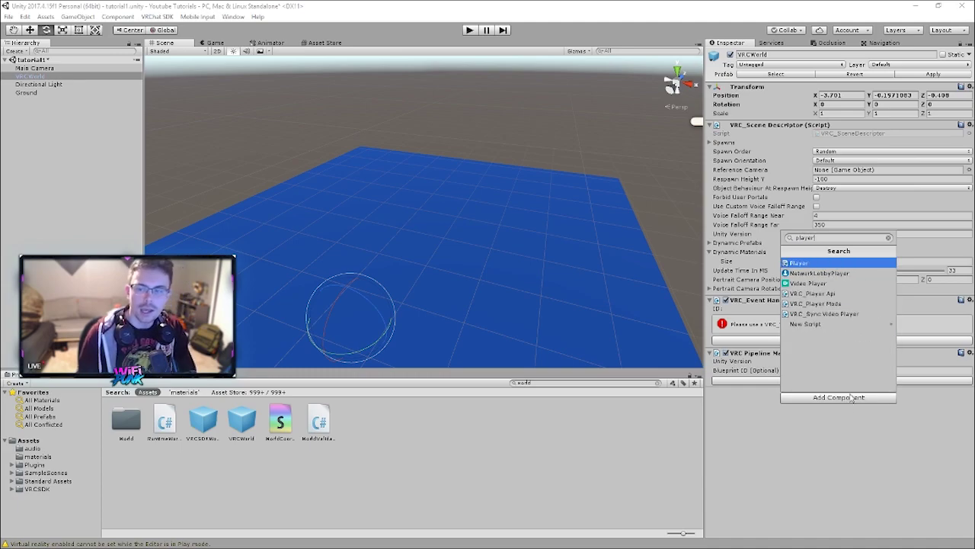
click(839, 304)
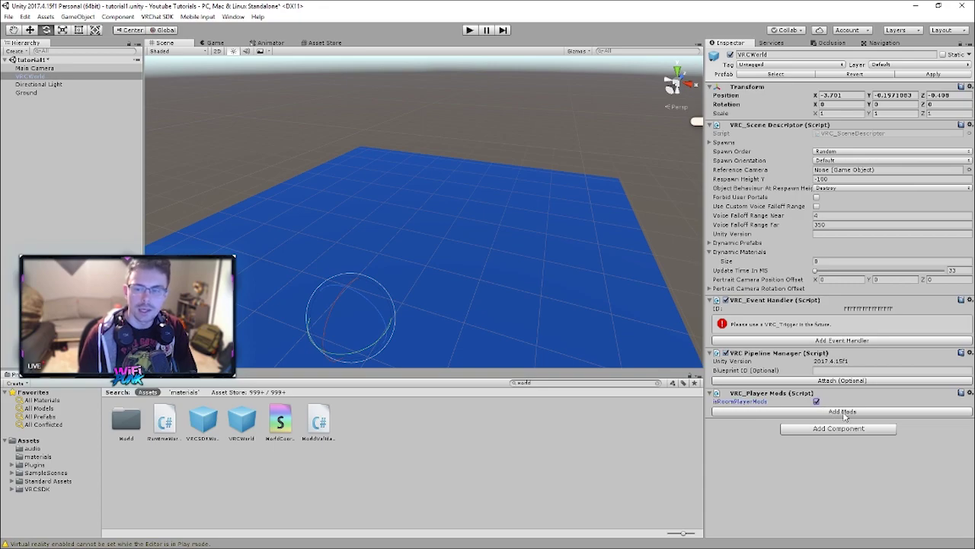
Add the Jump mod to VRCWorld's player mods and remove the duplicate jump entry.
click(844, 412)
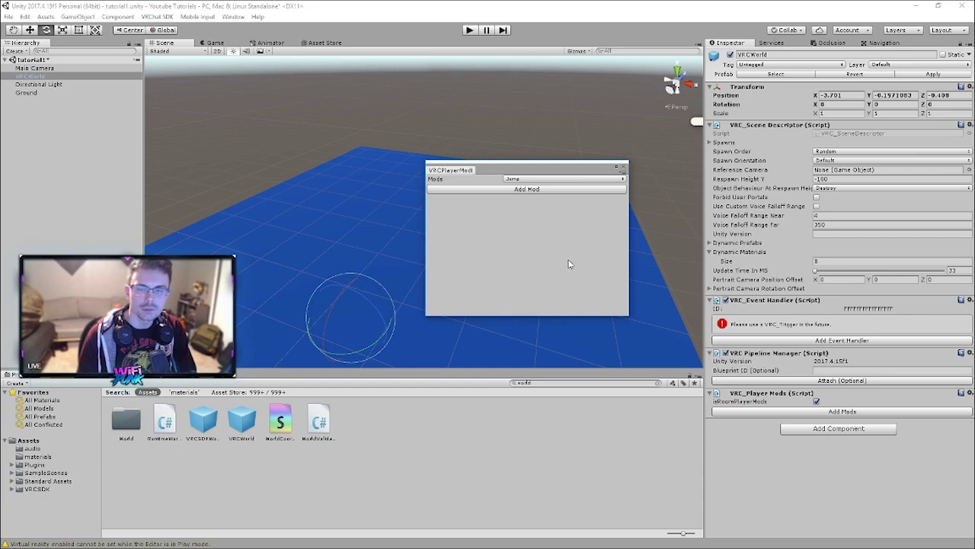
click(526, 181)
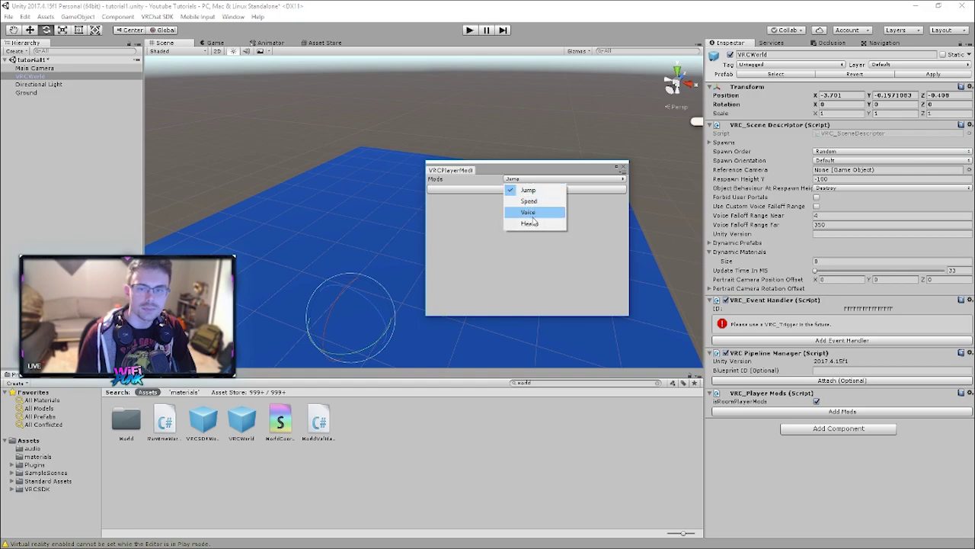
click(486, 224)
click(531, 182)
click(478, 228)
click(525, 190)
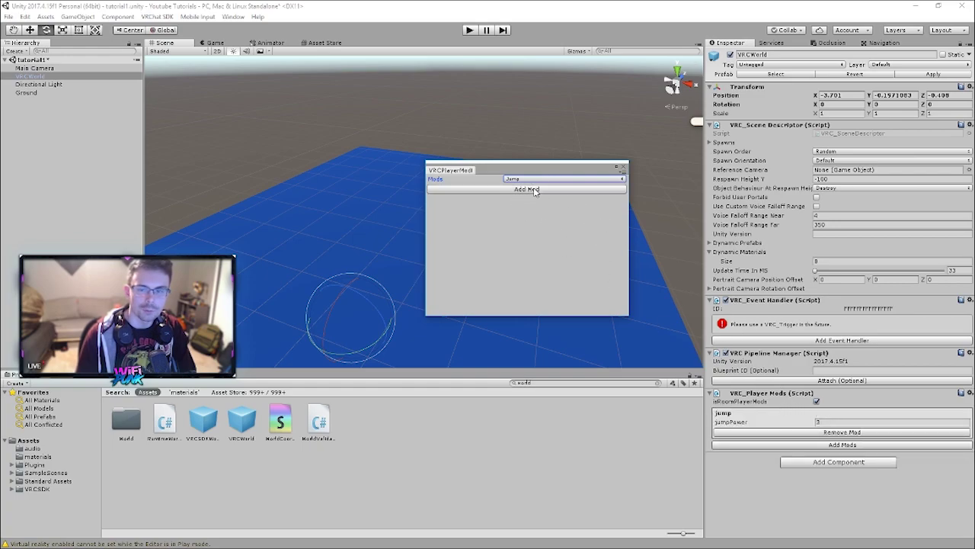
click(527, 189)
click(624, 166)
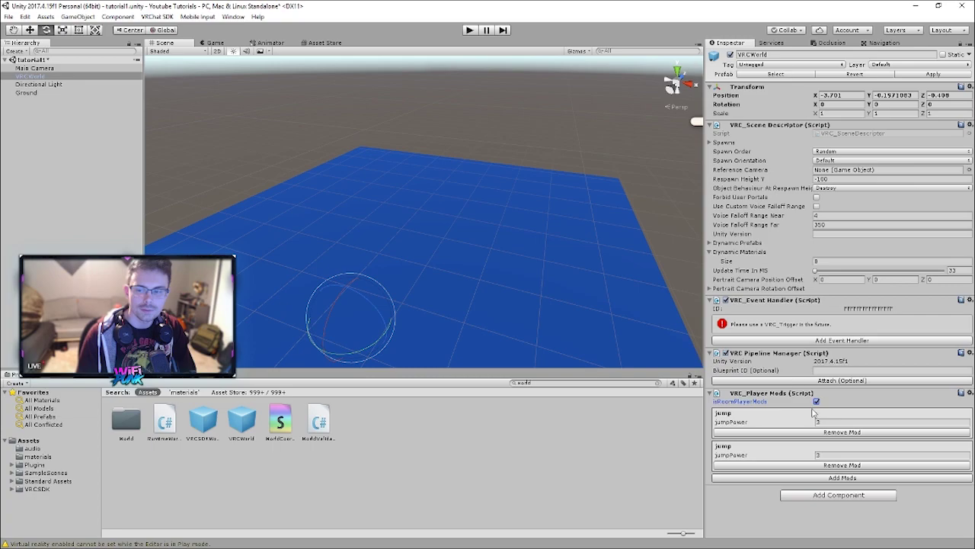
click(842, 464)
alt+drag(496, 290, 410, 305)
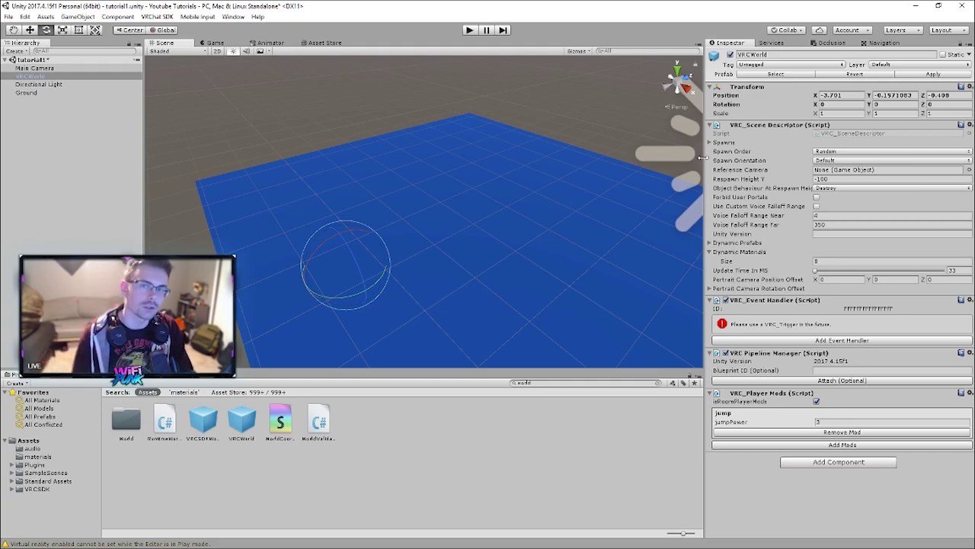
Examine the Ground plane and the VRCWorld object in the scene from several angles.
right_drag(485, 257, 570, 276)
click(522, 276)
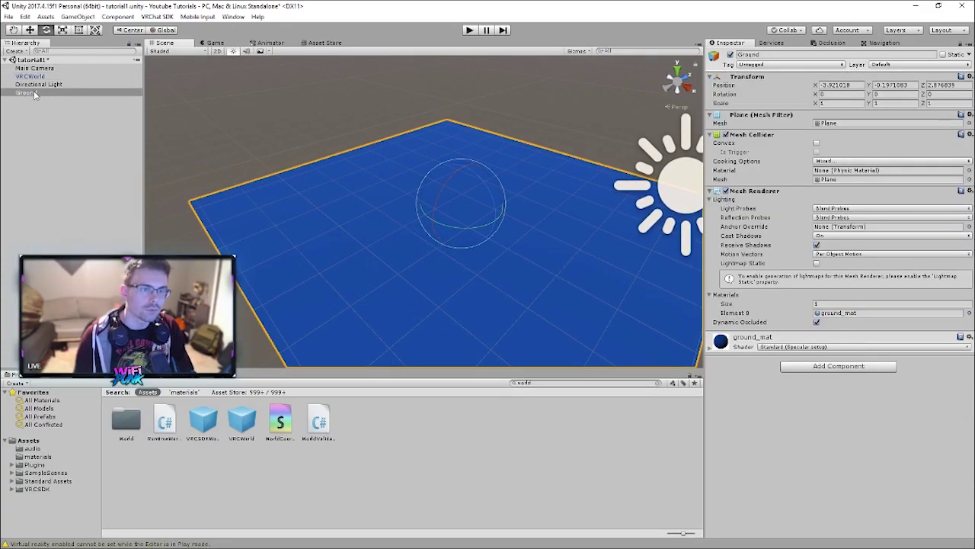
right_drag(408, 257, 168, 157)
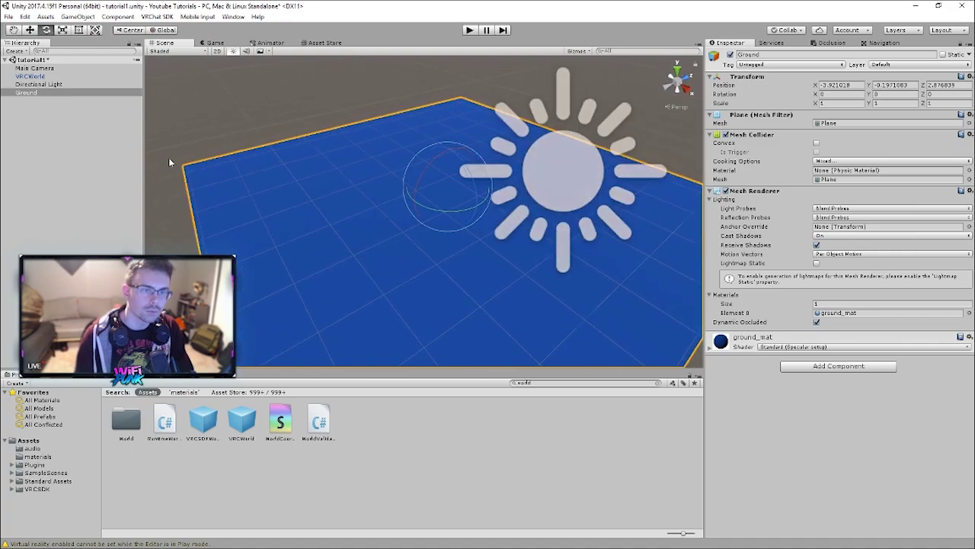
click(30, 76)
right_drag(370, 254, 456, 292)
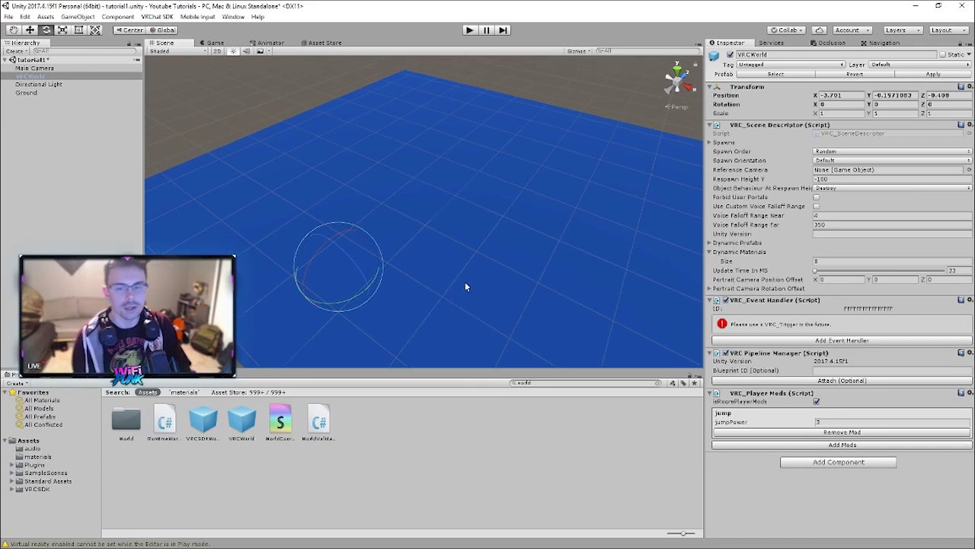
right_drag(625, 369, 533, 277)
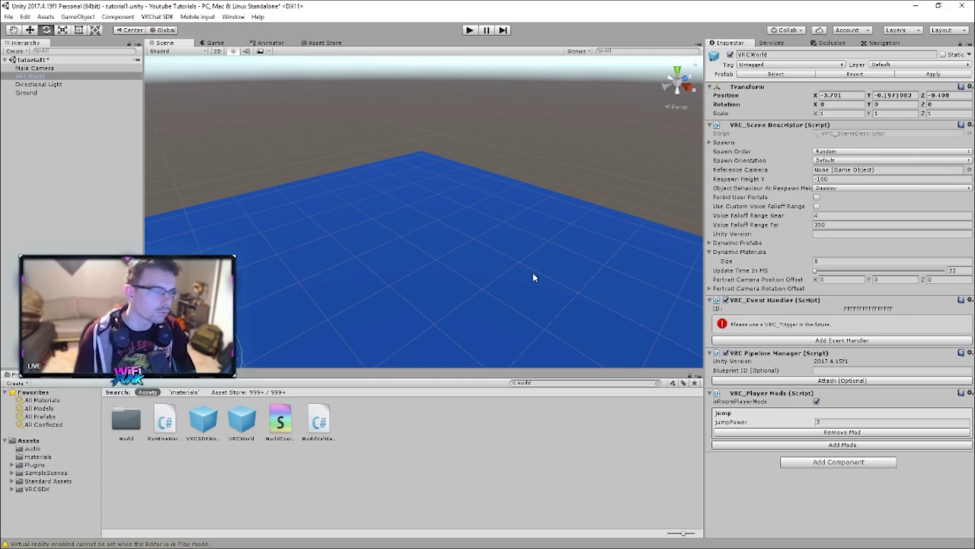
alt+drag(497, 272, 440, 275)
alt+drag(475, 281, 372, 261)
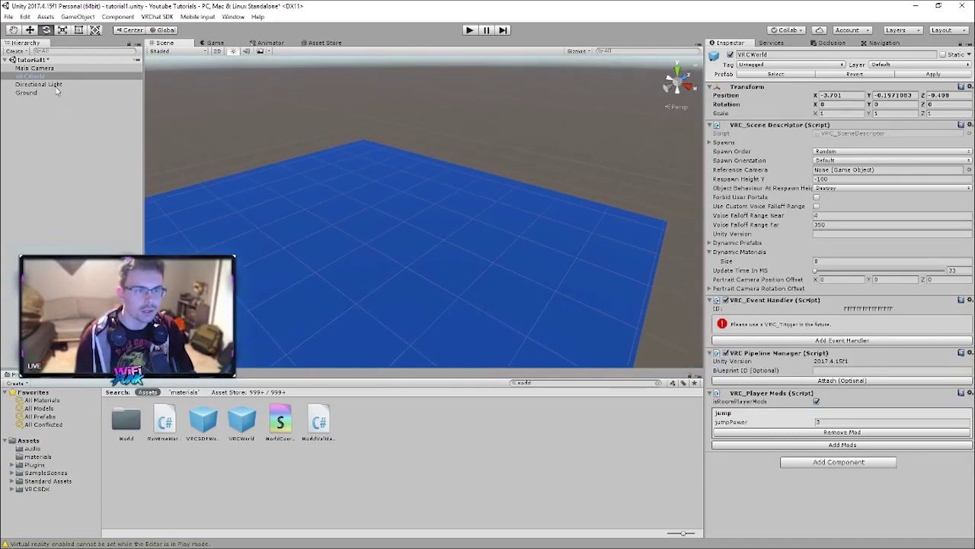
Add a 3D cube to the tutorial1 scene.
right_click(34, 60)
mouse_move(76, 179)
mouse_move(152, 192)
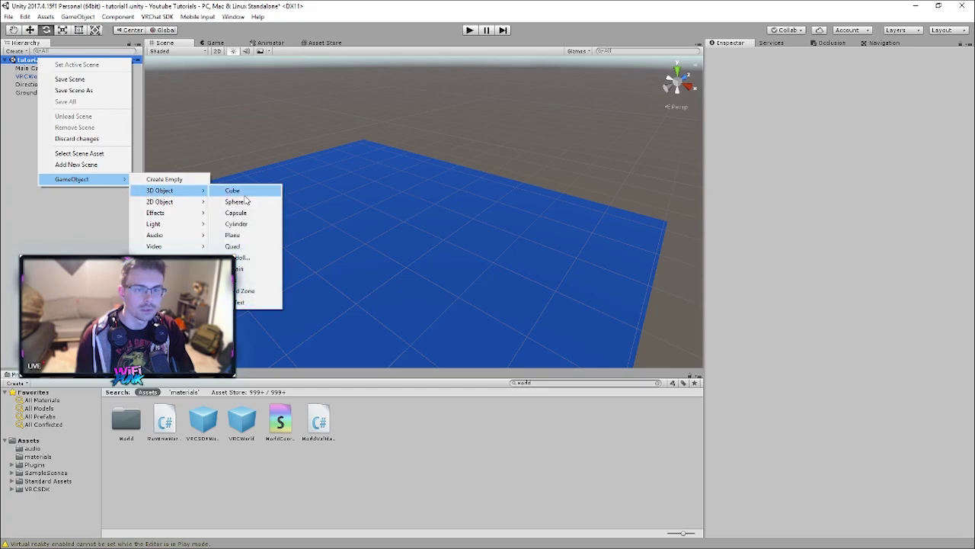
click(247, 191)
scroll(419, 227, up, 3)
drag(401, 196, 424, 238)
right_click(58, 59)
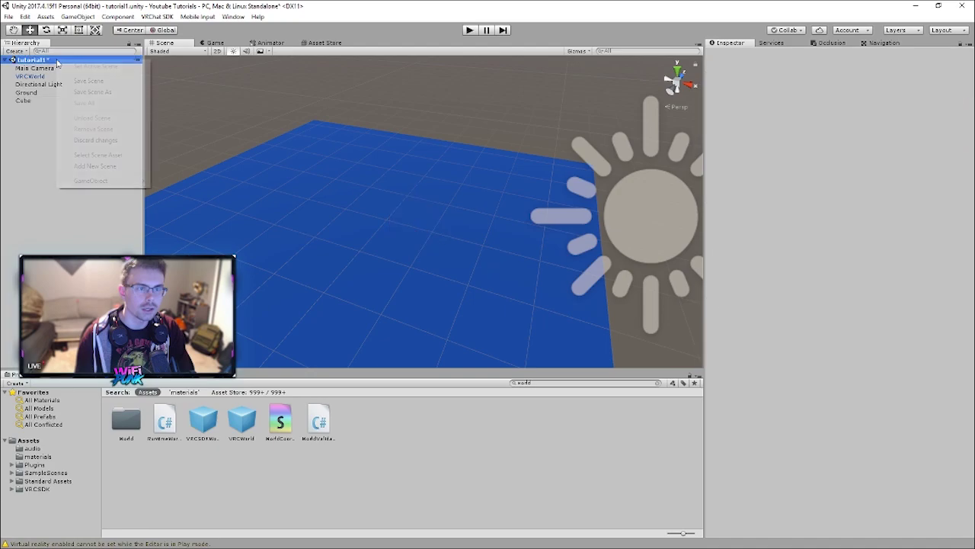
mouse_move(102, 181)
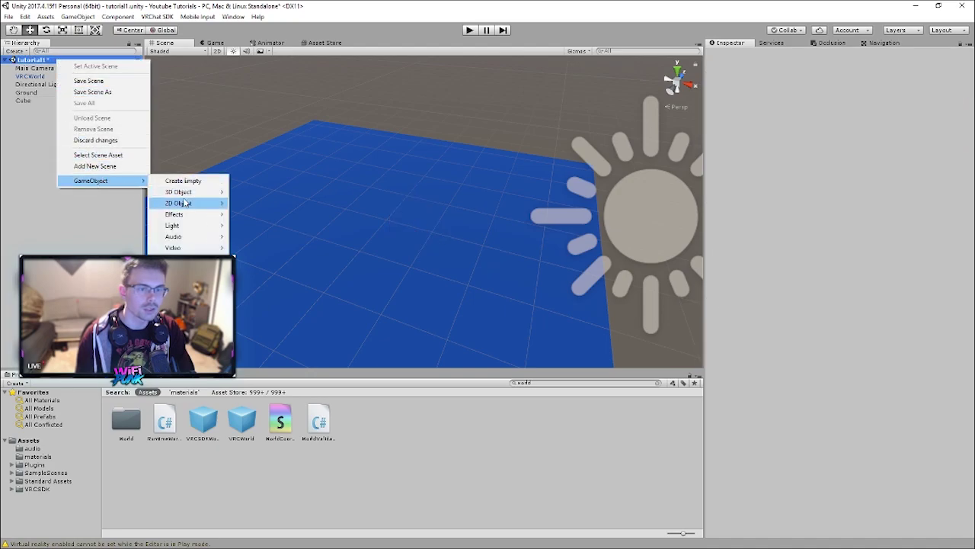
click(72, 226)
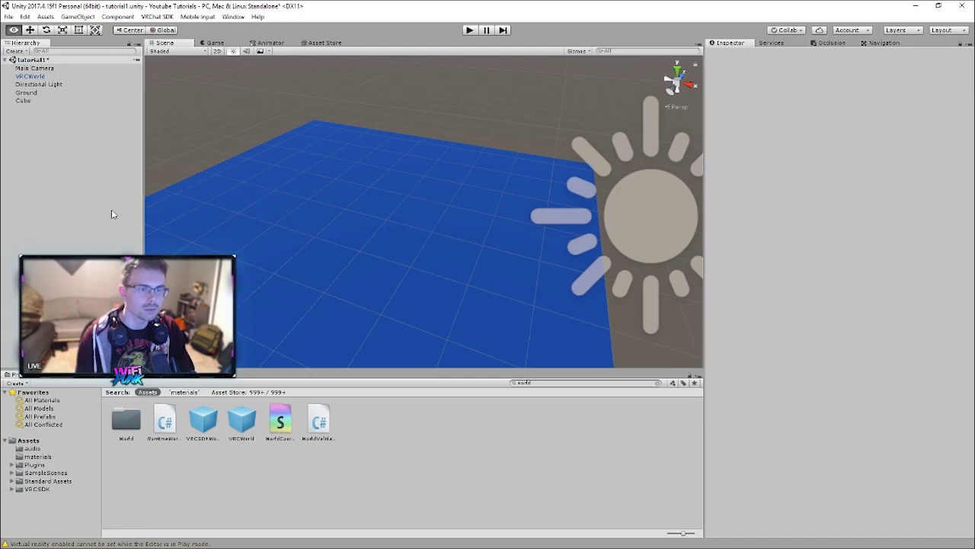
Position the cube just above the blue ground plane, at a height of about Y 0.99.
click(24, 101)
drag(411, 199, 410, 87)
key(f)
scroll(480, 159, down, 5)
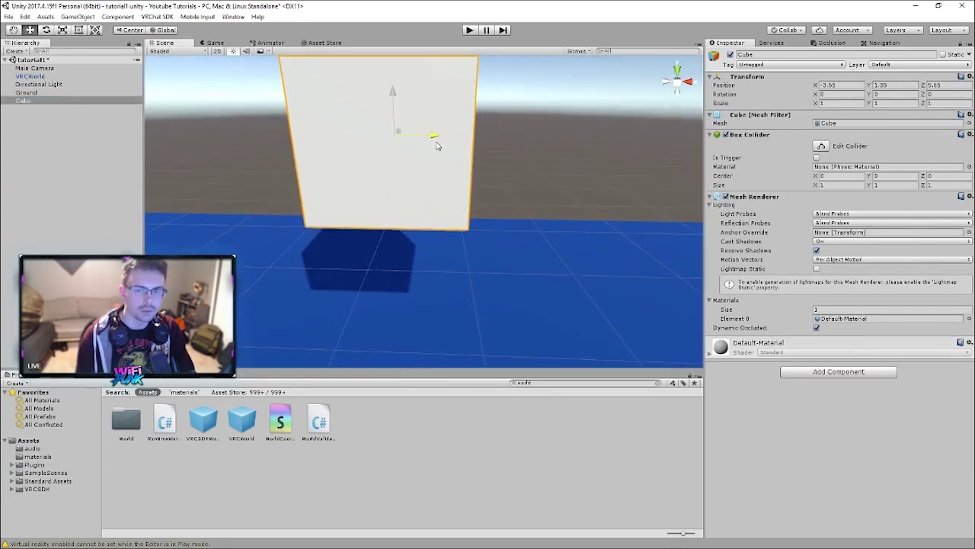
alt+drag(446, 218, 348, 178)
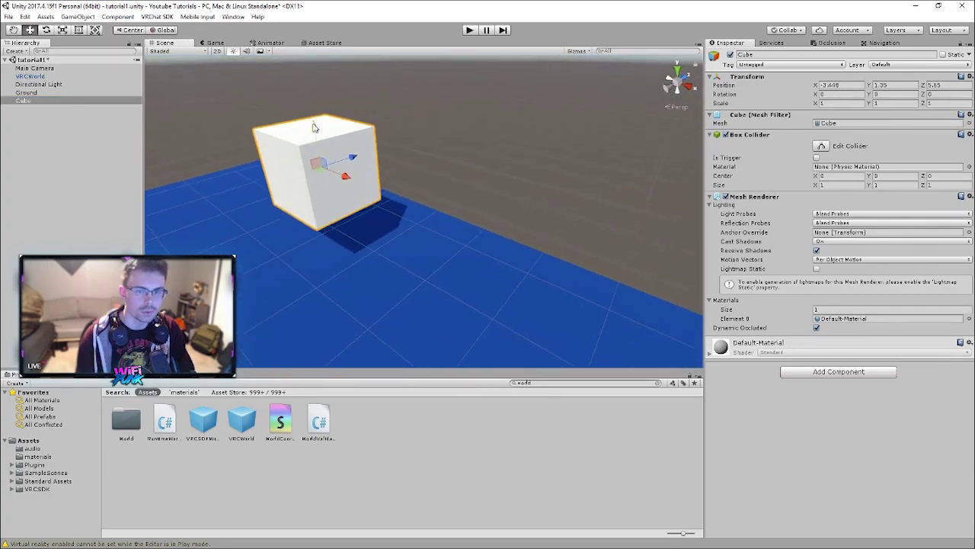
drag(312, 128, 314, 156)
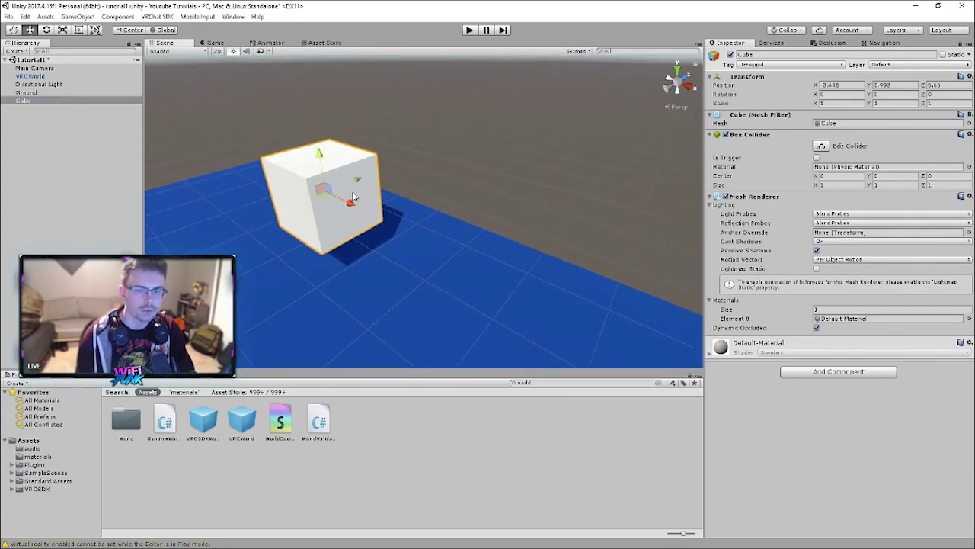
Examine the cube and its placement on the ground plane from several angles.
scroll(396, 190, down, 5)
alt+drag(396, 191, 457, 199)
mouse_move(597, 235)
alt+mouse_down()
mouse_move(551, 252)
mouse_move(602, 240)
alt+mouse_up()
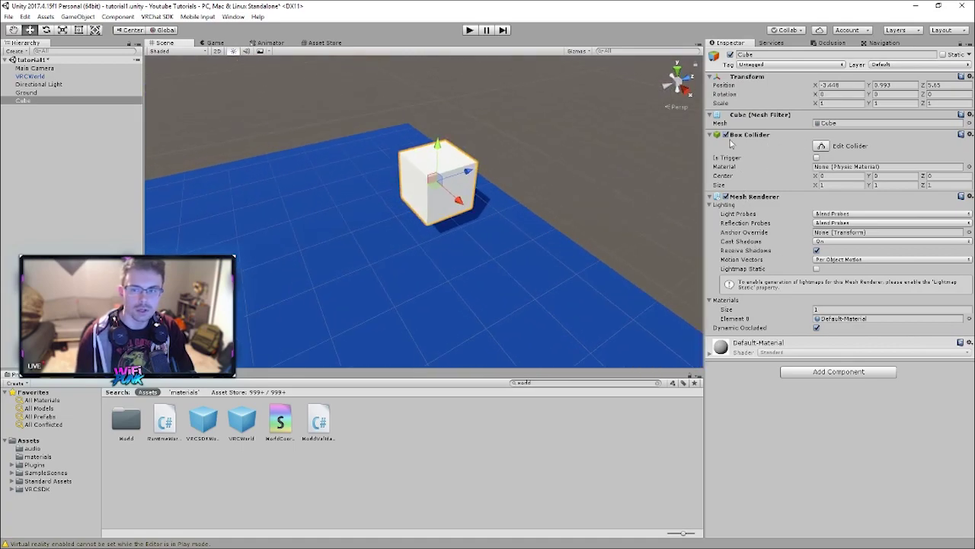
alt+drag(457, 285, 526, 253)
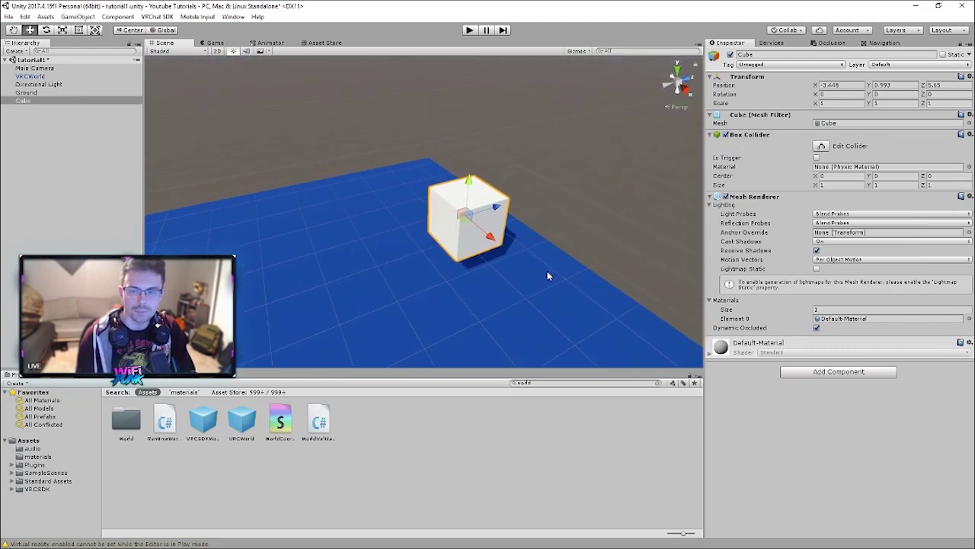
drag(470, 181, 573, 271)
key(ctrl+z)
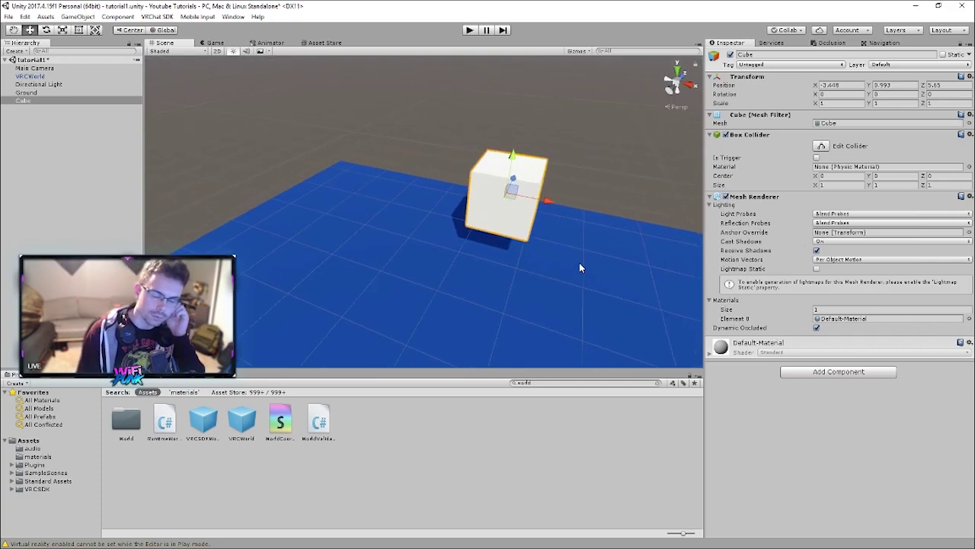
key(f)
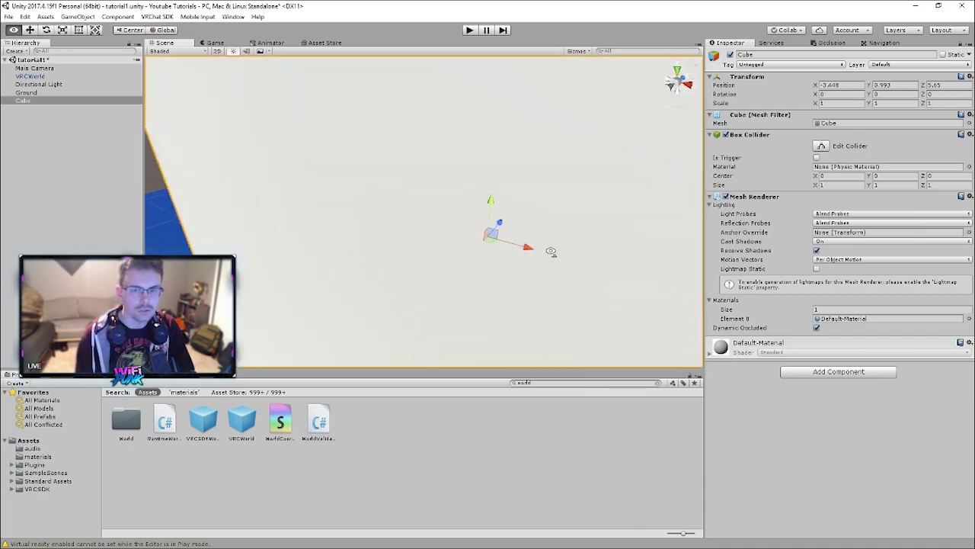
alt+drag(577, 242, 554, 286)
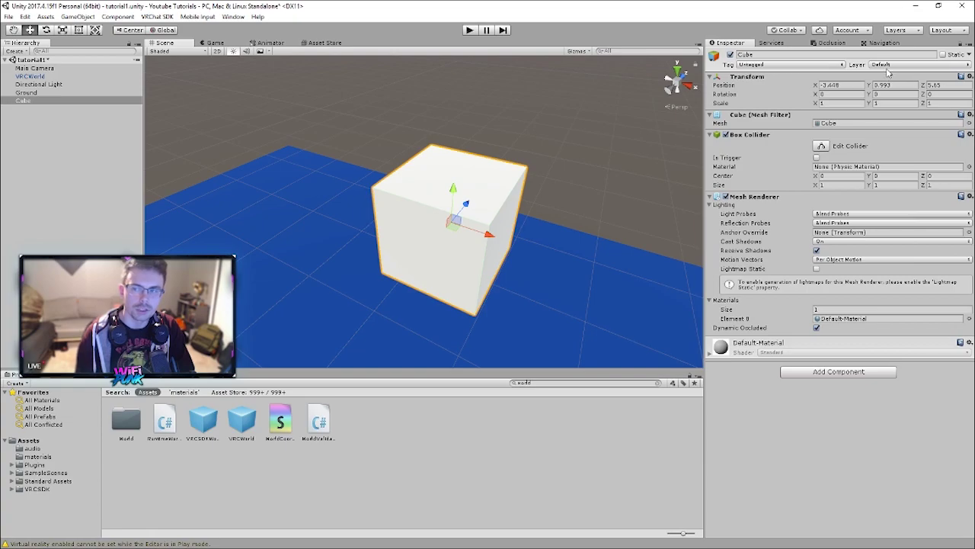
alt+drag(602, 251, 577, 237)
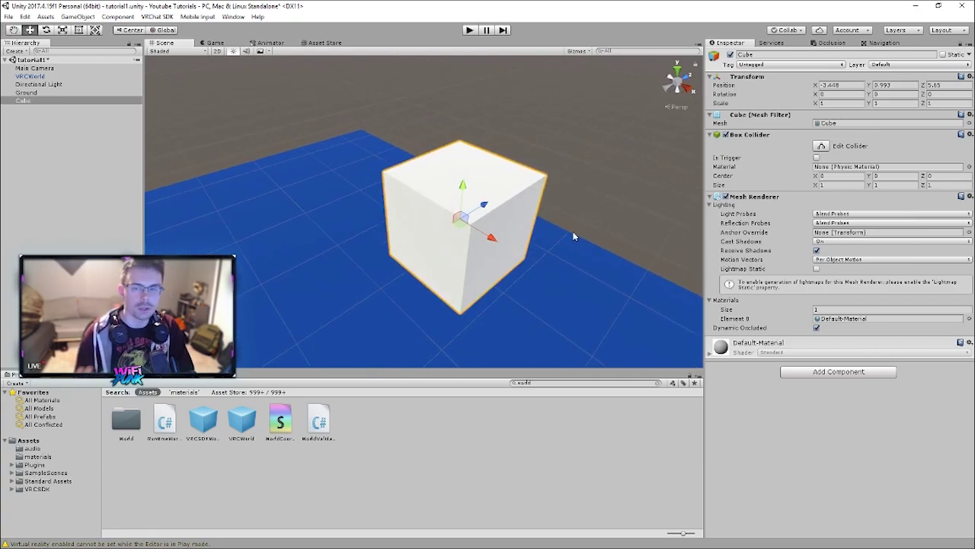
Add the VRC_Pickup component to the cube and review its Rigidbody and pickup settings.
click(833, 373)
text(pickup)
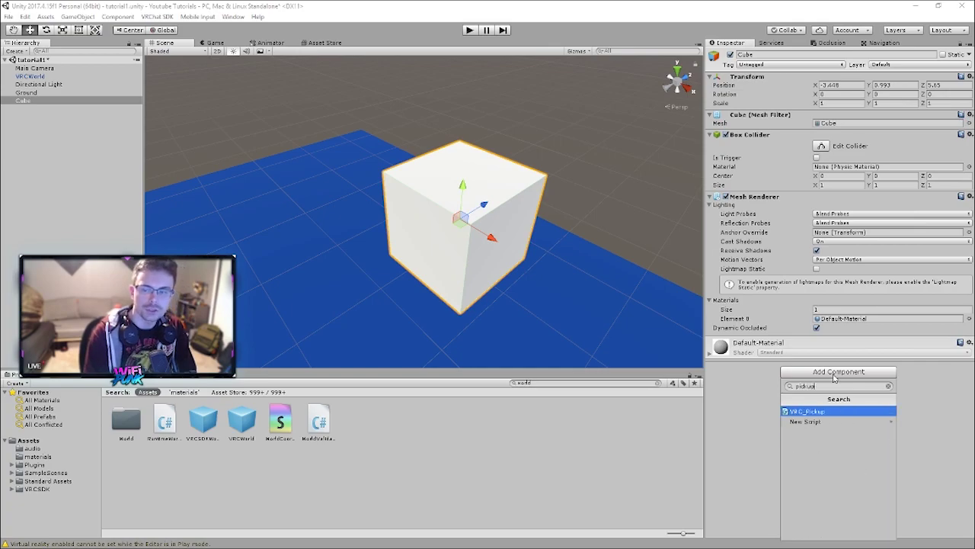
key(Return)
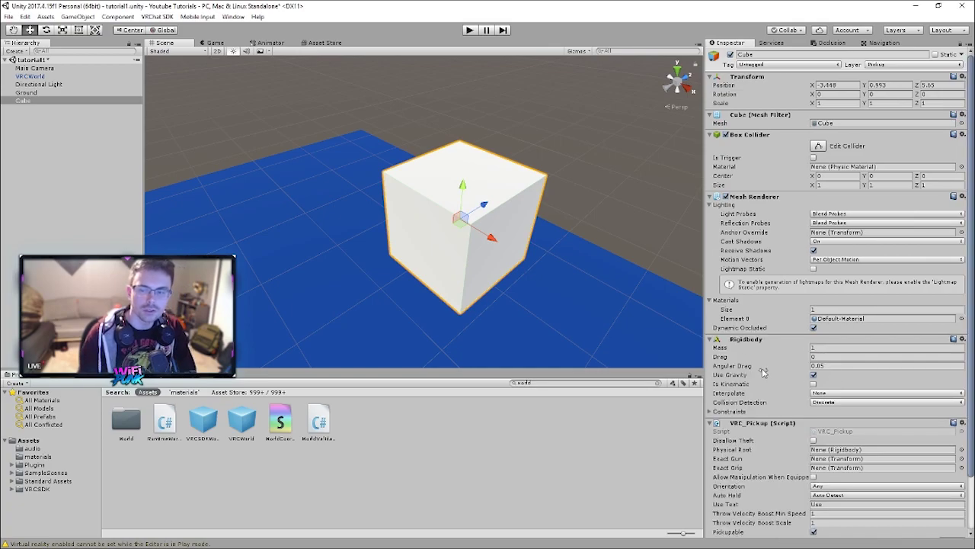
scroll(764, 374, down, 3)
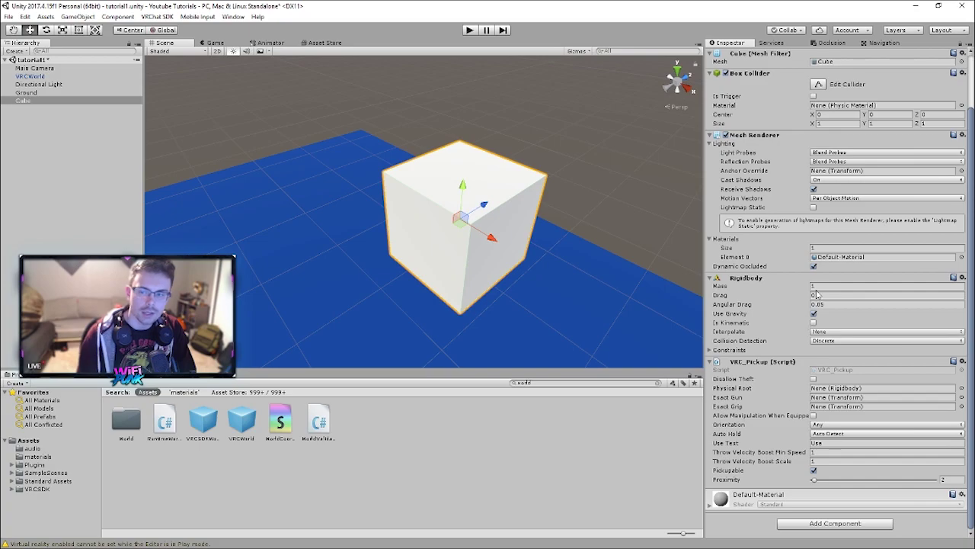
Move the Main Camera to about X -3.64, Y 1, Z 1.38, facing the cube, and test its view in Play mode.
click(468, 31)
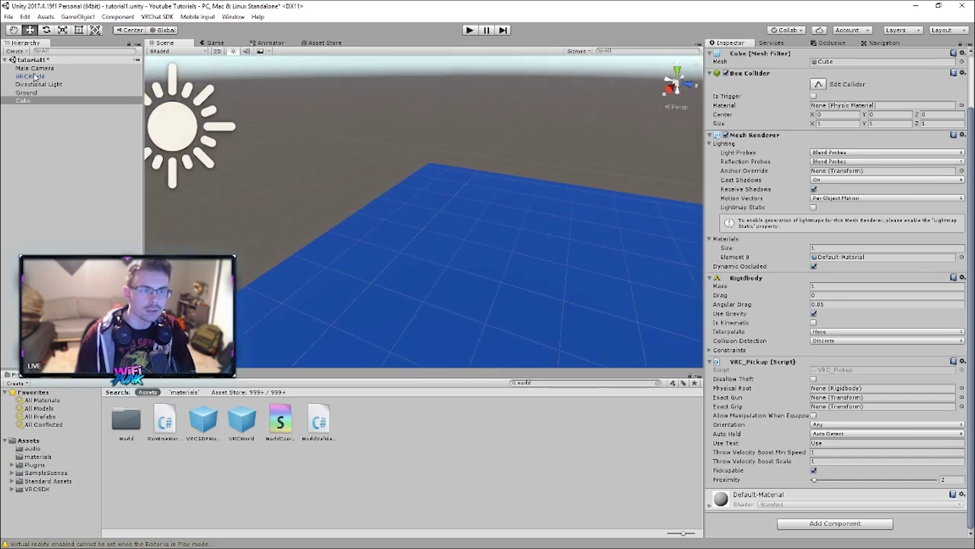
double_click(34, 68)
drag(275, 173, 685, 228)
click(469, 30)
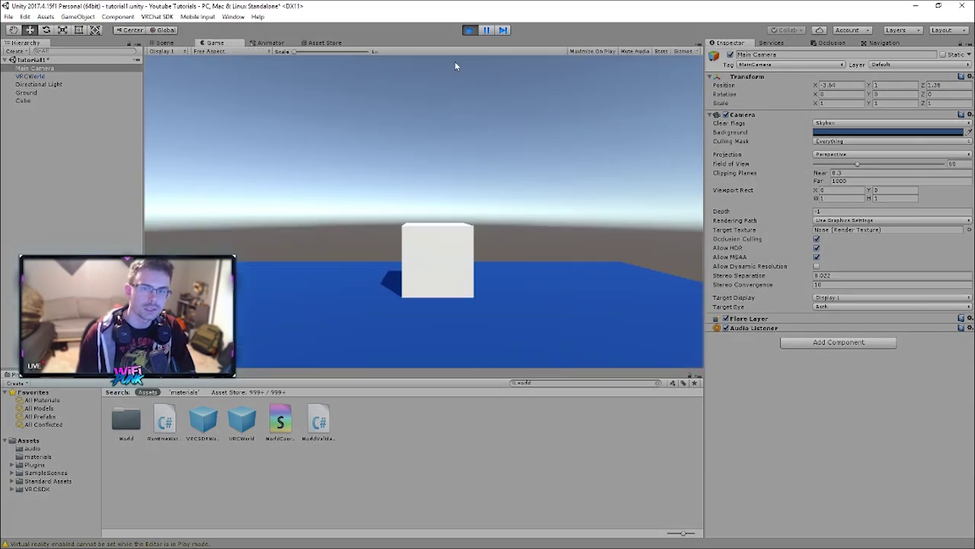
click(470, 30)
Start Play mode with the cube selected and set its Rigidbody drag and angular drag to Infinity.
alt+drag(463, 209, 518, 215)
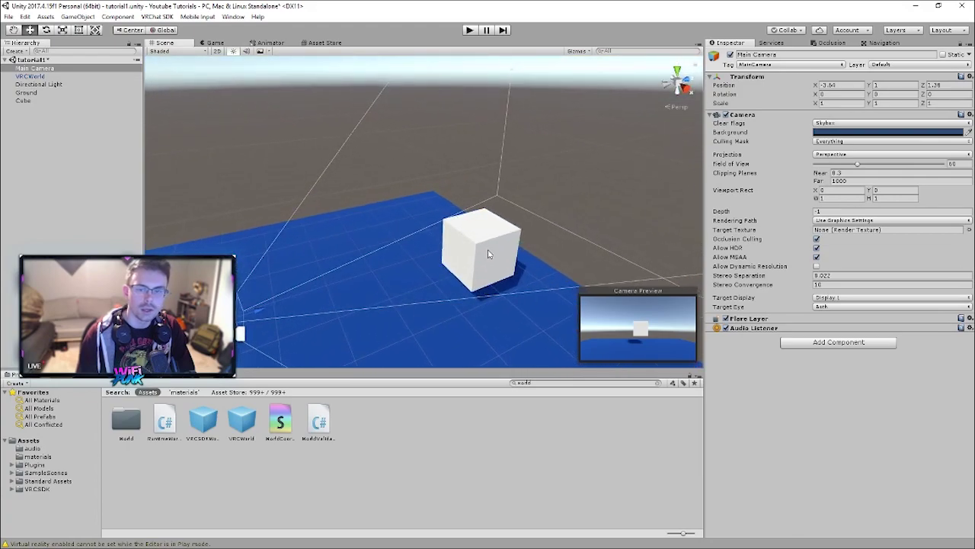
click(482, 251)
click(775, 295)
text(Inf)
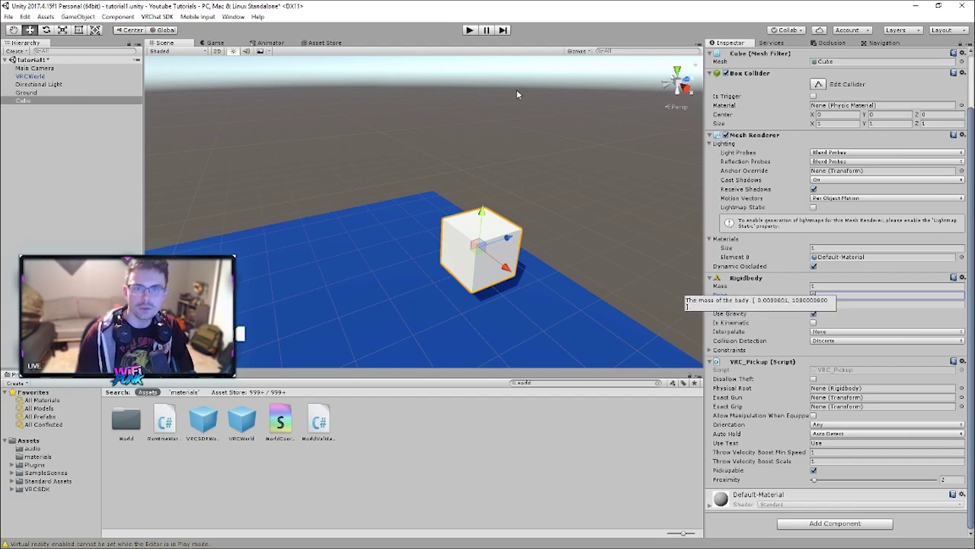
click(468, 31)
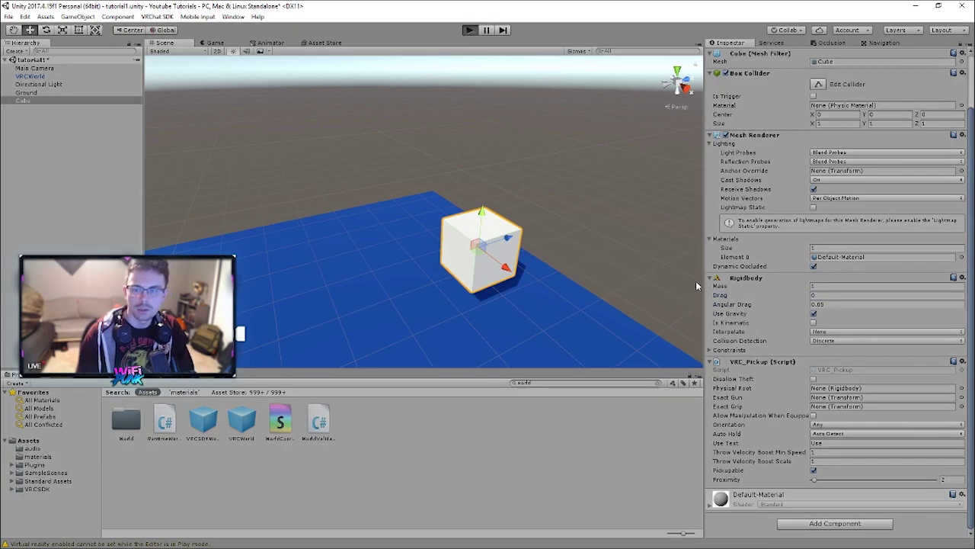
click(774, 294)
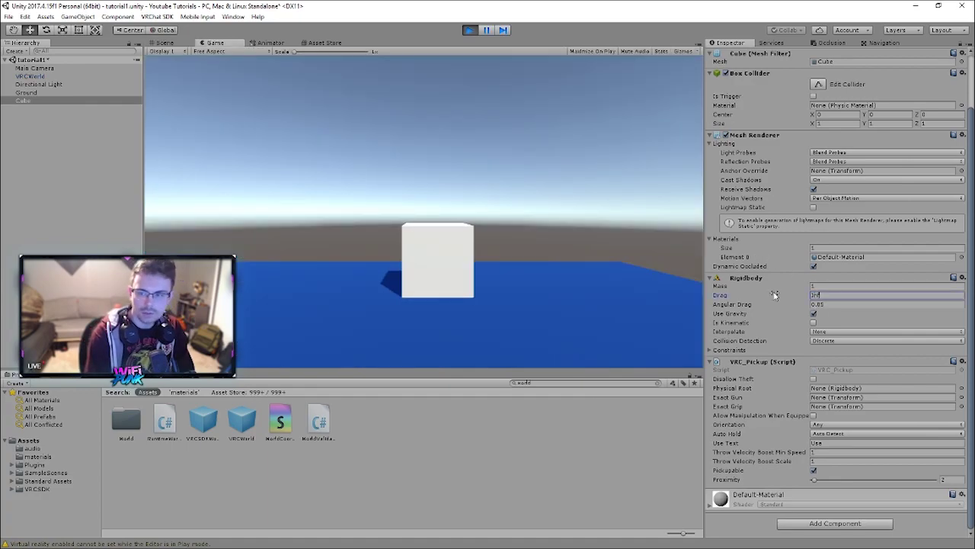
text(Infinity)
click(781, 302)
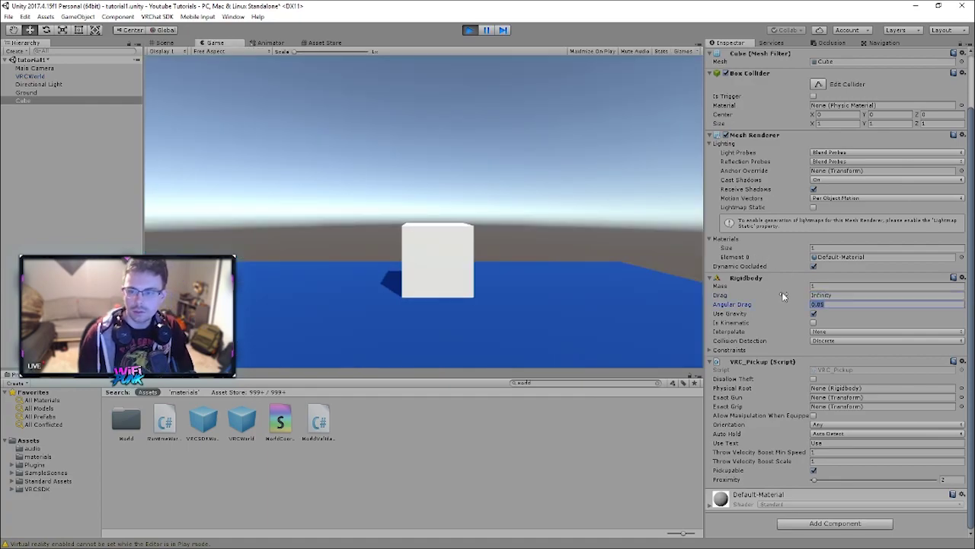
text(Infinity)
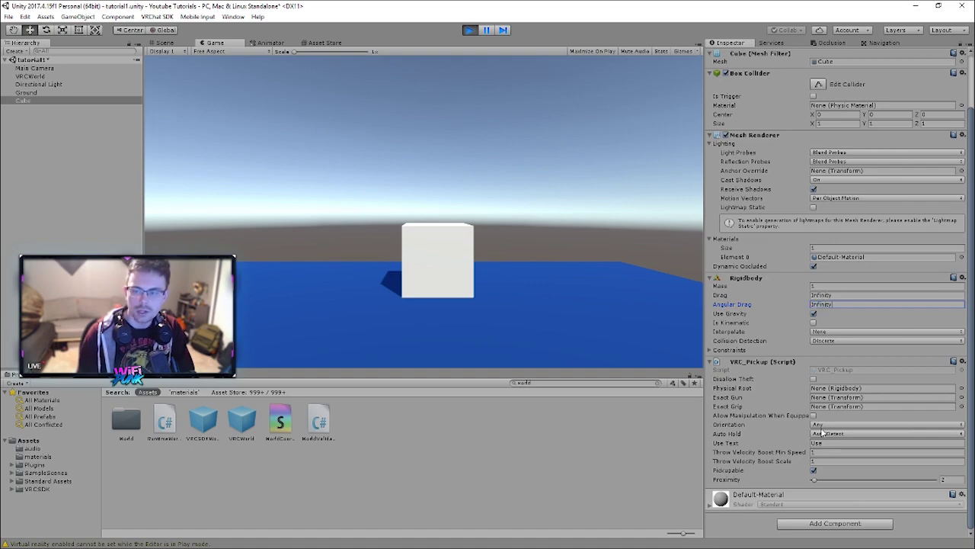
Set the cube's throw velocity boost minimum speed and scale to 0 and turn off its gravity.
click(823, 452)
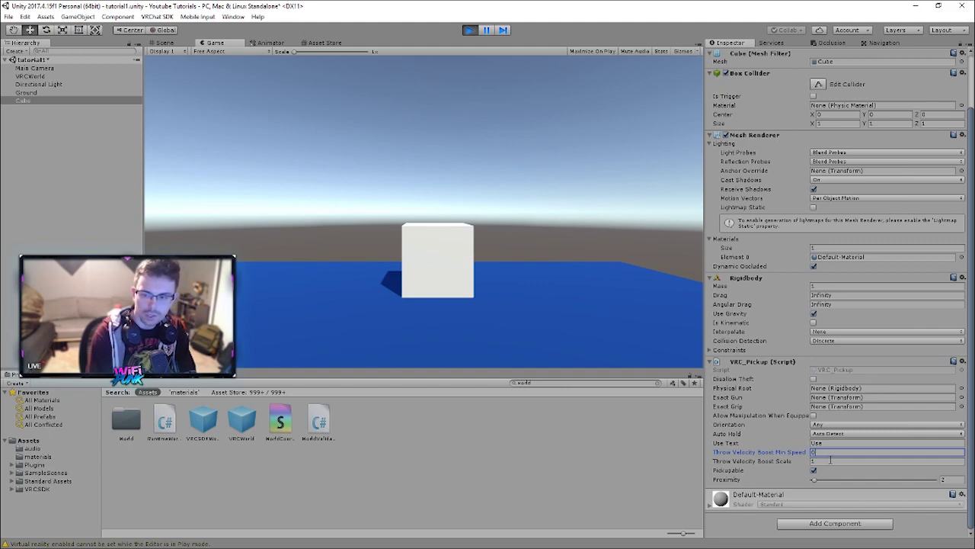
click(831, 460)
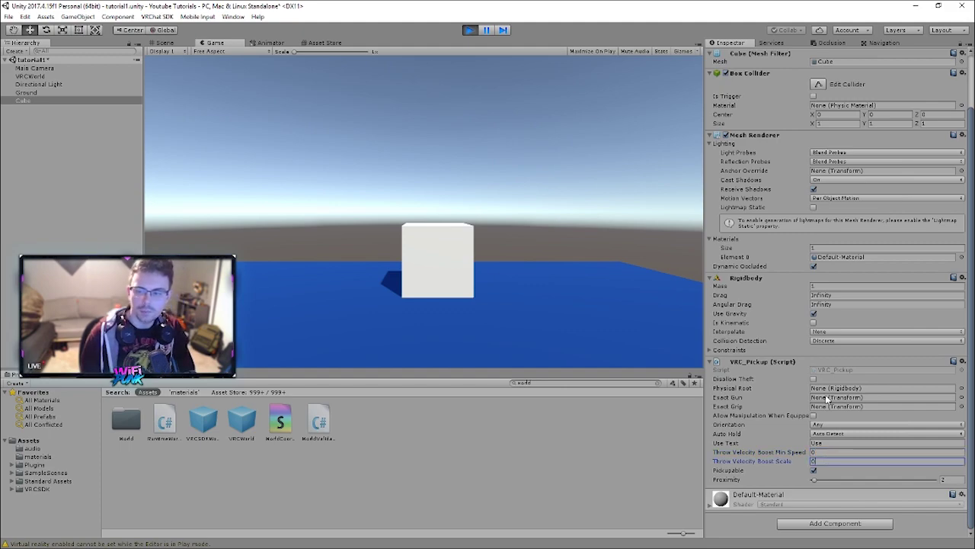
click(813, 313)
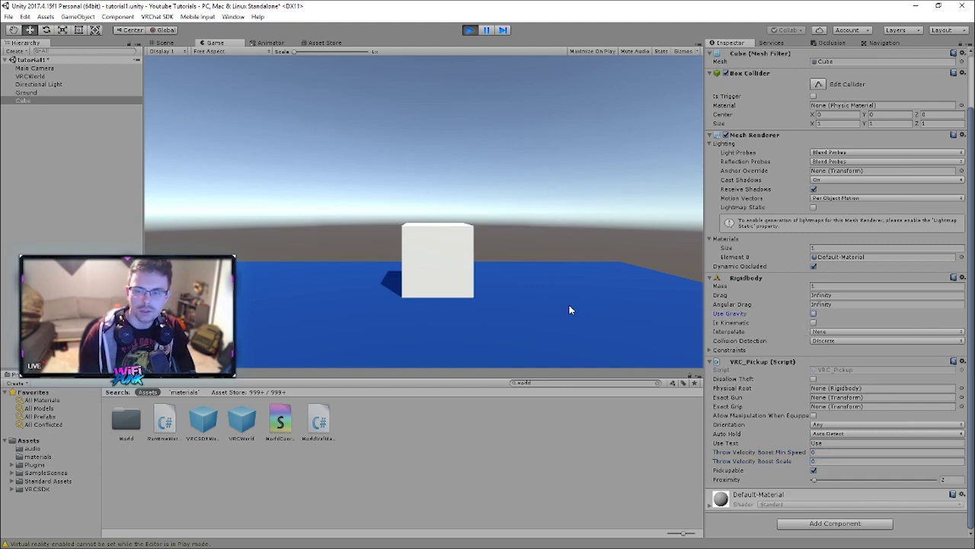
Raise the cube well above the ground during Play mode, check it in the Game view, and stop playing.
click(169, 43)
drag(480, 246, 472, 199)
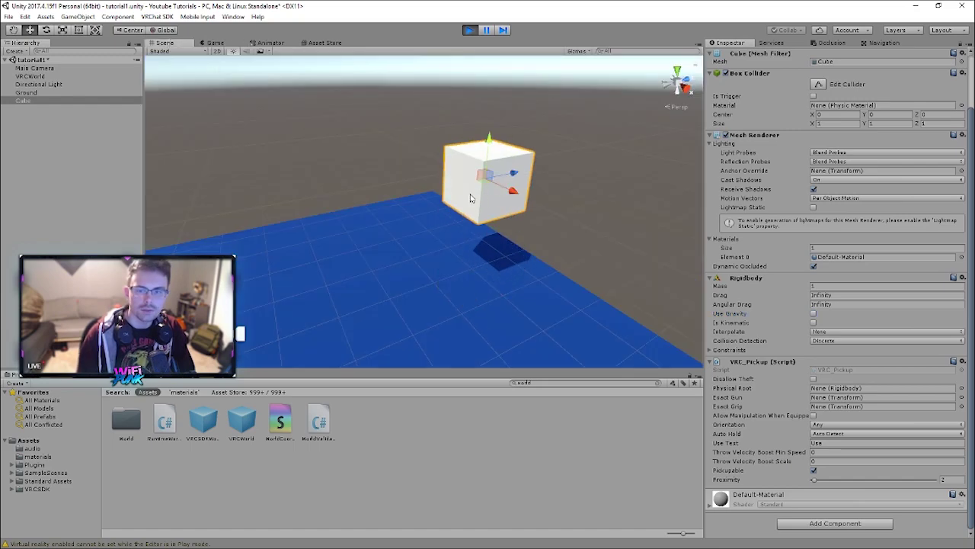
click(213, 43)
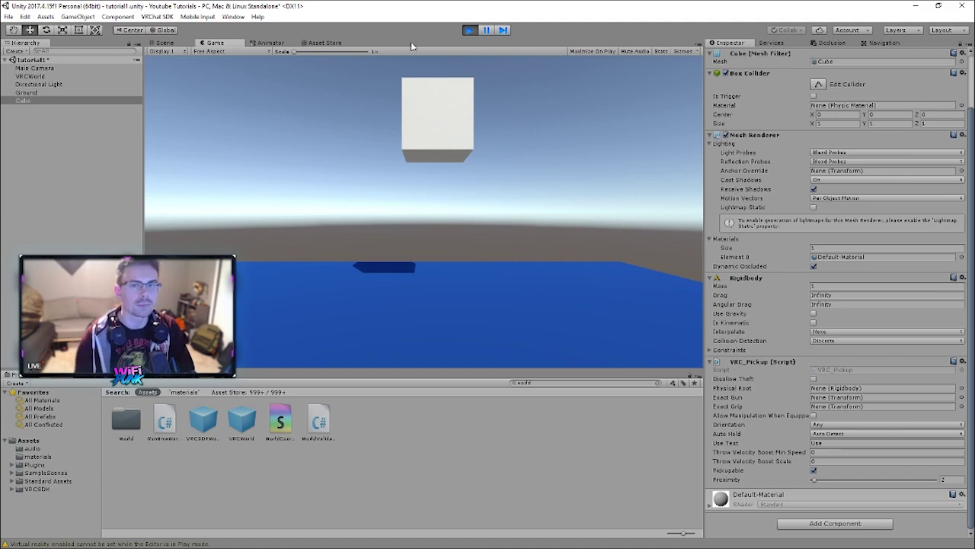
click(470, 30)
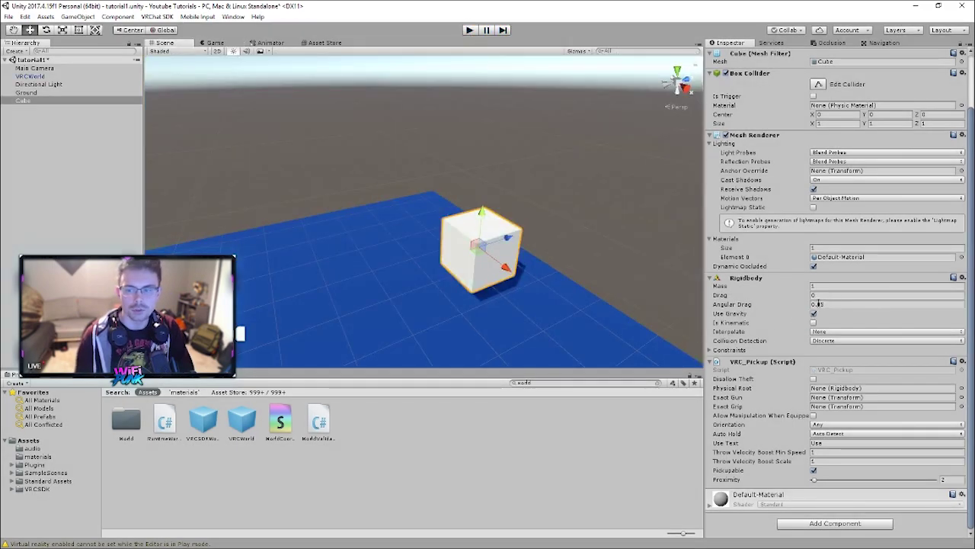
Add a VRC_Object Sync component to the cube, below its VRC_Pickup script.
right_drag(502, 298, 366, 298)
click(391, 270)
right_drag(478, 288, 440, 287)
scroll(734, 420, down, 3)
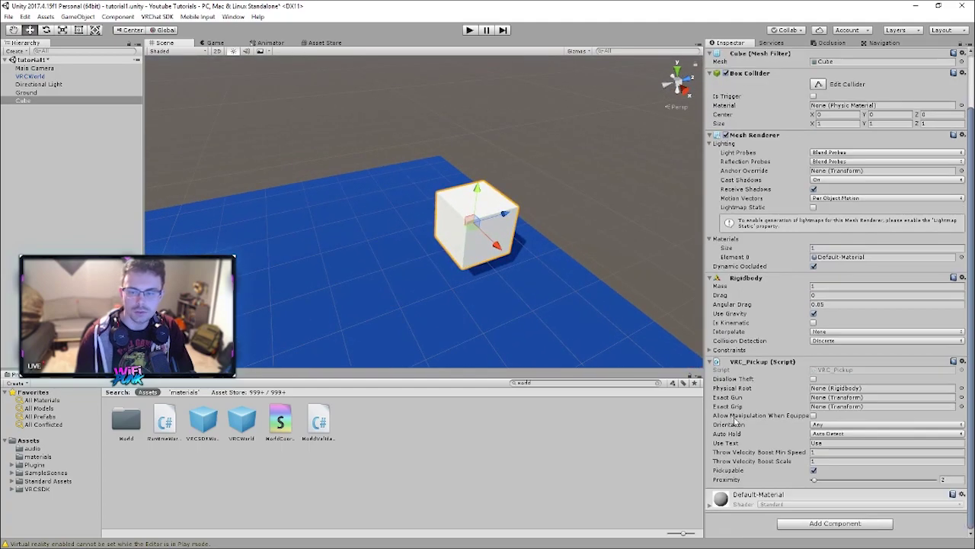
click(812, 525)
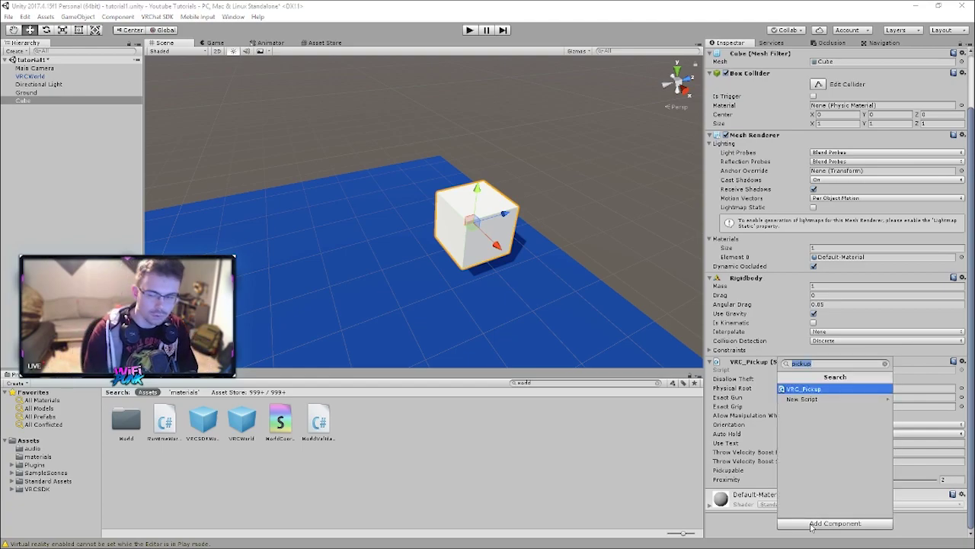
text(object)
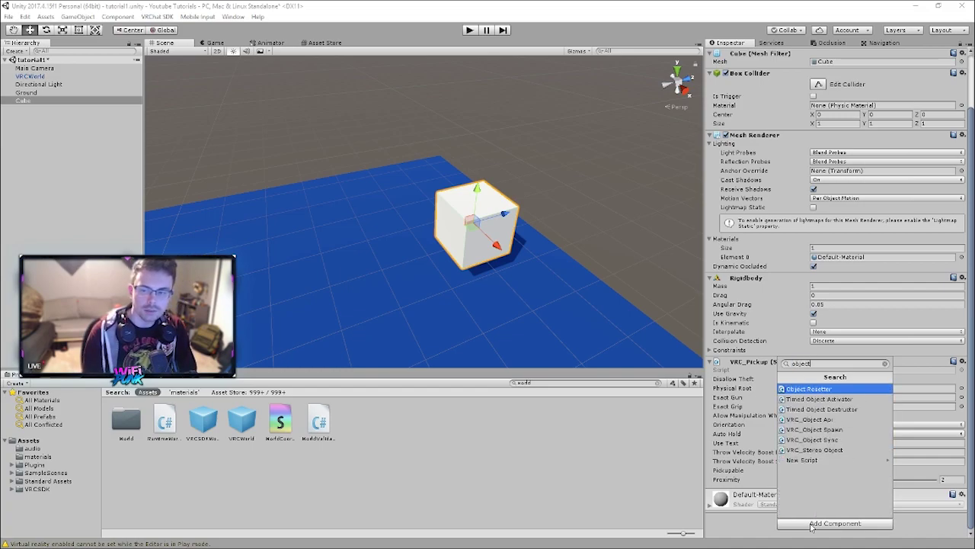
click(813, 440)
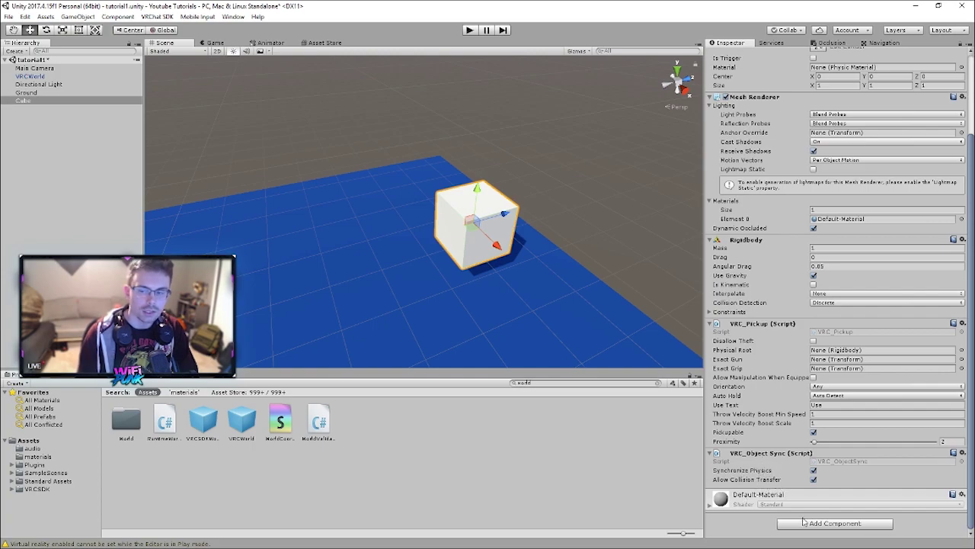
Review the cube's components, from its transform and Box Collider down to the Rigidbody, VRC_Pickup and VRC_Object Sync.
scroll(758, 350, up, 3)
scroll(781, 282, down, 2)
scroll(769, 251, up, 2)
scroll(765, 219, down, 3)
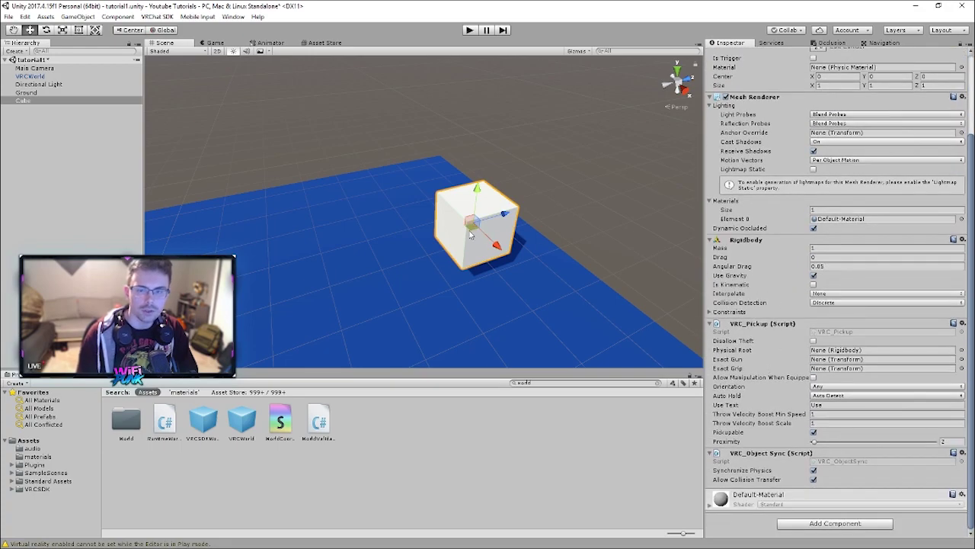
right_drag(382, 273, 718, 247)
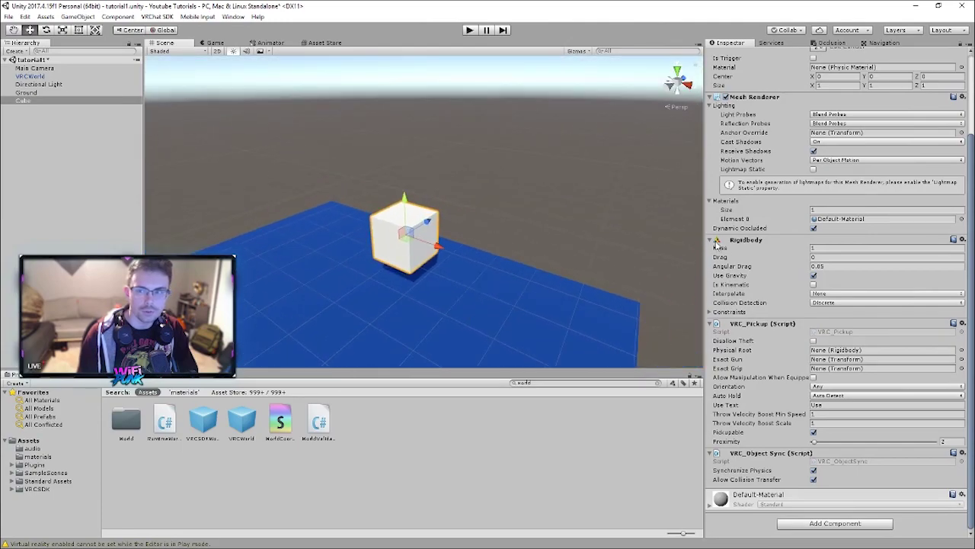
scroll(738, 264, up, 3)
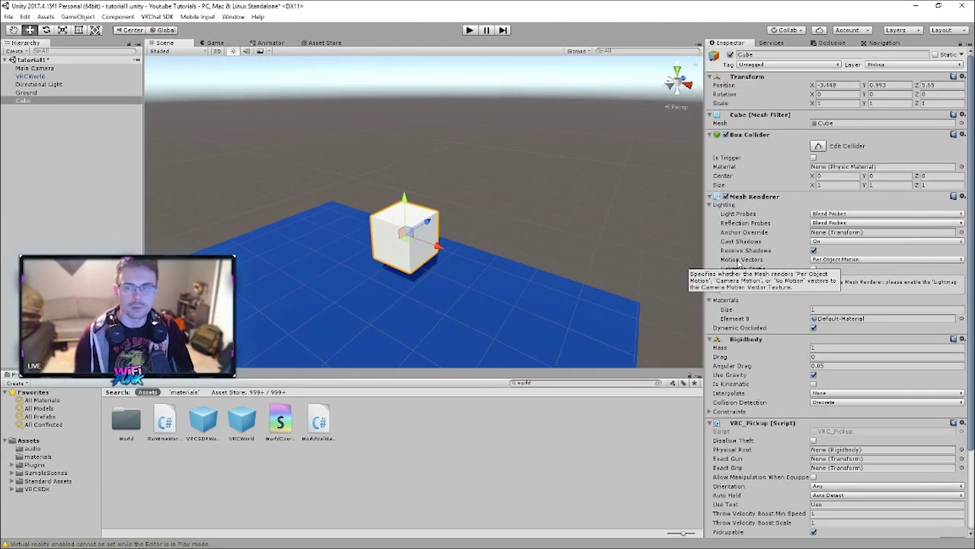
right_drag(675, 225, 557, 217)
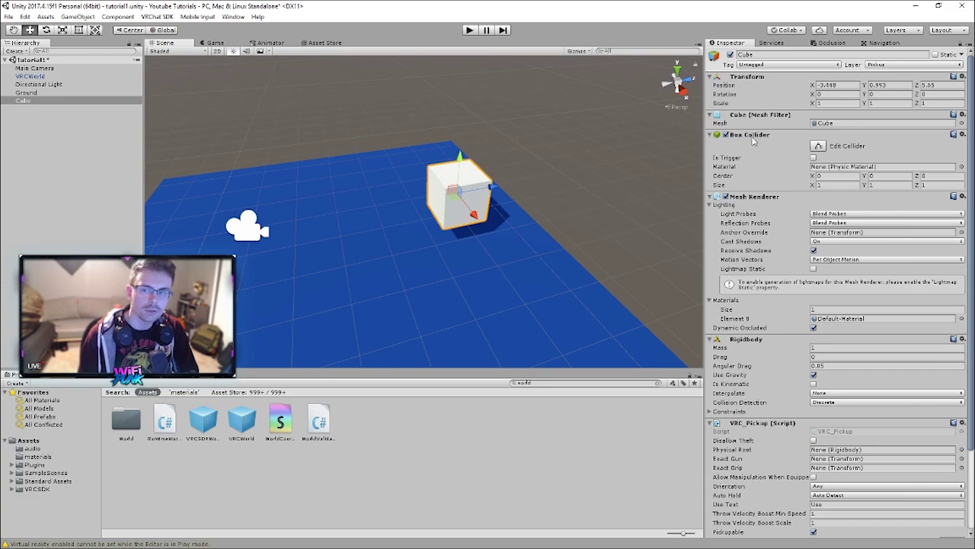
Examine the Ground's Mesh Collider and compare it with the cube's Box Collider and pickup components.
click(369, 297)
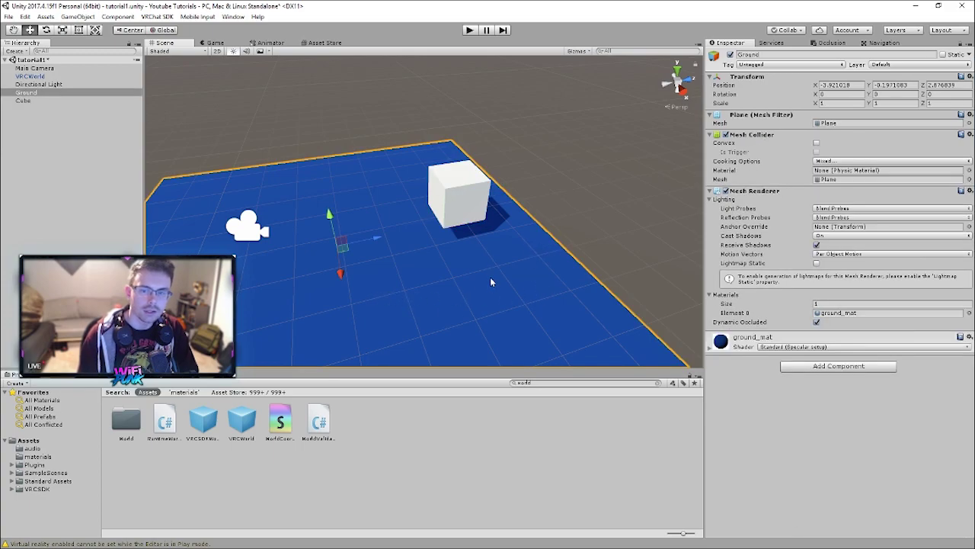
right_drag(489, 283, 403, 252)
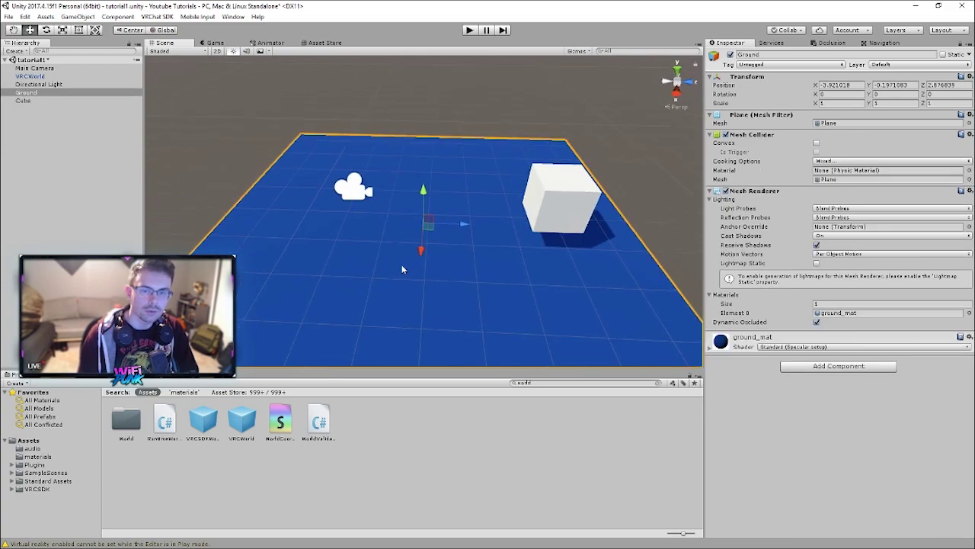
right_drag(464, 237, 666, 192)
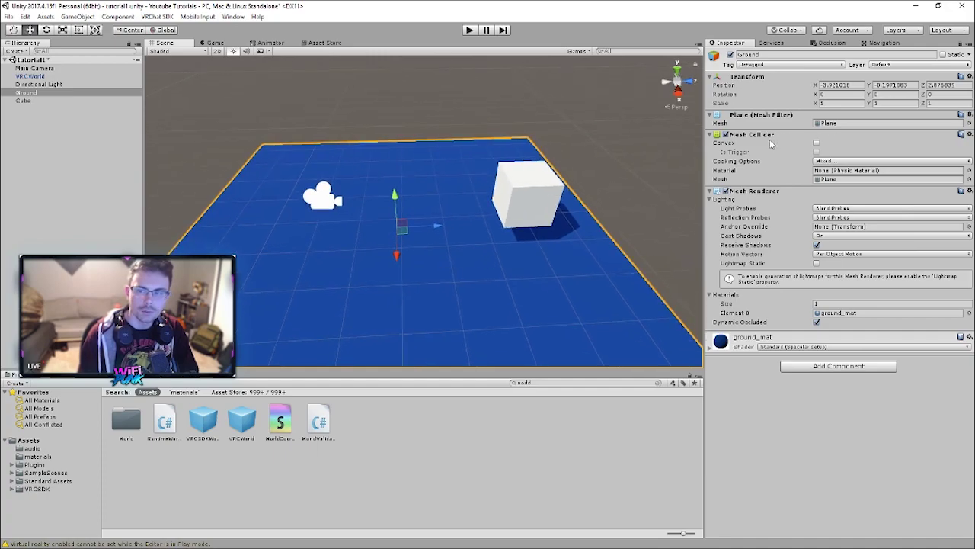
right_drag(540, 213, 432, 238)
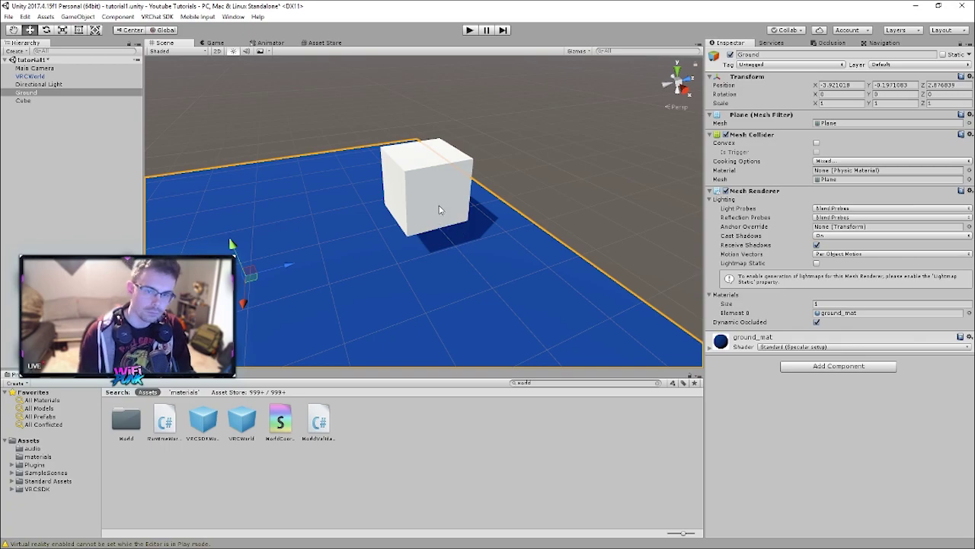
click(440, 197)
alt+drag(569, 191, 646, 262)
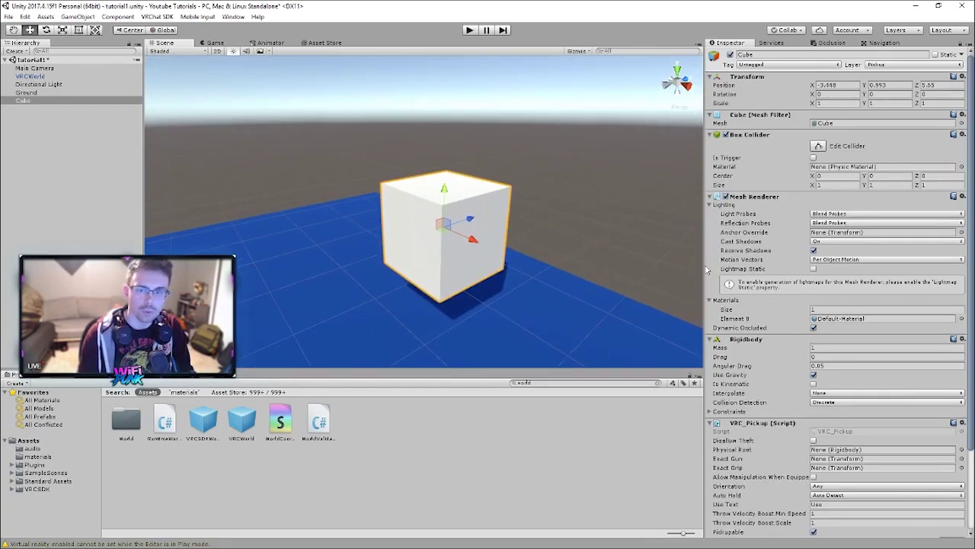
scroll(749, 309, down, 3)
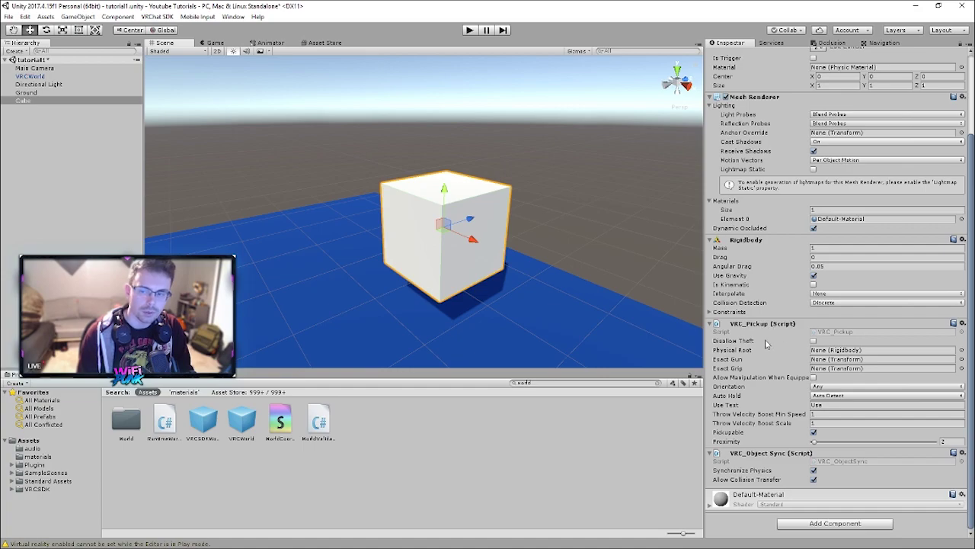
scroll(735, 324, up, 3)
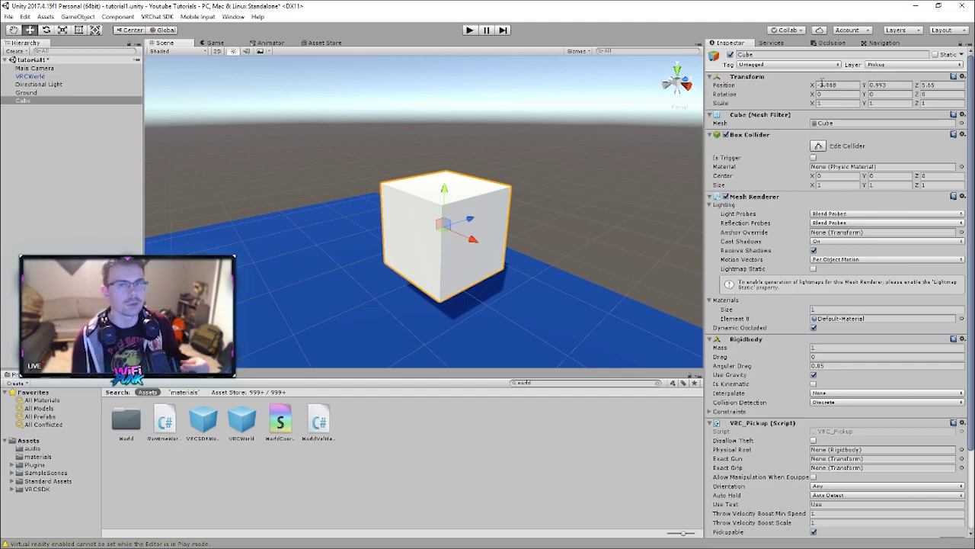
alt+drag(562, 169, 417, 244)
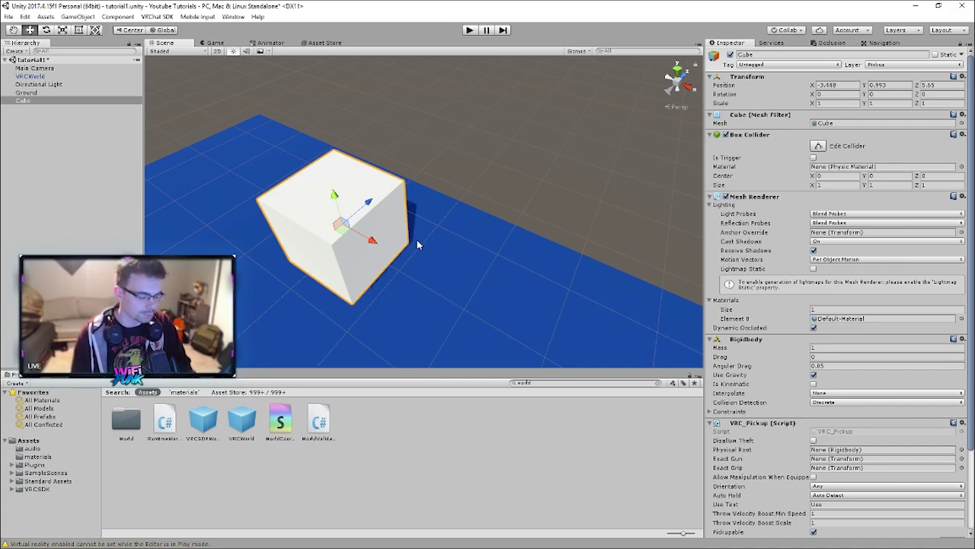
Select the Ground and look at its Scale, Rotate and Move handles in turn.
alt+drag(503, 221, 430, 259)
click(440, 264)
scroll(440, 264, down, 3)
key(r)
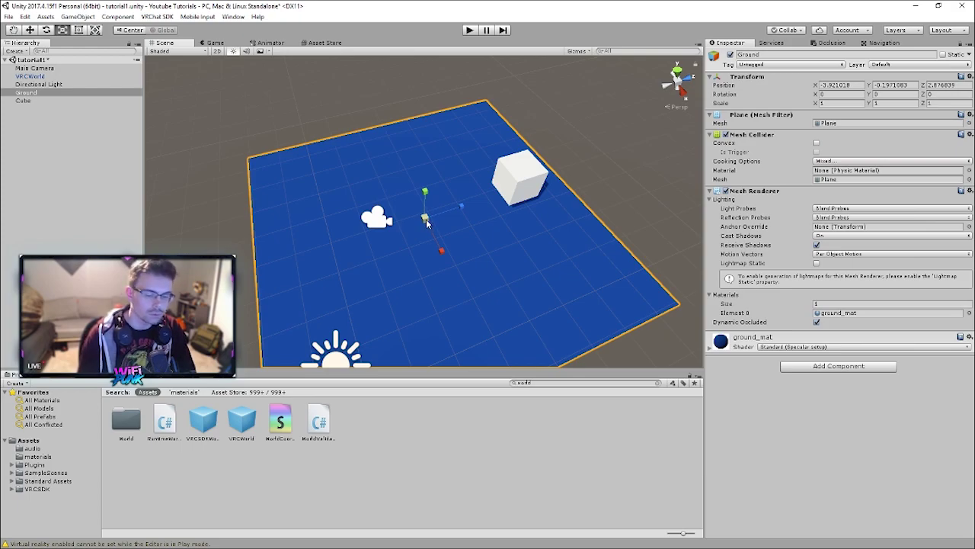
key(e)
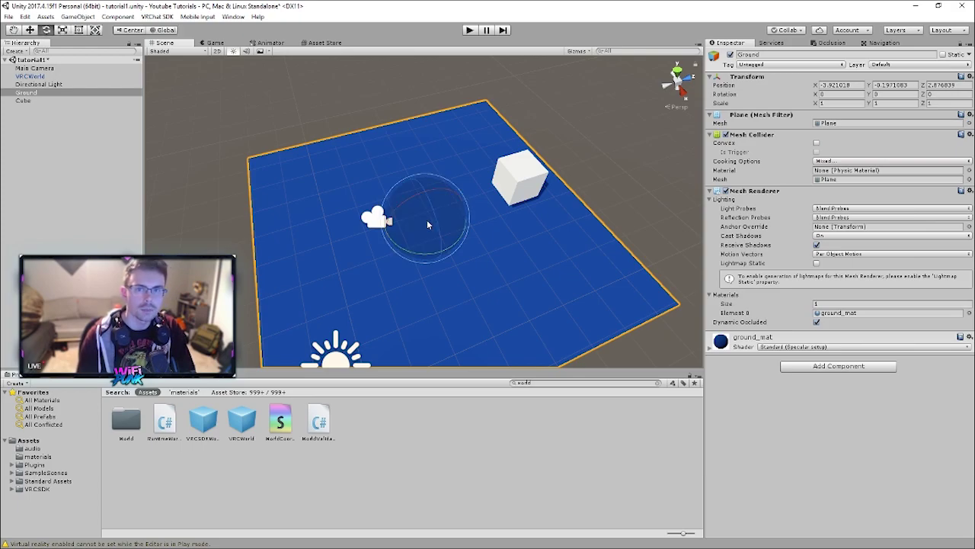
key(w)
mouse_move(426, 219)
mouse_down()
mouse_move(438, 221)
mouse_move(421, 223)
mouse_up()
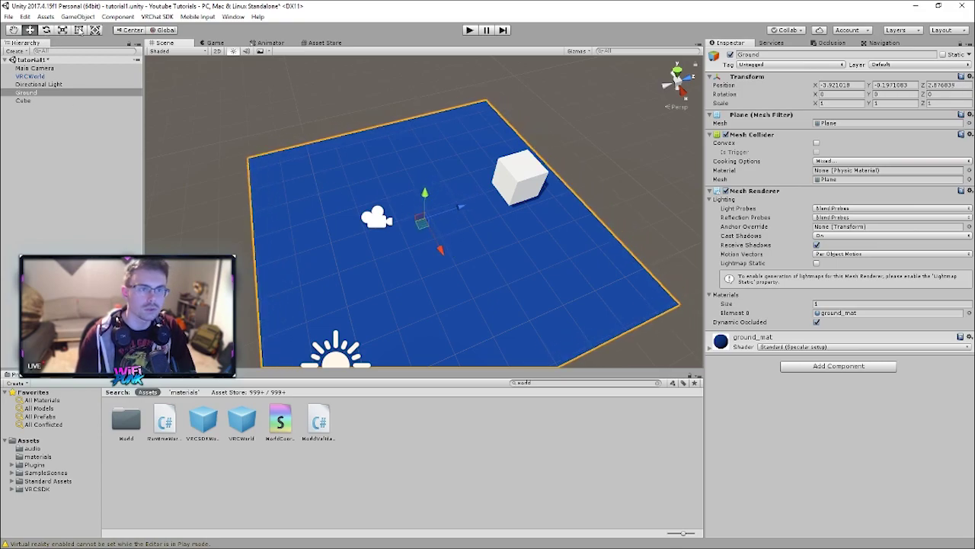
Compare the Scale, Rect and combined transform tools on the Ground, ending with the combined tool active.
click(64, 30)
click(94, 29)
click(79, 30)
click(95, 29)
click(78, 29)
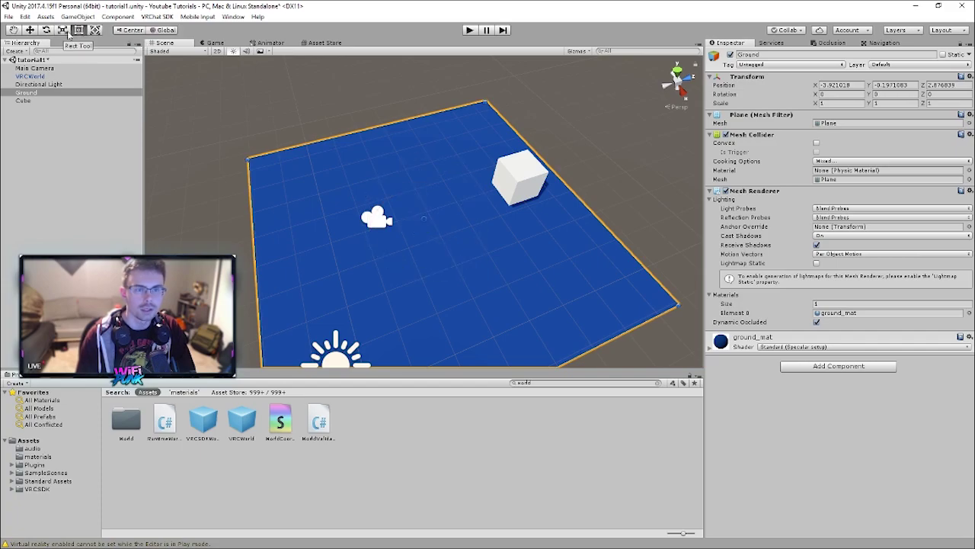
click(95, 29)
click(79, 31)
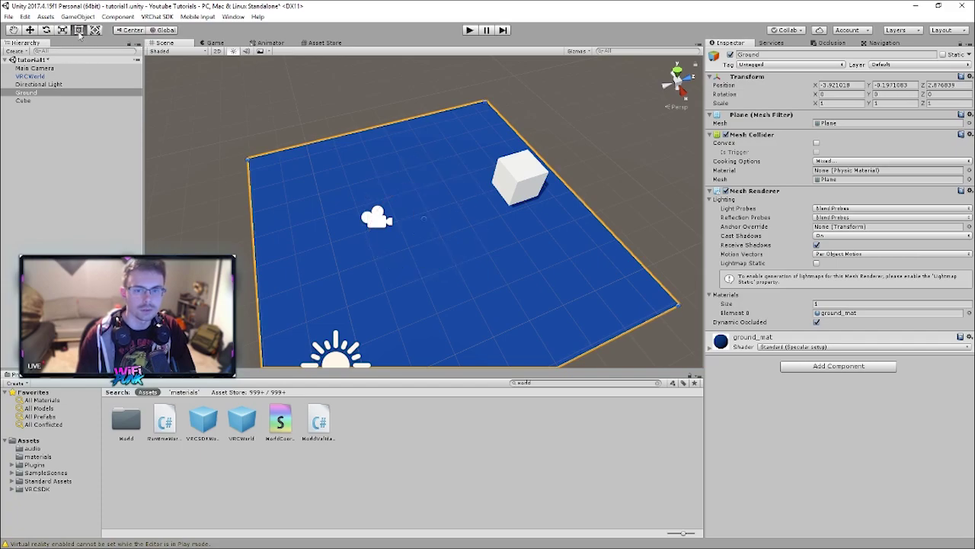
click(96, 29)
Try scaling the Ground up uniformly with the Scale and combined transform tools, and undo the changes.
right_drag(354, 180, 356, 202)
key(r)
key(y)
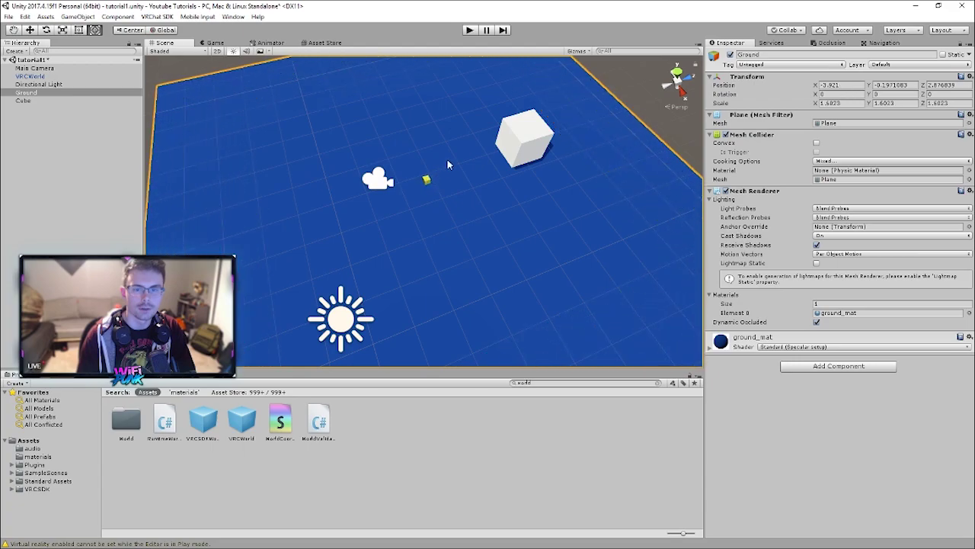
right_drag(447, 159, 390, 196)
drag(398, 199, 456, 167)
key(ctrl+z)
key(ctrl+z)
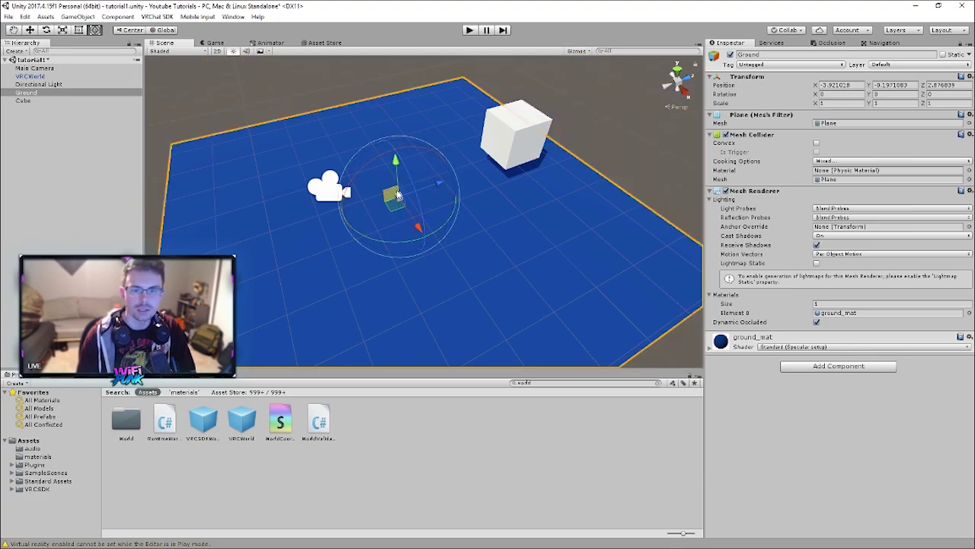
Scale the Ground up uniformly to 2.5 on all axes with the combined transform tool.
drag(398, 198, 387, 128)
key(y)
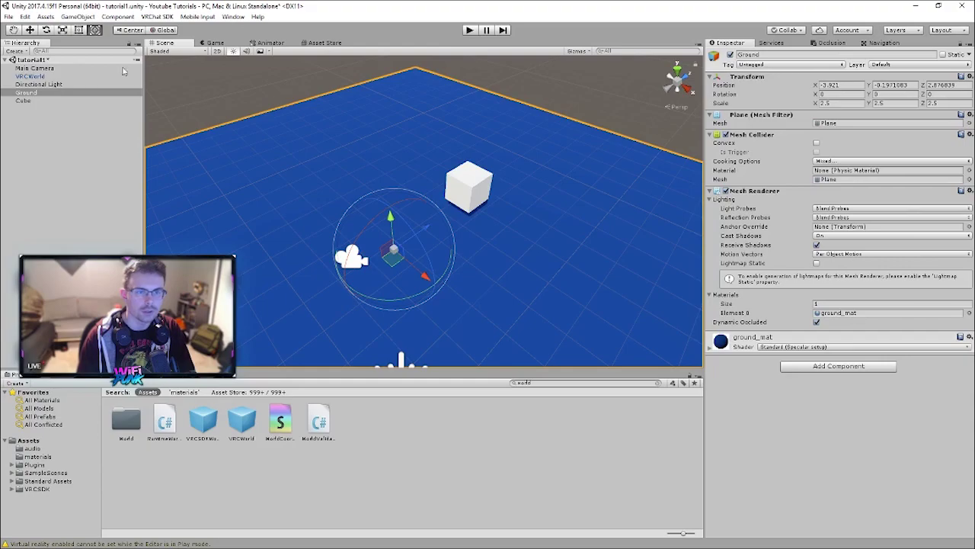
alt+drag(457, 229, 483, 215)
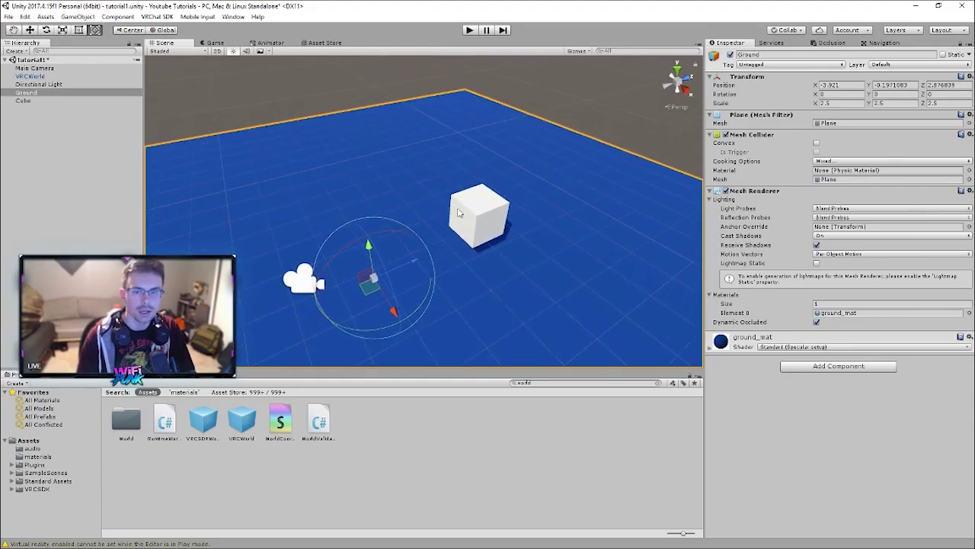
Search the project assets for "mirror" and place the VRCMirror prefab on the ground near the cube.
click(483, 215)
key(f)
alt+drag(522, 263, 516, 257)
key(Right)
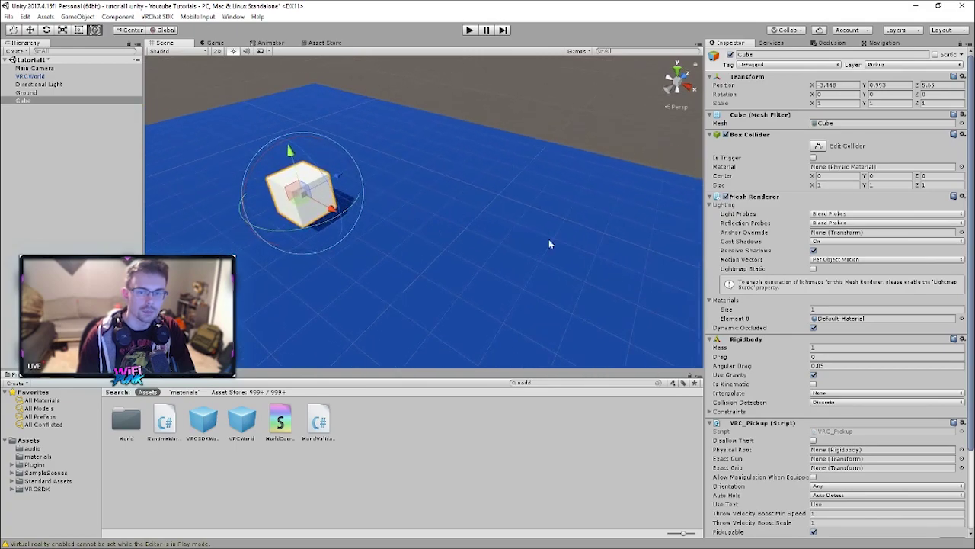
alt+drag(645, 275, 535, 187)
alt+drag(475, 275, 434, 269)
click(533, 384)
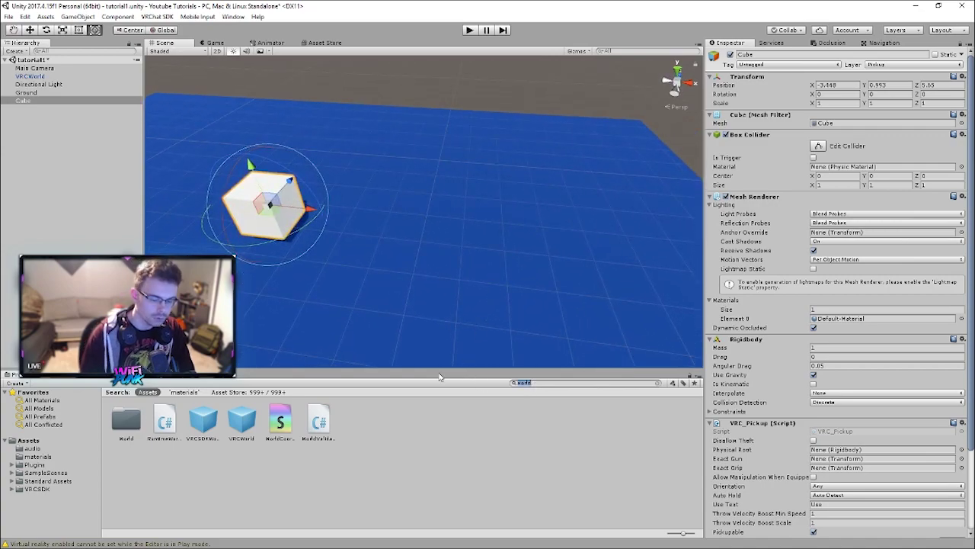
key(BackSpace)
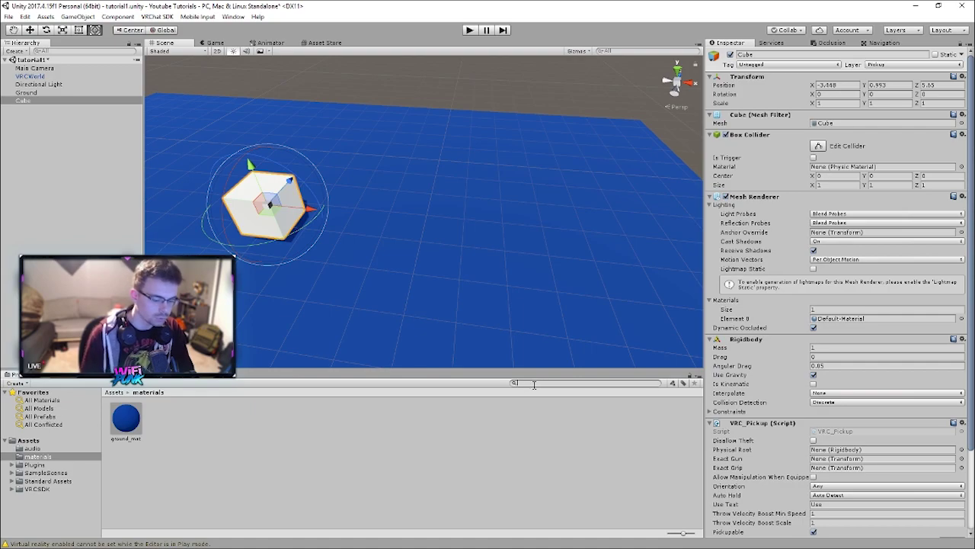
text(mirror)
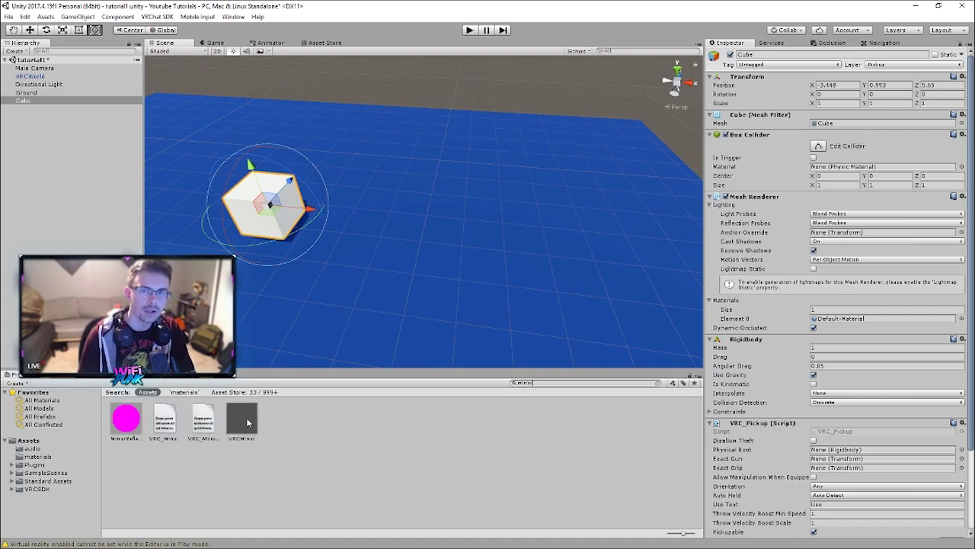
drag(247, 423, 446, 225)
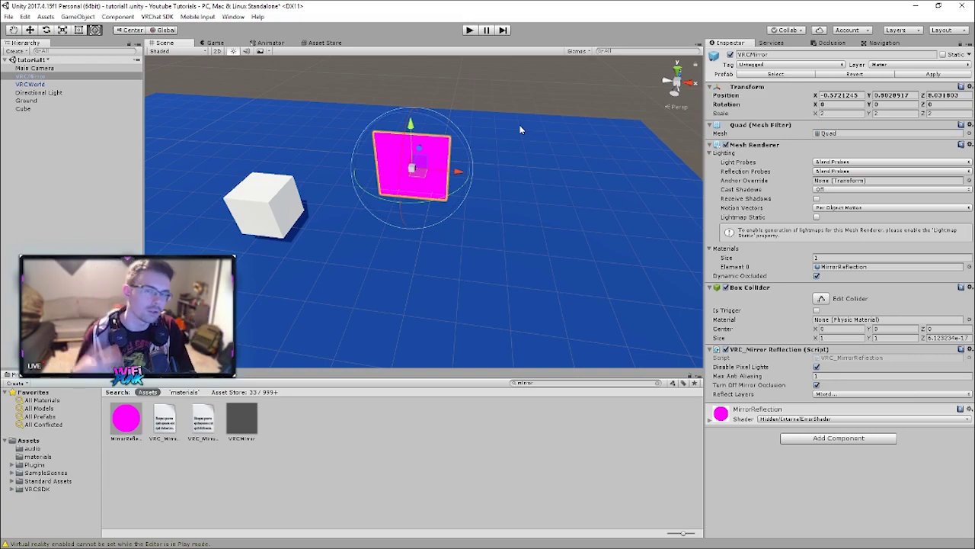
Move the mirror to about X 0.34, away from the cube, and widen it to an X scale of about 7.3.
alt+drag(511, 150, 565, 205)
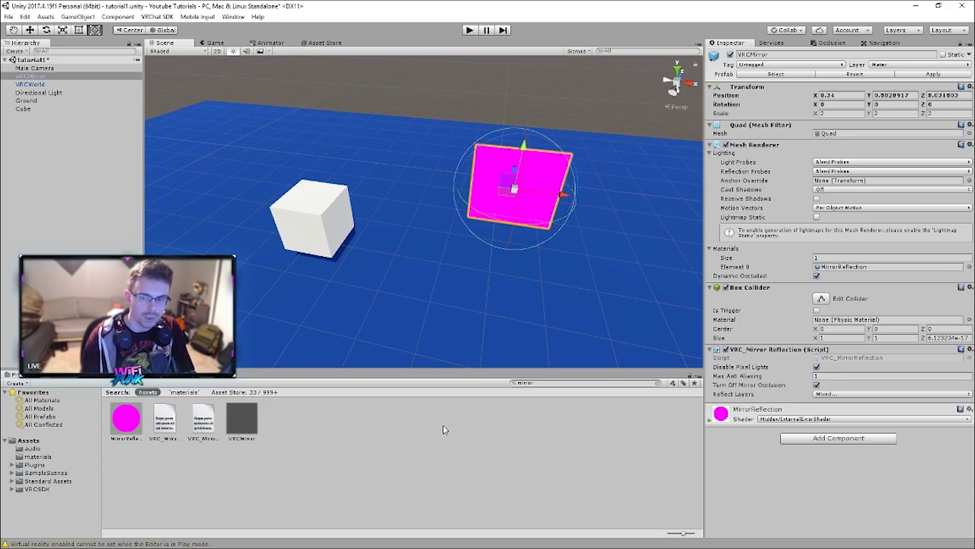
alt+drag(529, 244, 532, 216)
key(r)
key(w)
right_drag(531, 215, 632, 231)
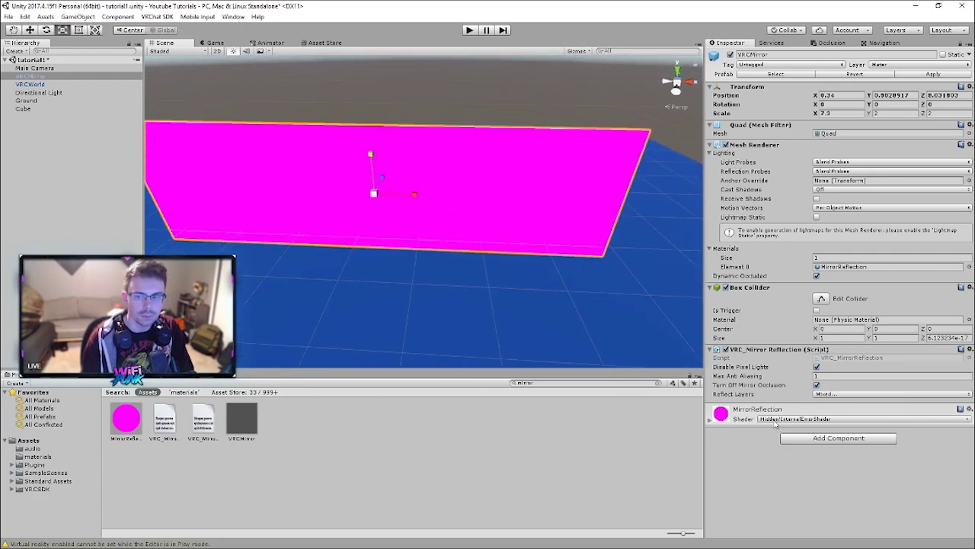
Increase the mirror's Y scale to 3 and raise it to about Y 1.29 so it stands on the ground.
alt+drag(551, 315, 630, 330)
alt+drag(473, 267, 469, 246)
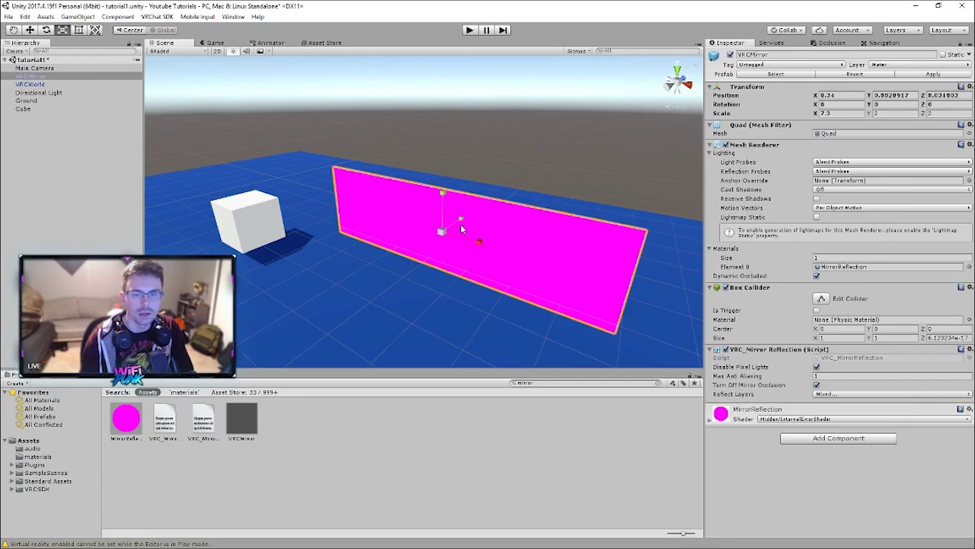
drag(442, 196, 444, 173)
key(w)
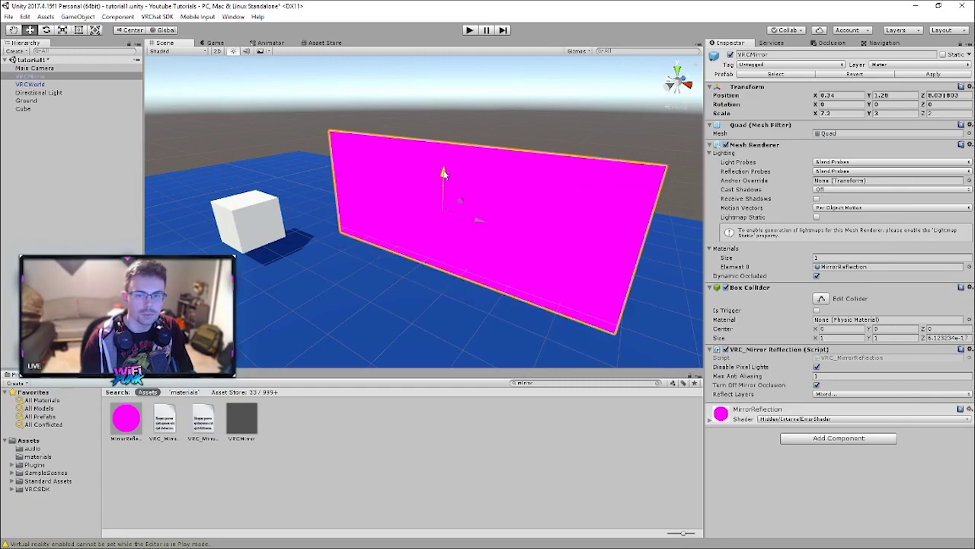
key(f)
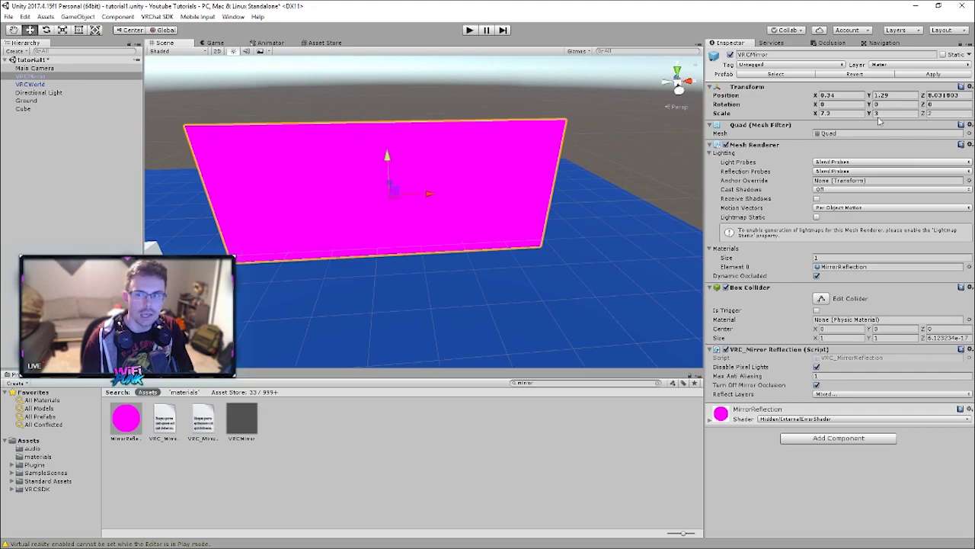
Shift the mirror along the X axis to about X 0.93, farther from the white cube.
alt+drag(529, 253, 443, 247)
key(e)
key(w)
alt+drag(464, 255, 408, 292)
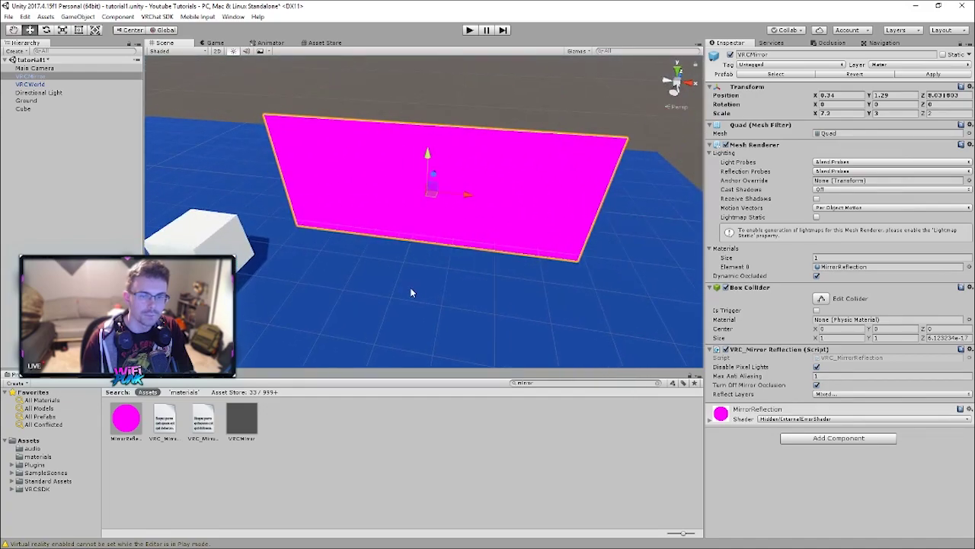
alt+drag(450, 225, 532, 307)
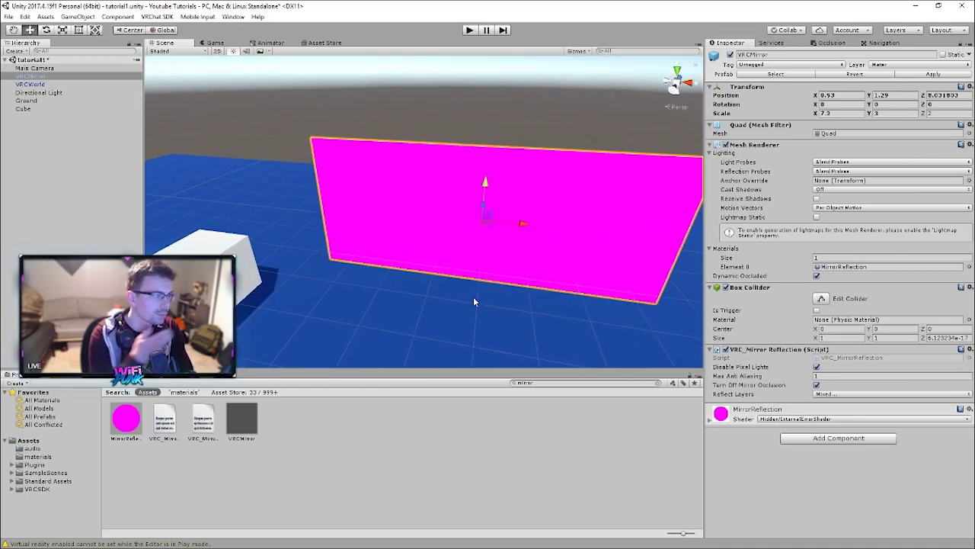
Add a new 3D cube object to the tutorial1 scene.
alt+drag(473, 302, 439, 323)
right_click(43, 61)
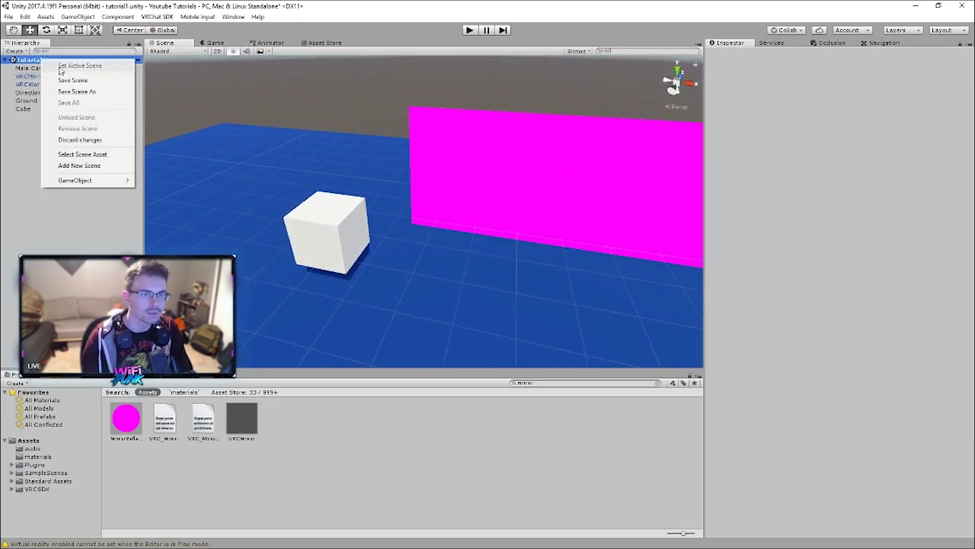
mouse_move(85, 183)
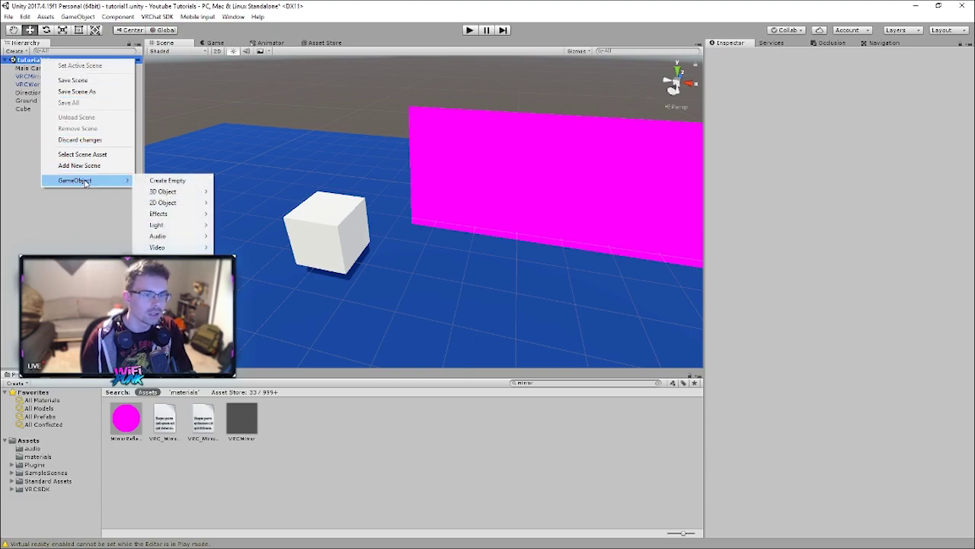
mouse_move(175, 194)
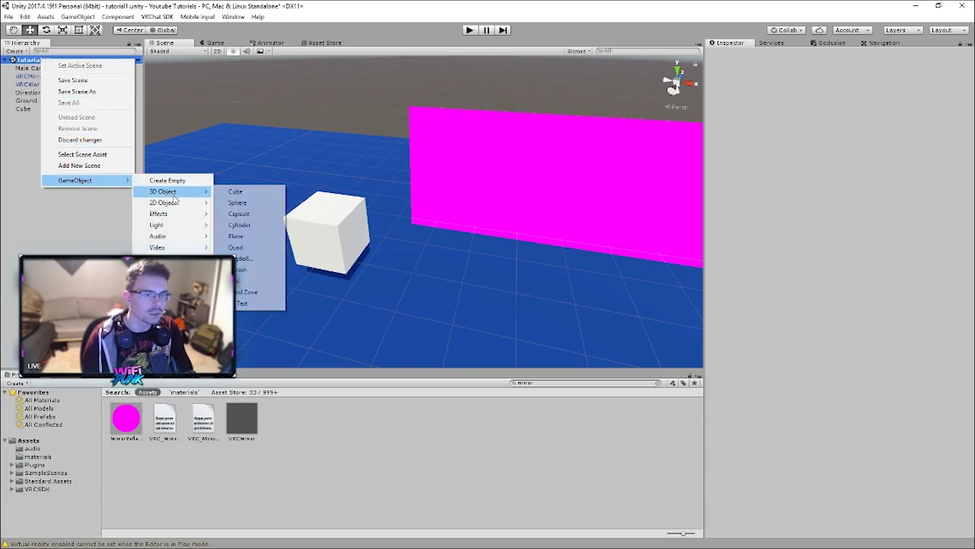
click(250, 193)
alt+drag(269, 199, 451, 331)
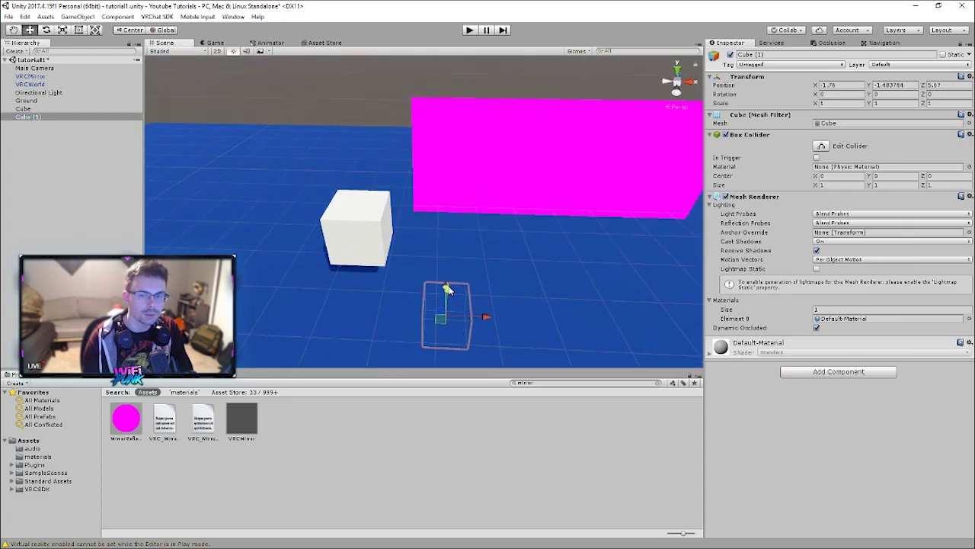
Shape the new cube into a thin pillar scaled 0.3 × 1.6 × 0.3 and stand it beside the white cube at about X -2.32, Y 0.56.
alt+drag(448, 289, 404, 293)
drag(400, 327, 386, 229)
key(r)
drag(424, 273, 377, 255)
key(w)
key(r)
key(w)
key(w)
scroll(368, 252, up, 3)
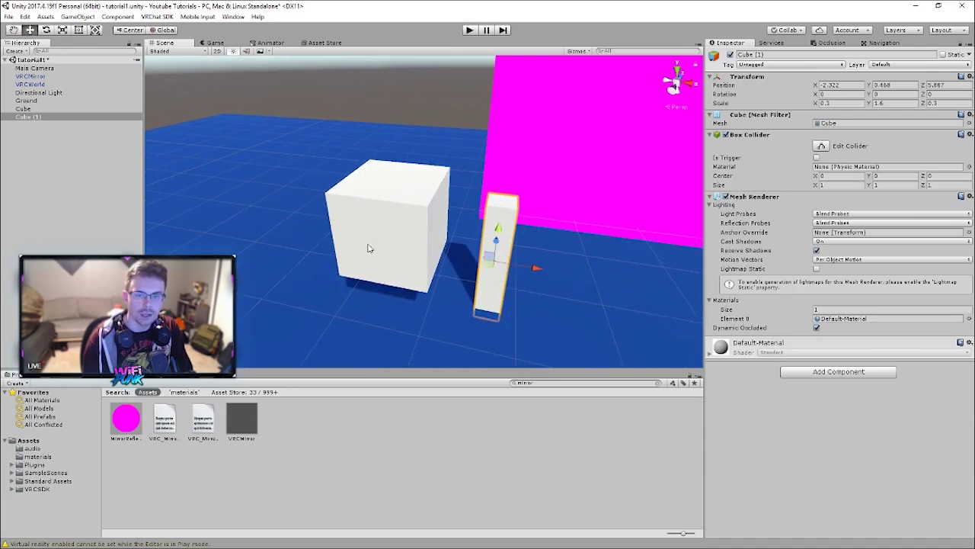
alt+drag(427, 280, 615, 285)
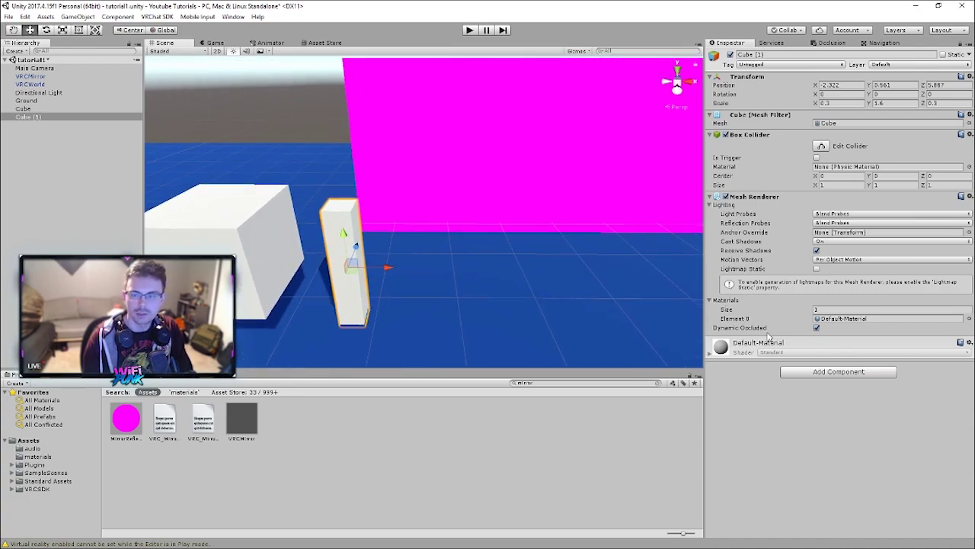
Search the components for "trigger" and add a VRC_Trigger component to the pillar.
click(820, 375)
text(tri)
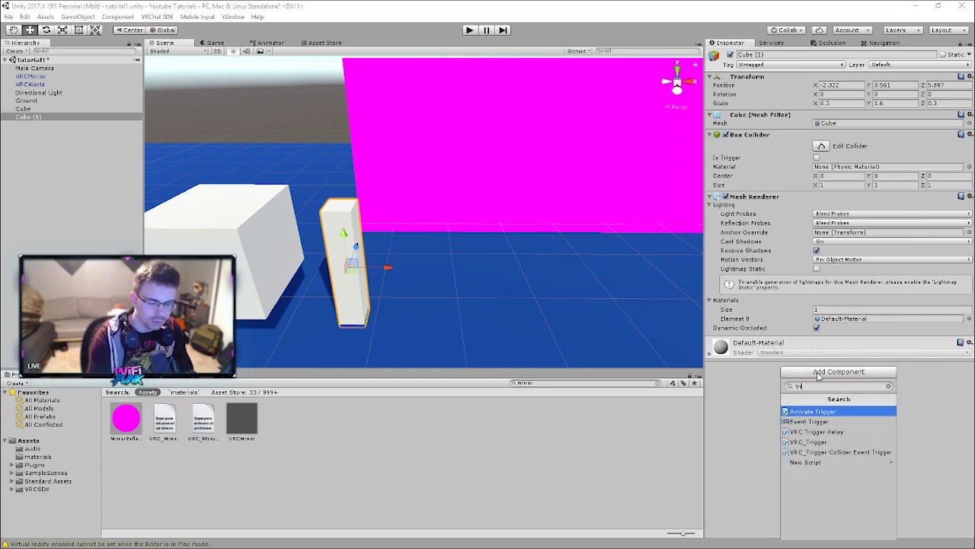
text(gger)
key(Down)
key(Down)
key(Down)
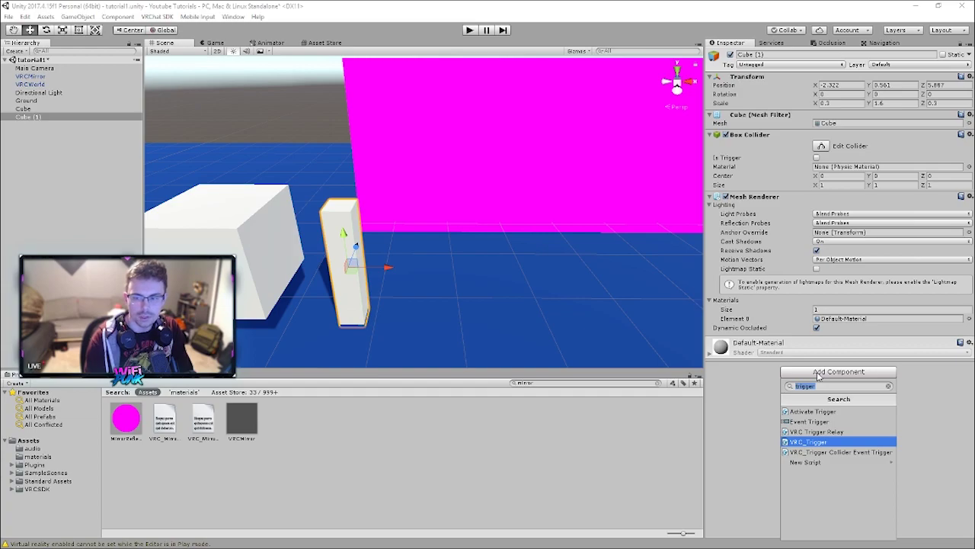
key(Return)
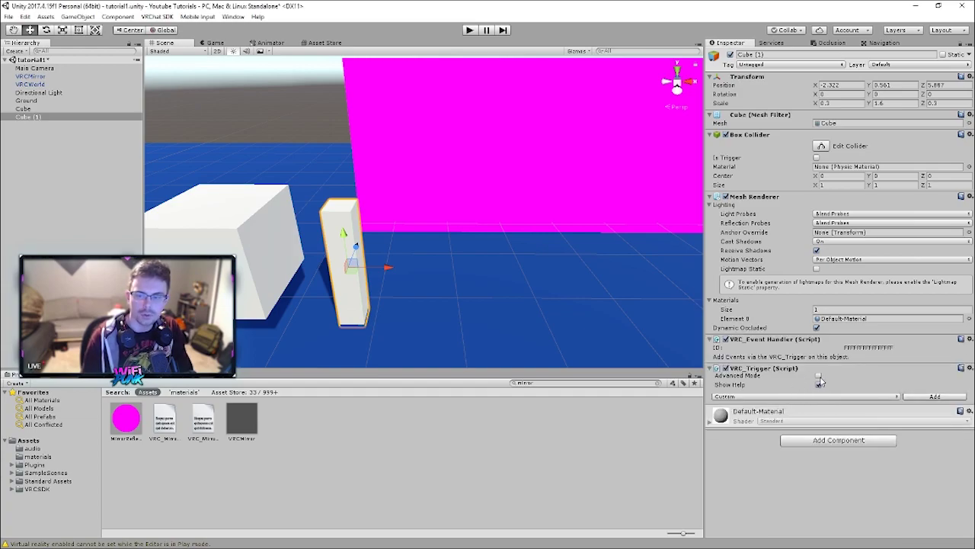
Add an OnInteract trigger event to the pillar's VRC_Trigger component.
click(872, 398)
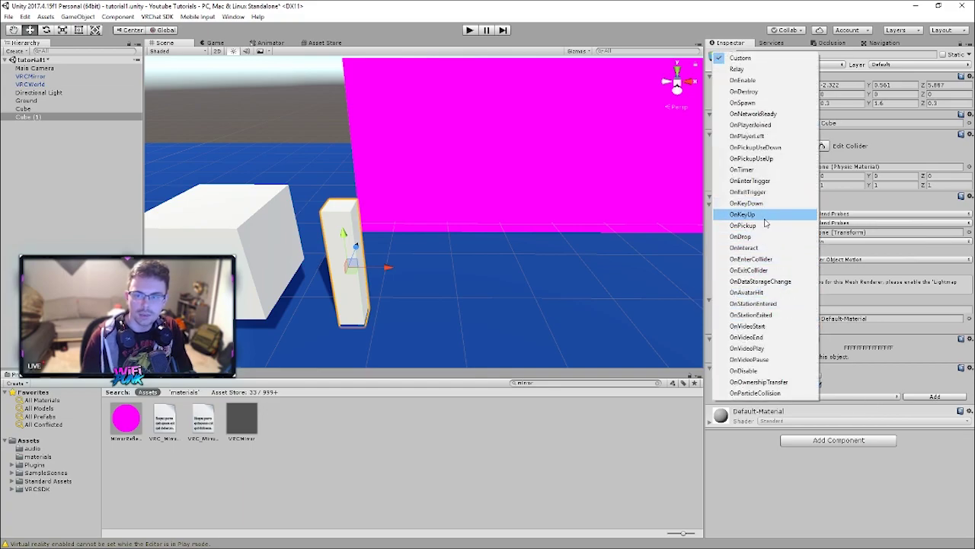
click(744, 247)
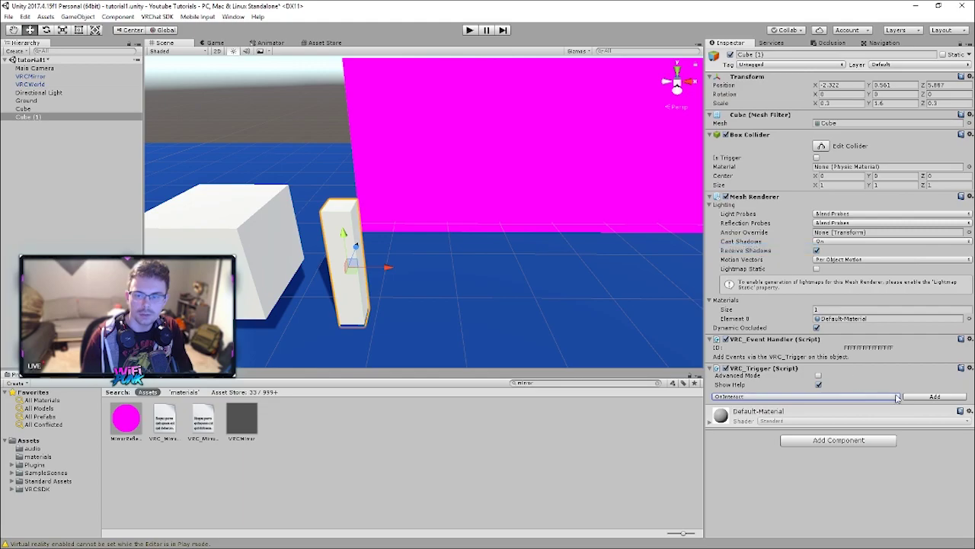
click(919, 398)
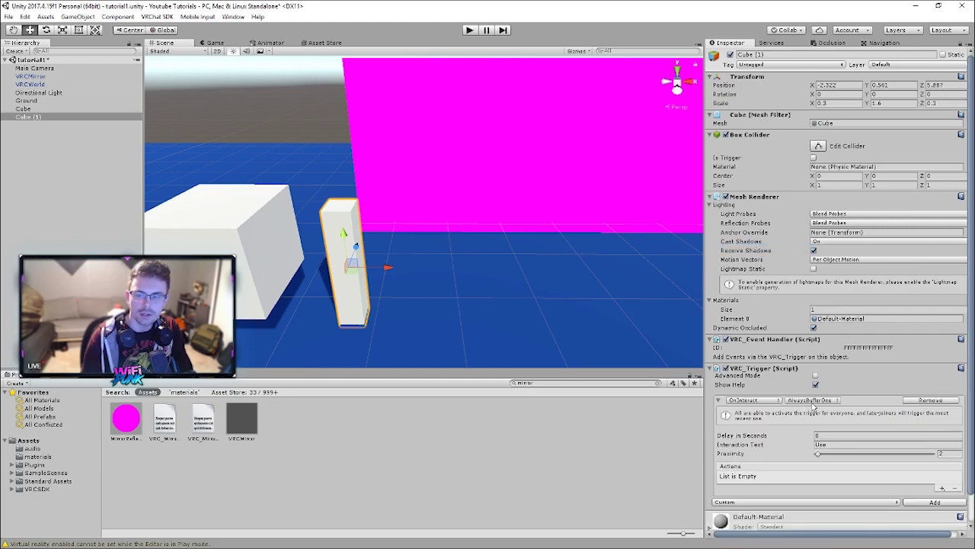
Enable Advanced Mode on the VRC_Trigger and set the OnInteract event's broadcast type to Local.
click(819, 401)
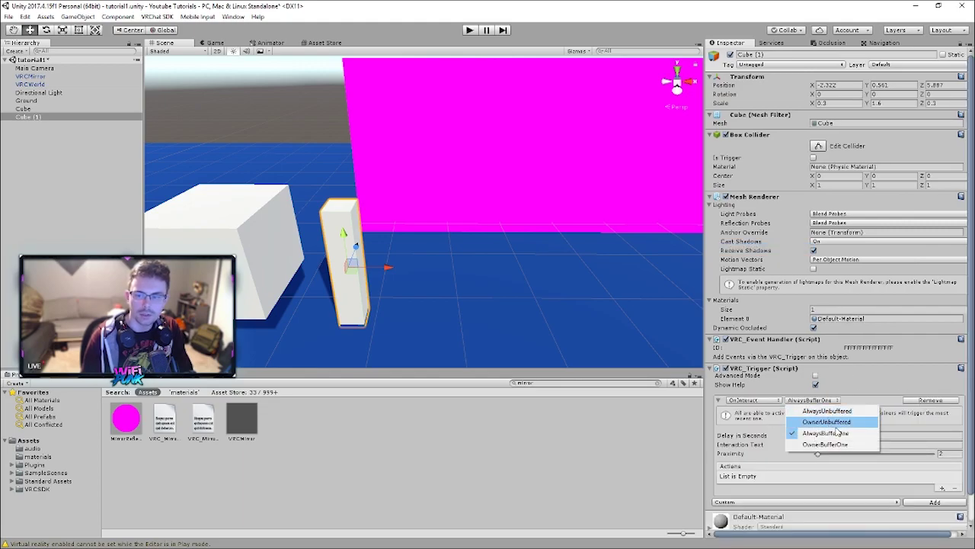
click(822, 401)
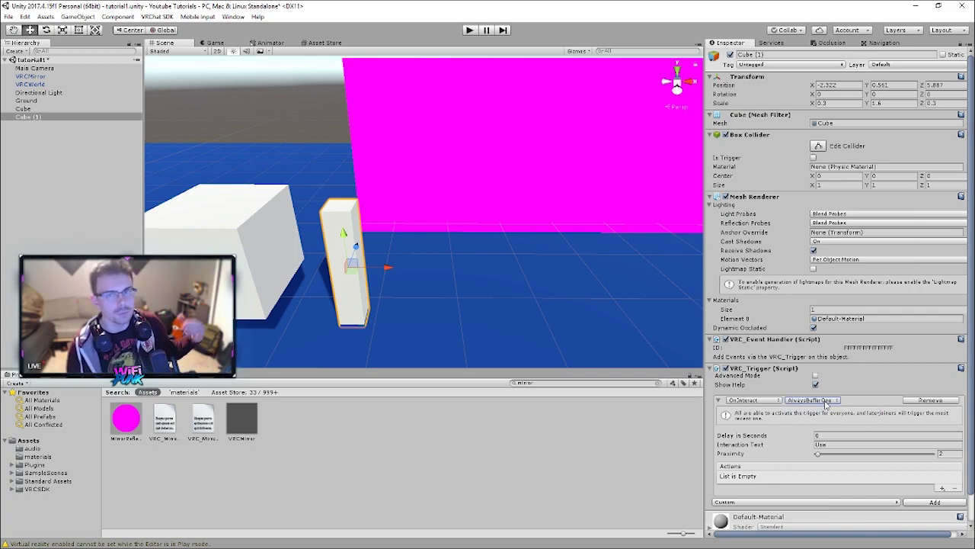
click(826, 403)
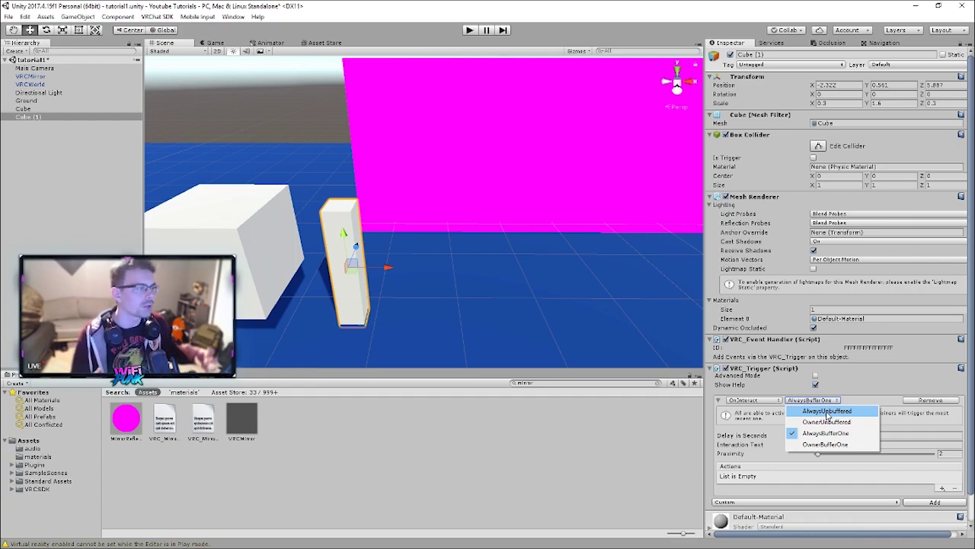
click(815, 376)
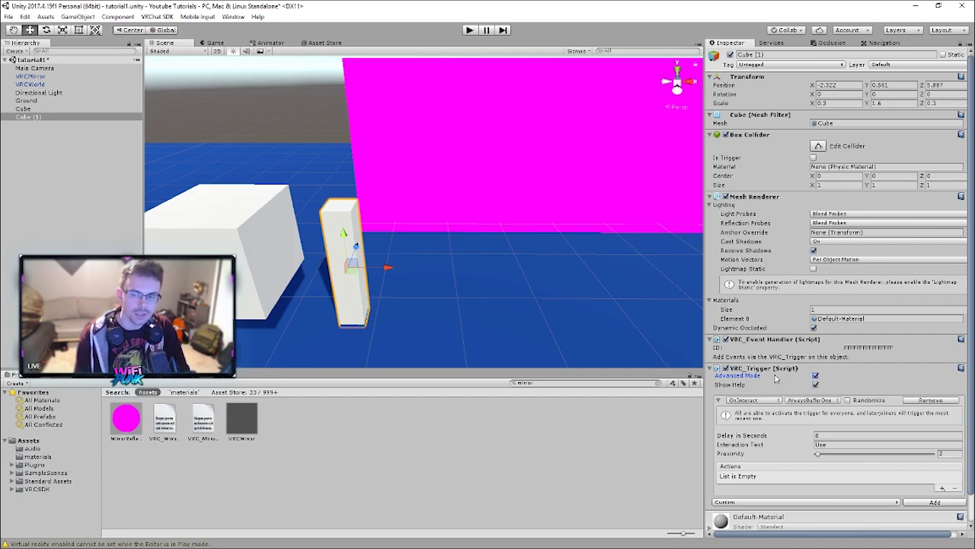
click(813, 400)
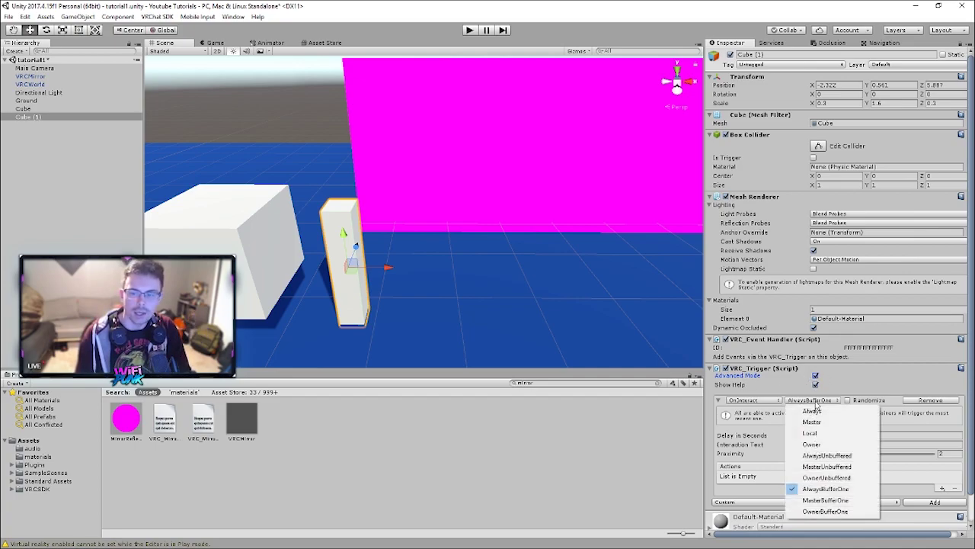
click(818, 434)
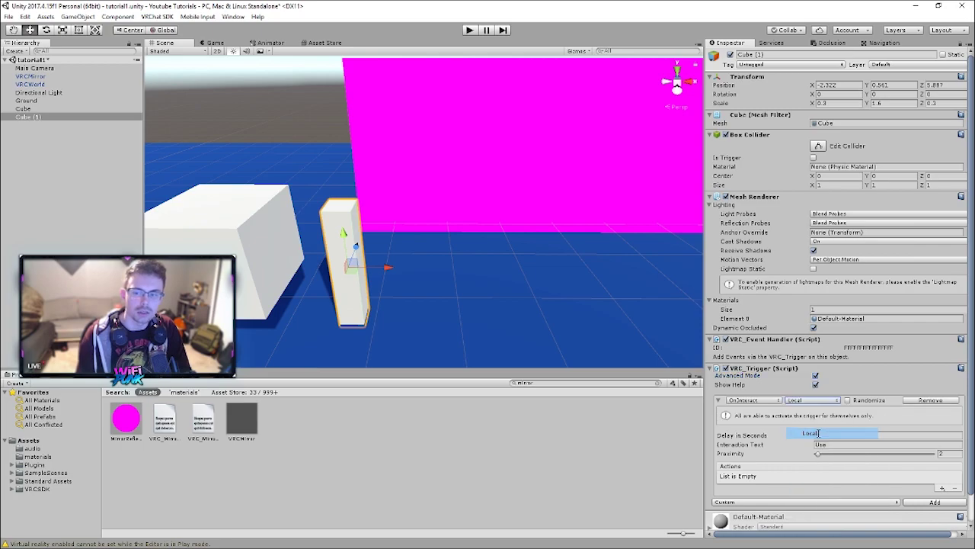
Set the trigger's interaction text to "Mirror" and add the basic event SetGameObjectActive to its actions.
click(833, 445)
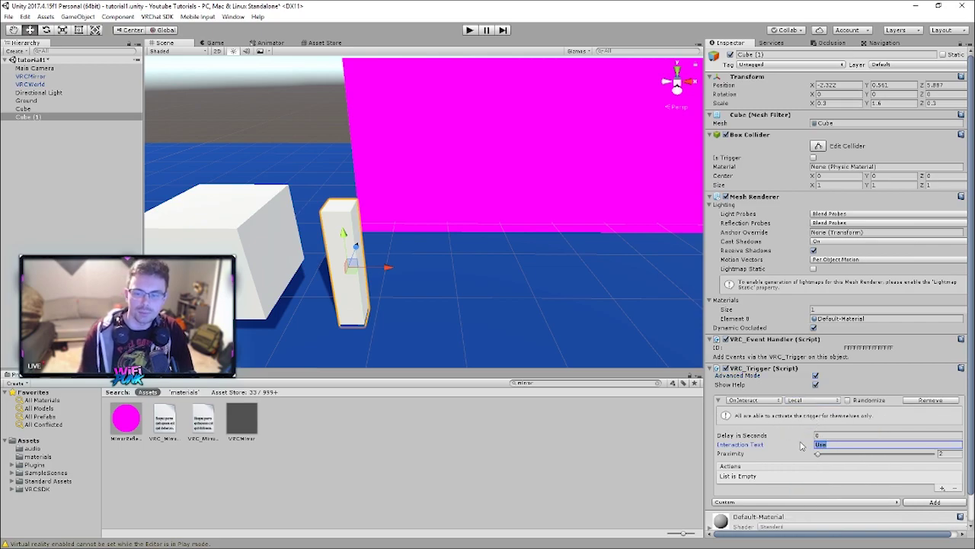
text(Mirror)
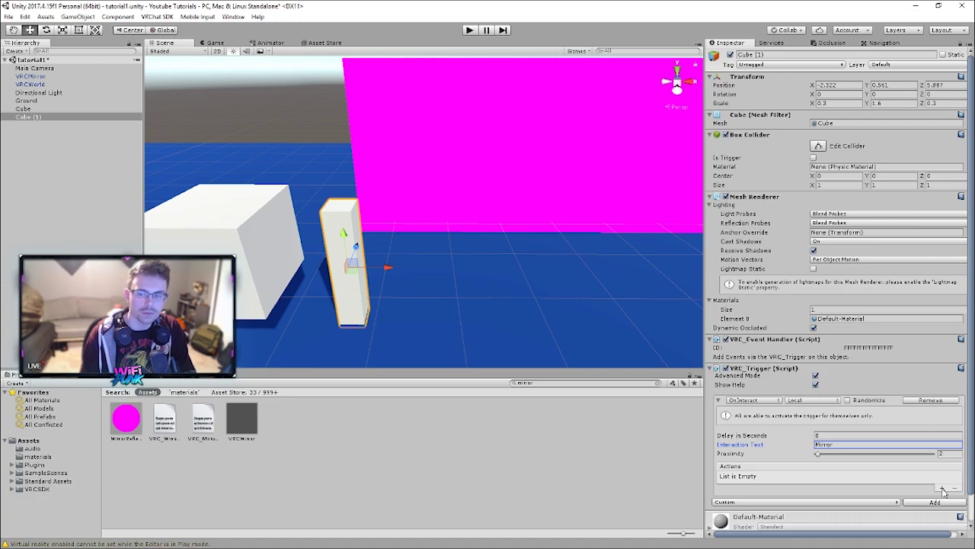
click(943, 489)
mouse_move(938, 500)
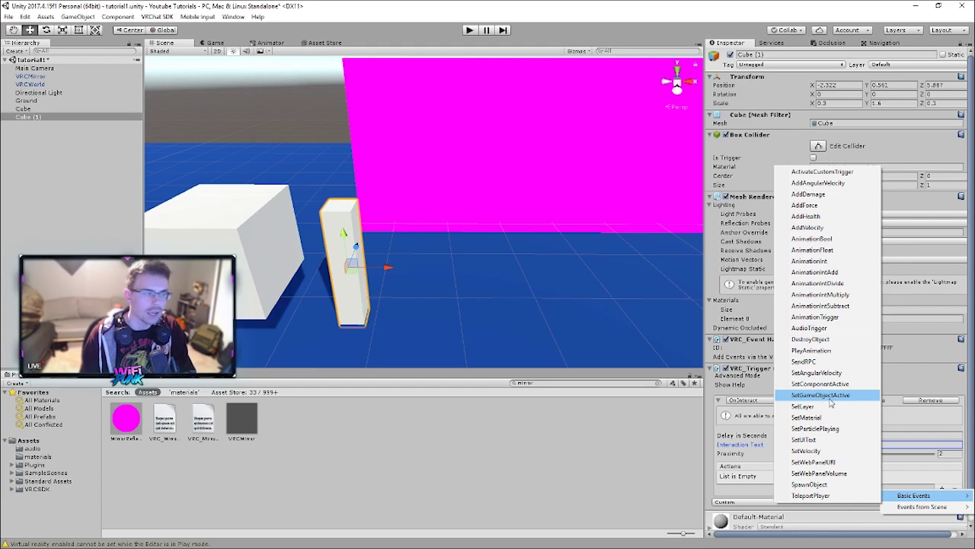
click(821, 395)
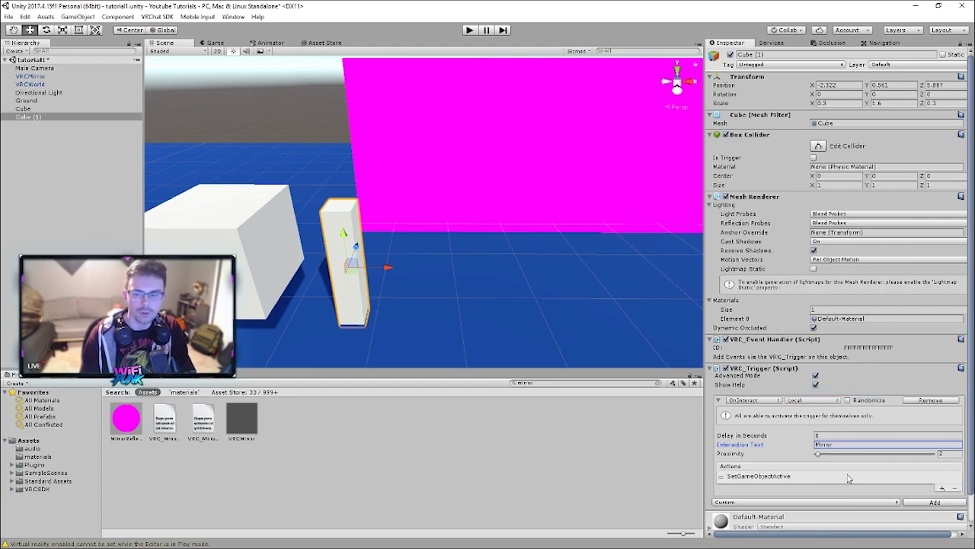
Assign the VRCMirror object as the receiver of the SetGameObjectActive action.
click(761, 477)
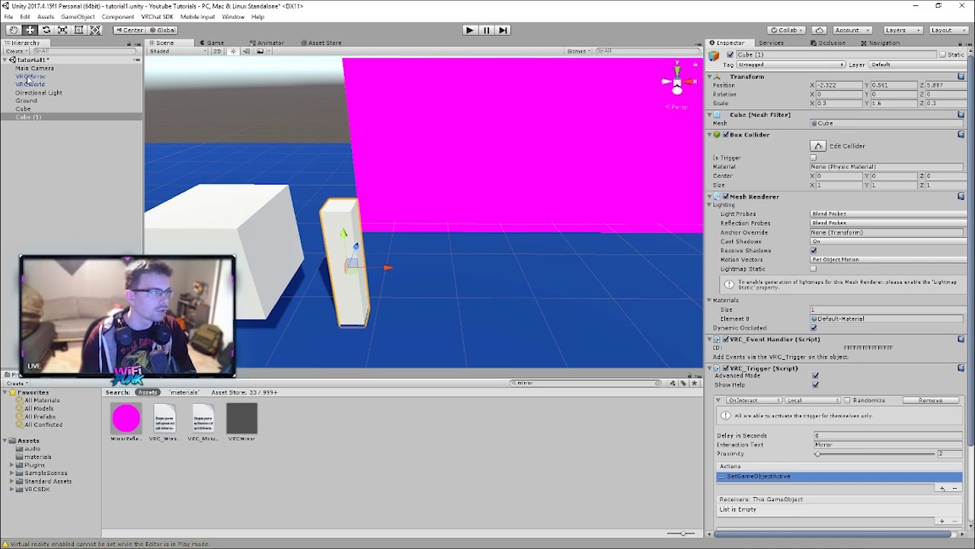
drag(27, 78, 770, 508)
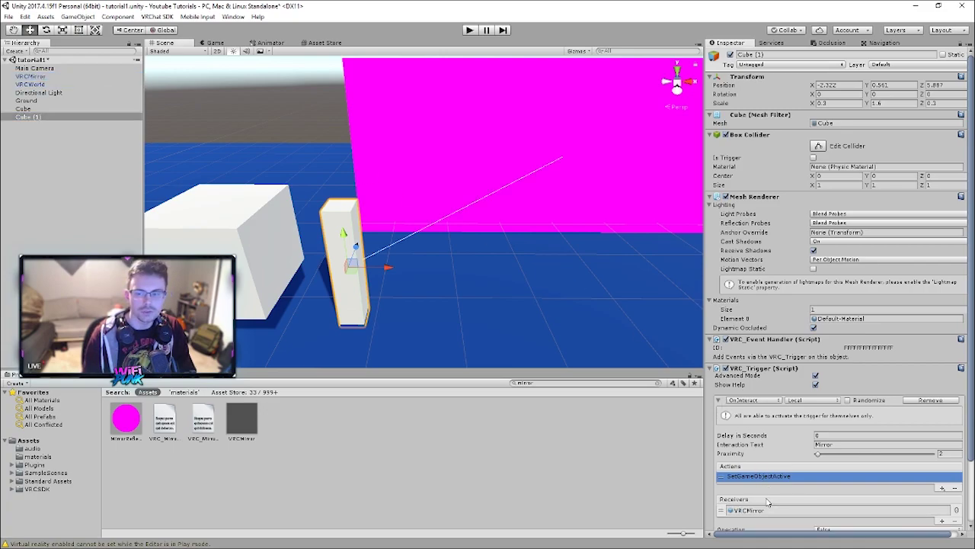
click(957, 509)
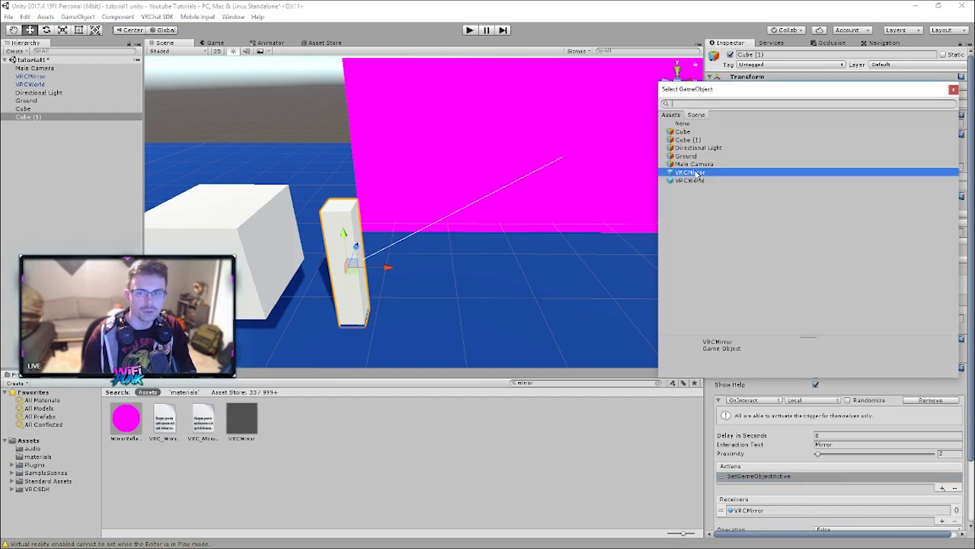
click(953, 89)
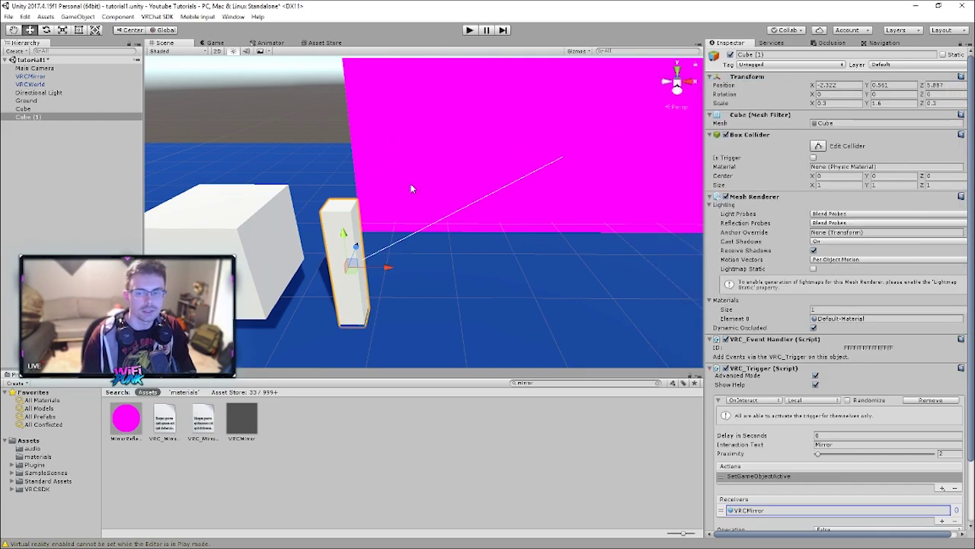
Set the operation of the SetGameObjectActive action to Toggle.
alt+drag(450, 263, 404, 290)
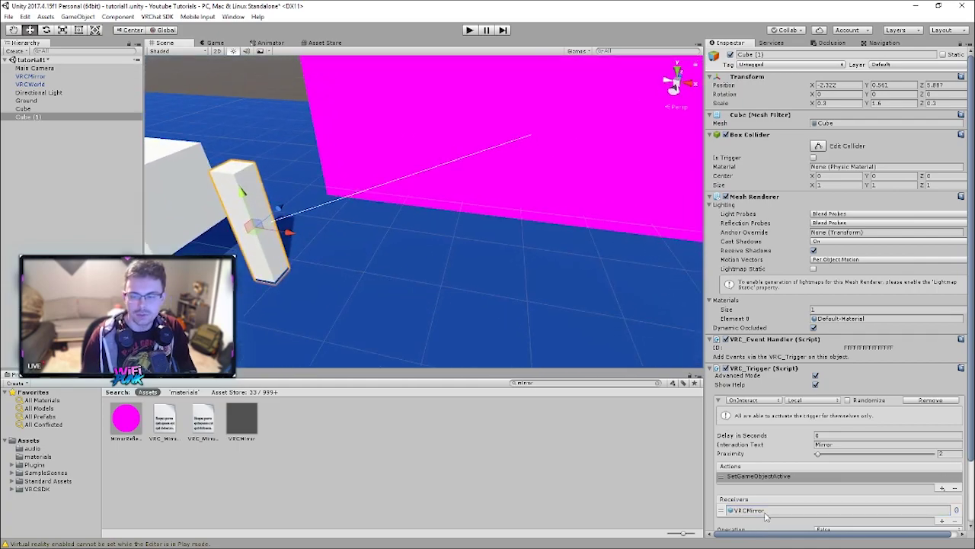
scroll(817, 521, down, 3)
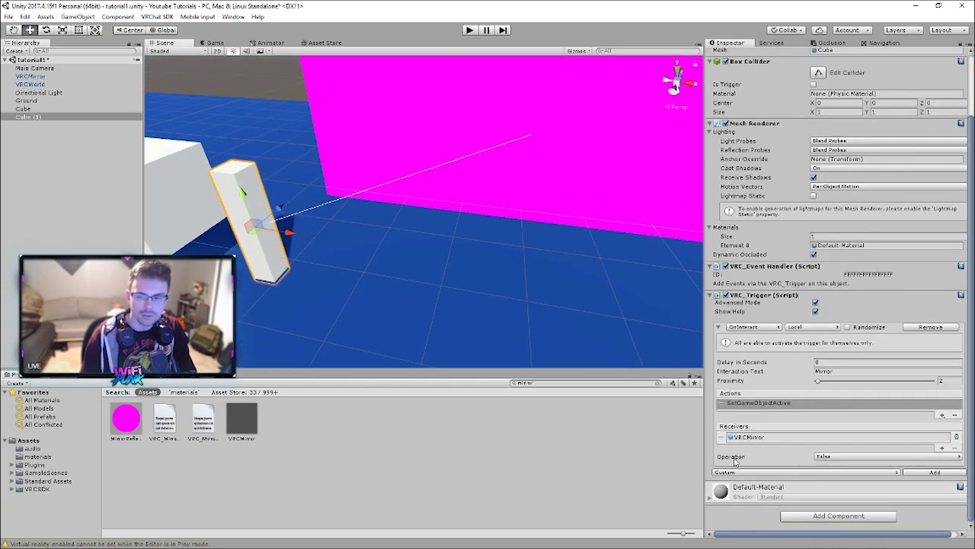
click(839, 457)
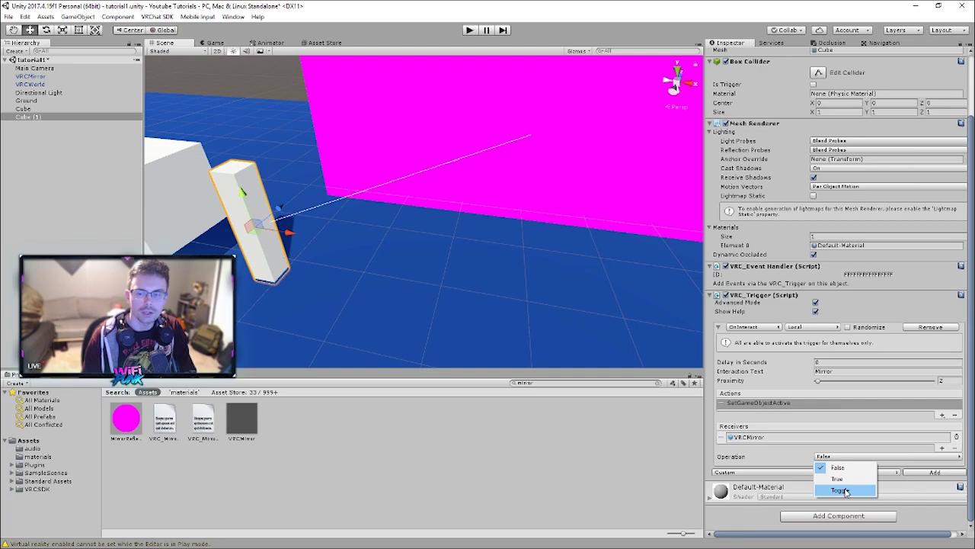
click(841, 490)
Move the pillar along the X axis to about X -2.57, closer to the white cube.
middle_drag(542, 311, 600, 305)
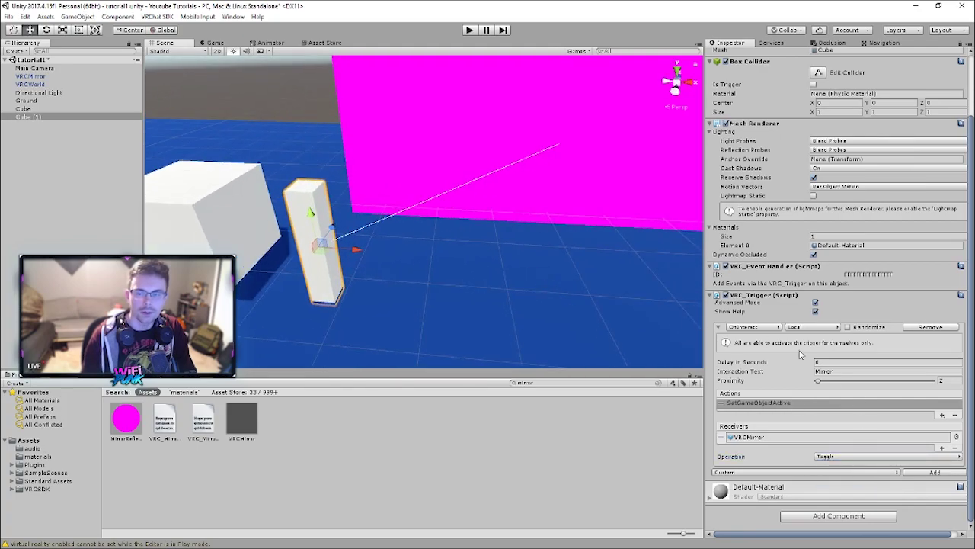
right_drag(544, 302, 537, 278)
key(s)
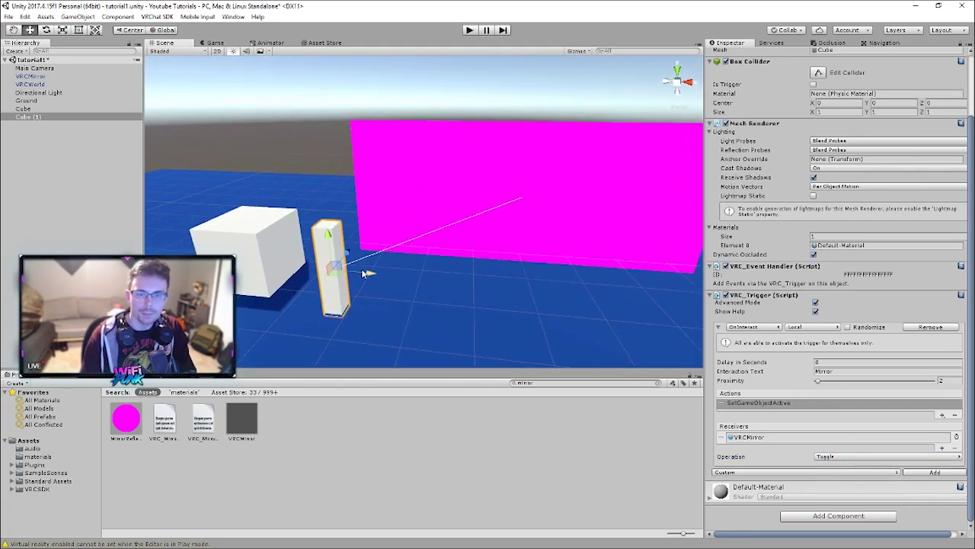
drag(366, 274, 342, 276)
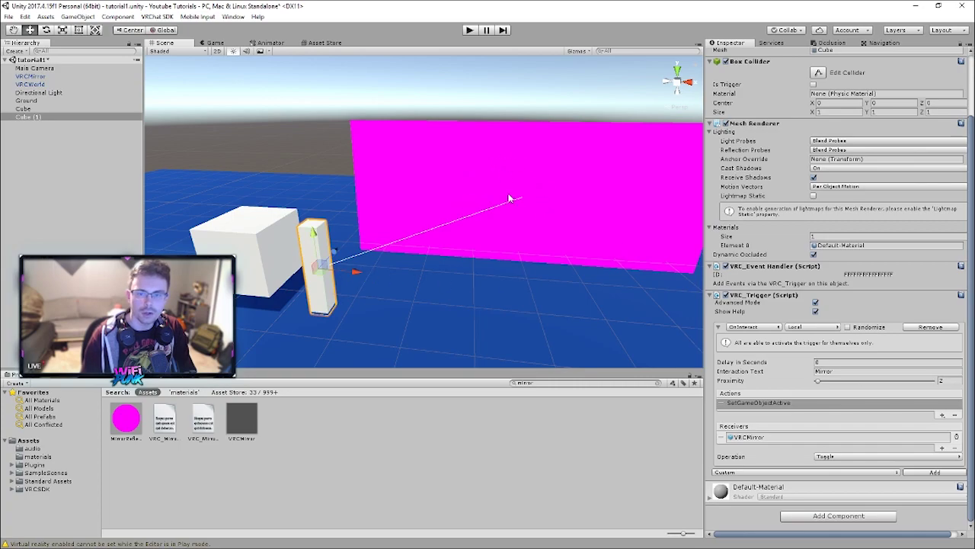
mouse_move(507, 233)
right_down()
mouse_move(526, 233)
mouse_move(525, 215)
mouse_move(515, 232)
right_up()
scroll(754, 198, up, 3)
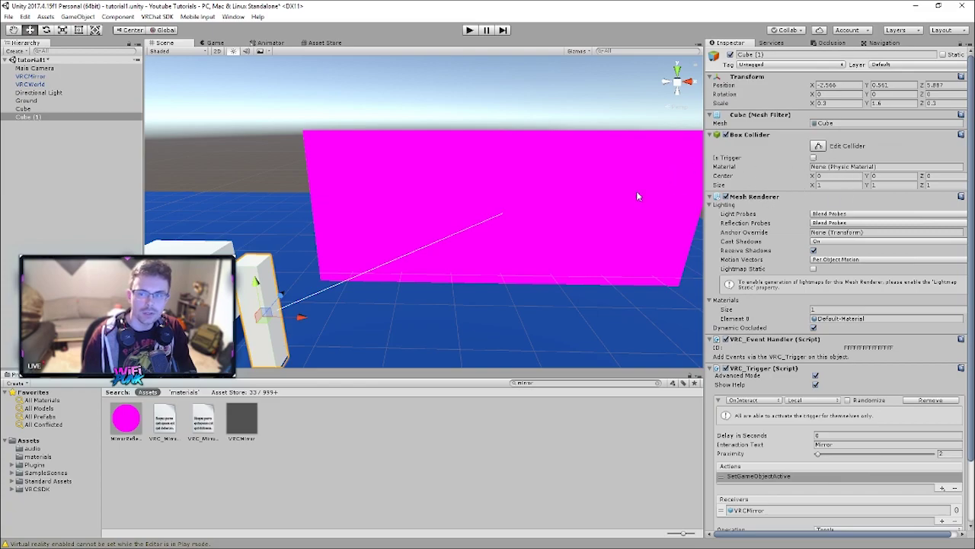
Enable Is Trigger on the Box Collider of the mirror toggle pillar.
click(814, 157)
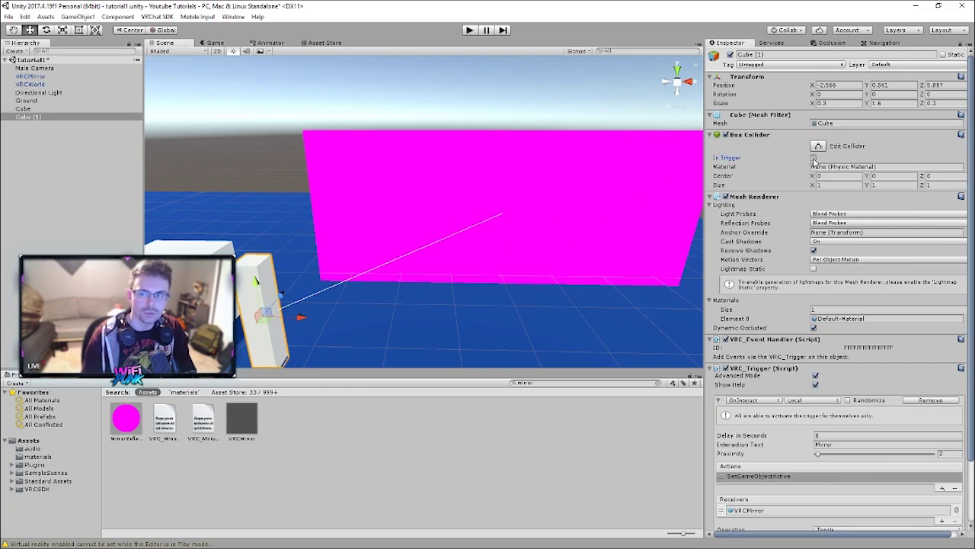
Deactivate the VRCMirror object so the mirror is off by default, and clear the selection.
right_drag(498, 279, 492, 211)
key(w)
key(s)
key(s)
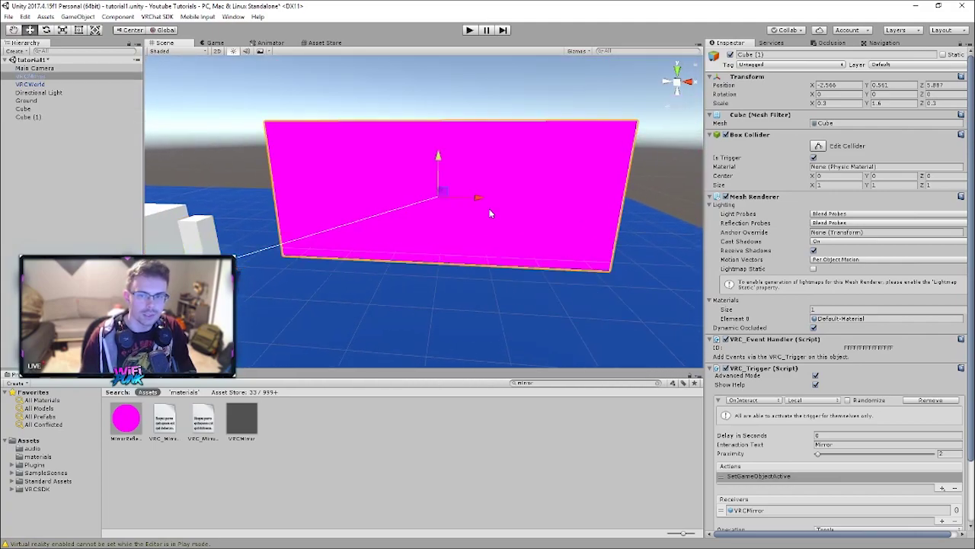
click(492, 211)
click(729, 55)
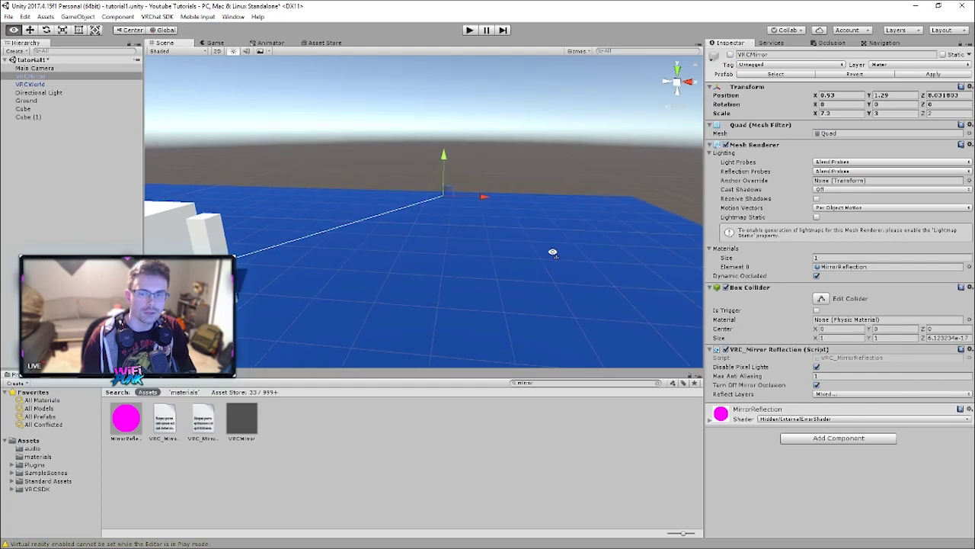
click(730, 55)
key(f)
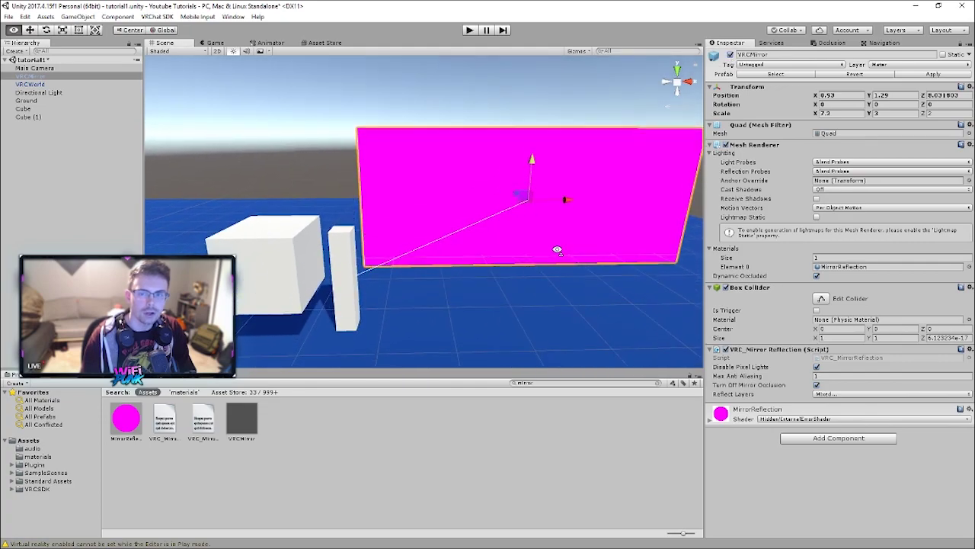
click(730, 55)
right_drag(471, 201, 444, 165)
click(444, 165)
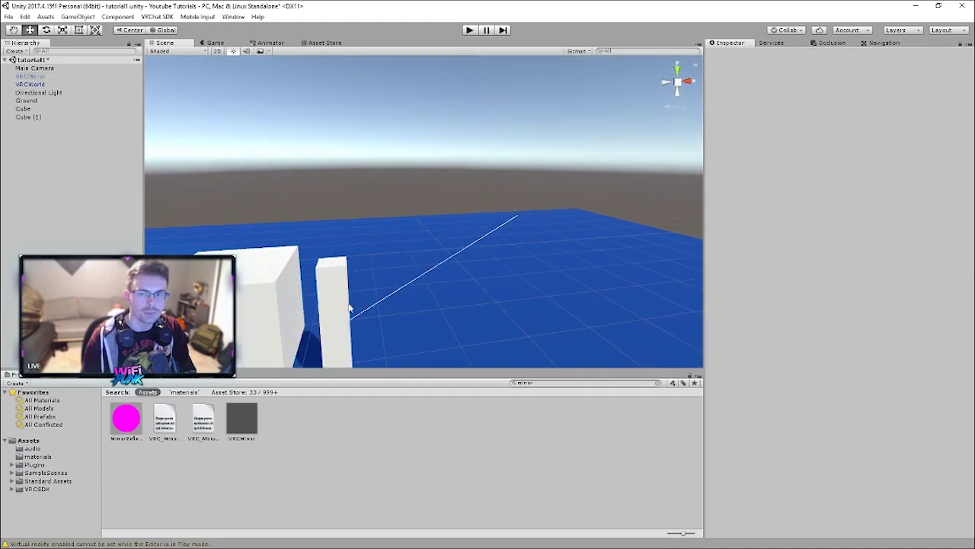
Clear the project search, open the audio folder in Assets, and select the 2d_background_audio prefab.
right_drag(446, 272, 503, 308)
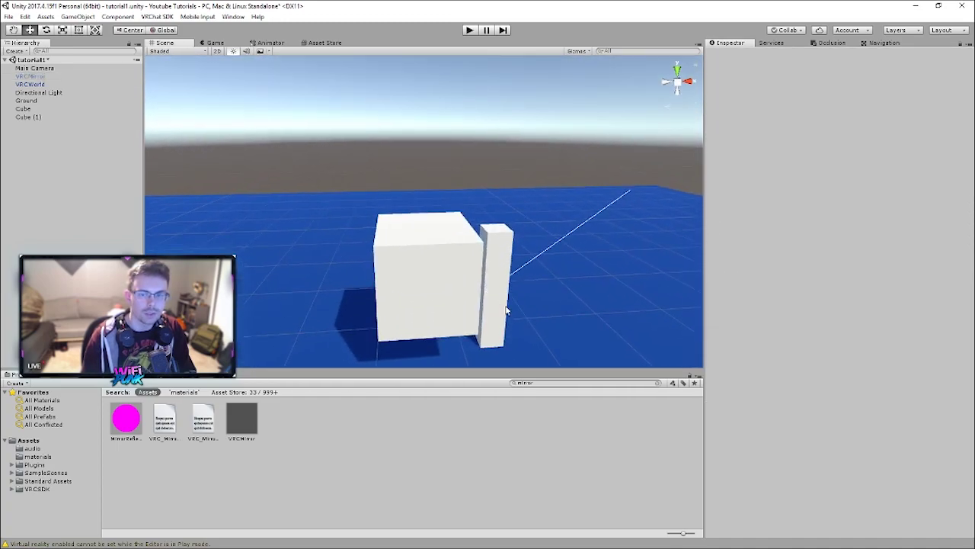
right_drag(598, 209, 480, 291)
click(454, 260)
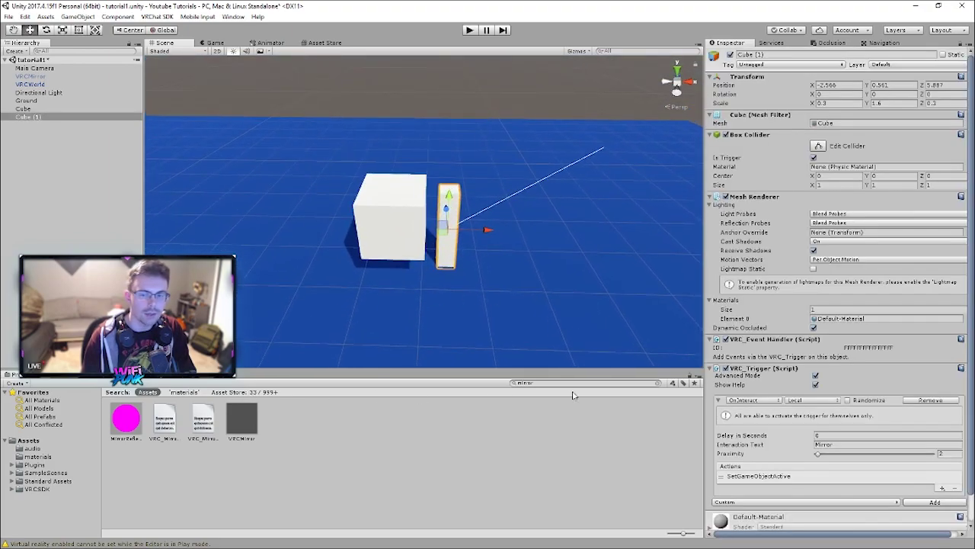
click(657, 383)
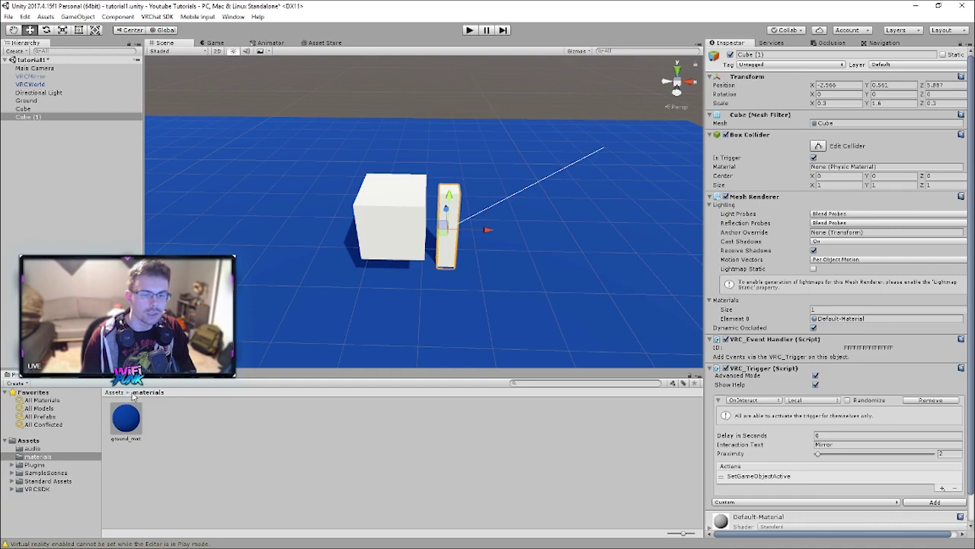
click(120, 393)
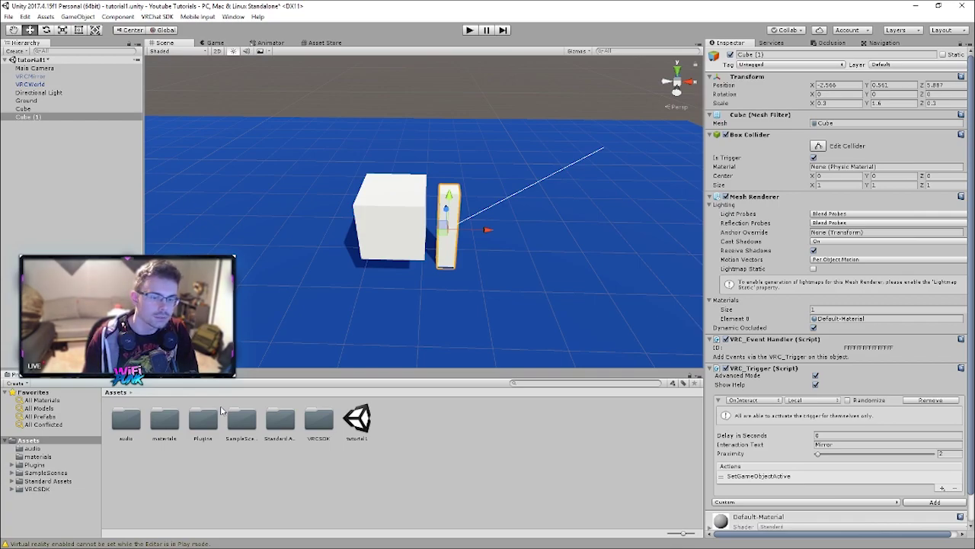
click(130, 429)
double_click(130, 426)
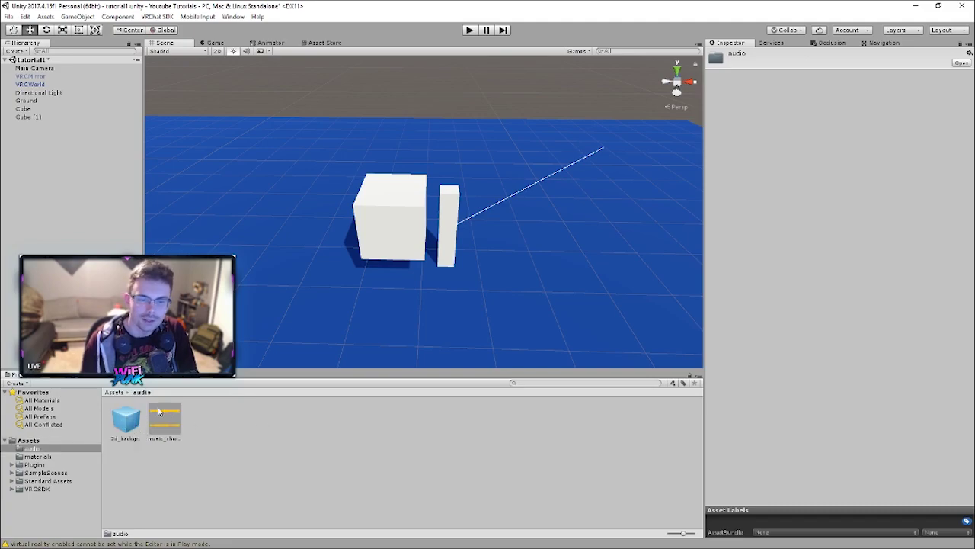
click(127, 421)
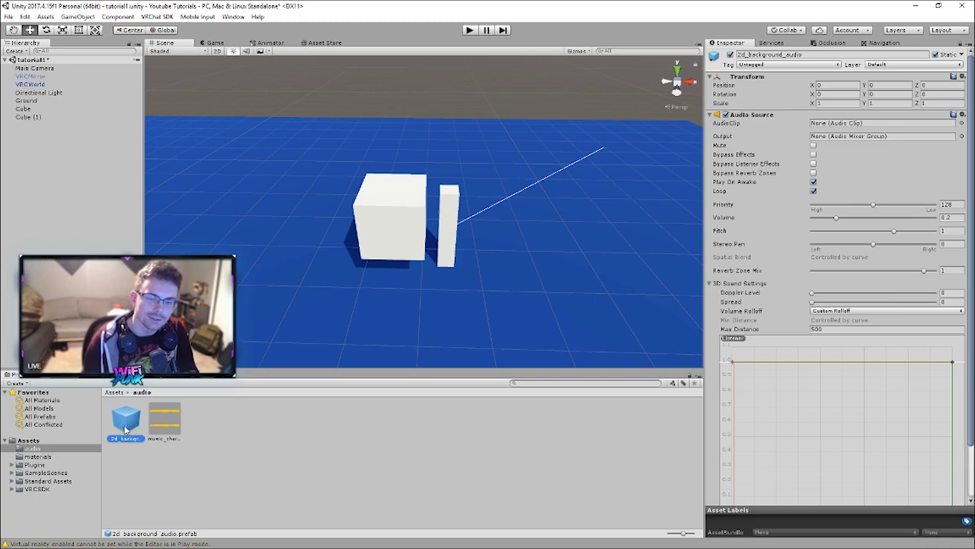
alt+drag(336, 343, 272, 339)
alt+drag(279, 257, 254, 243)
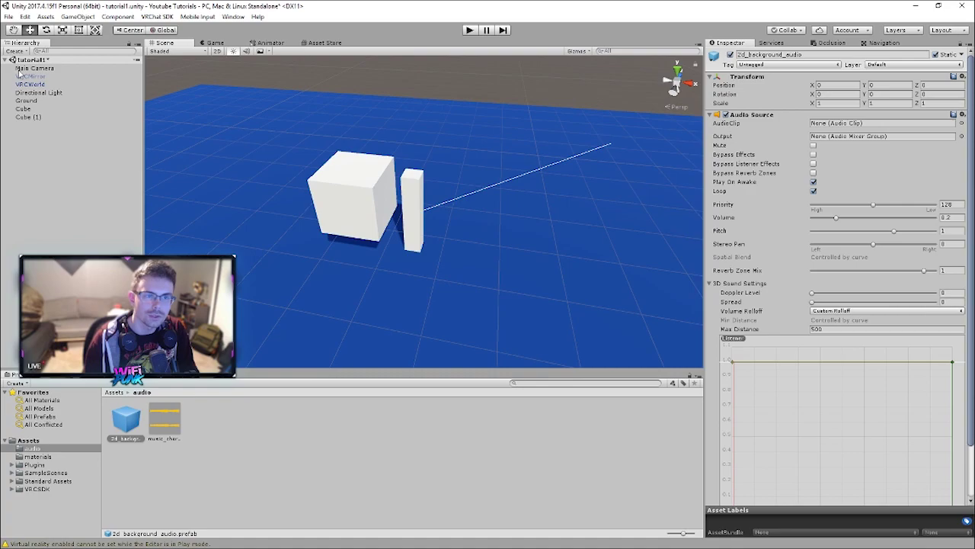
right_click(56, 62)
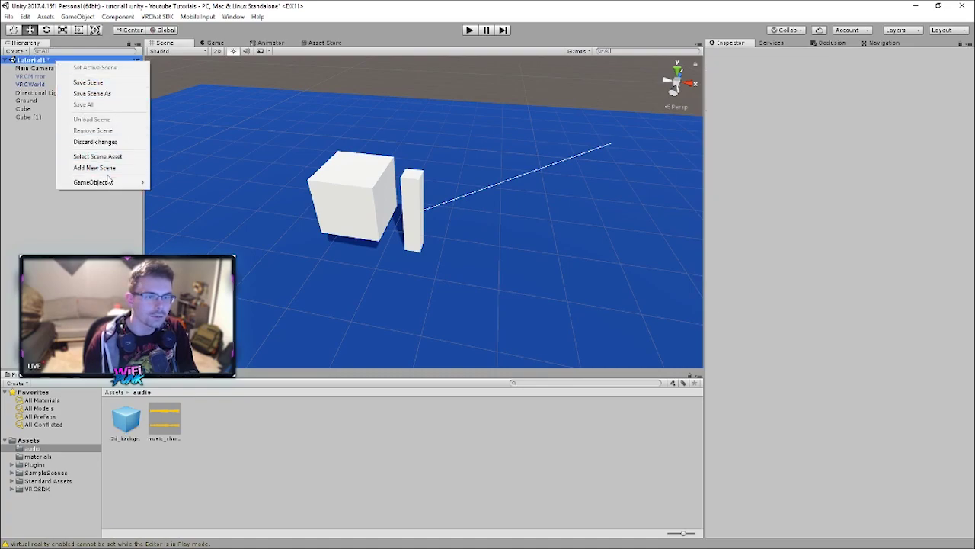
right_click(47, 63)
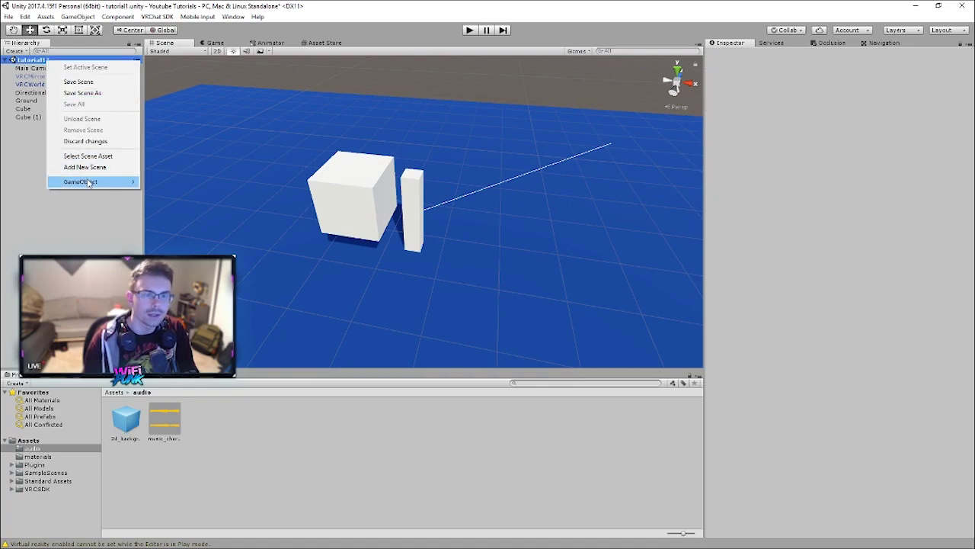
mouse_move(96, 185)
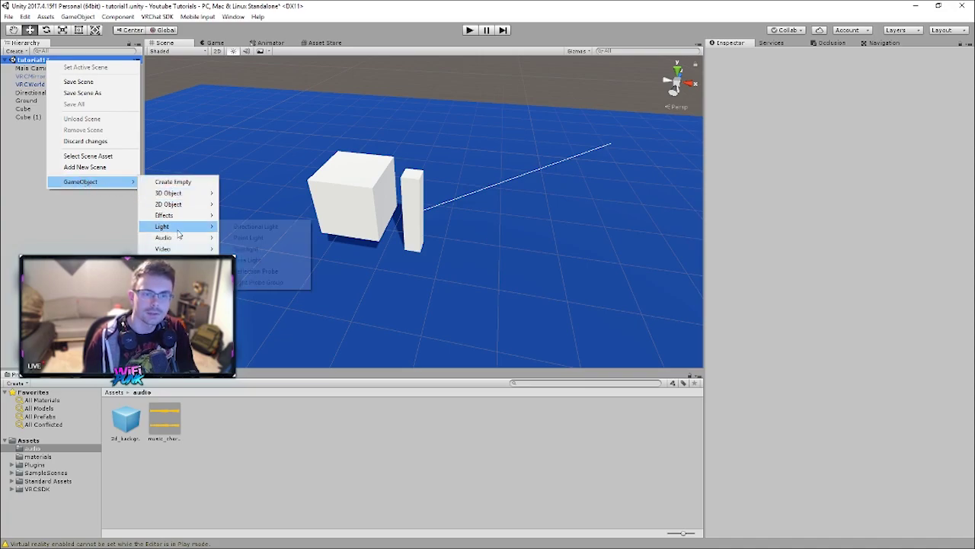
mouse_move(217, 242)
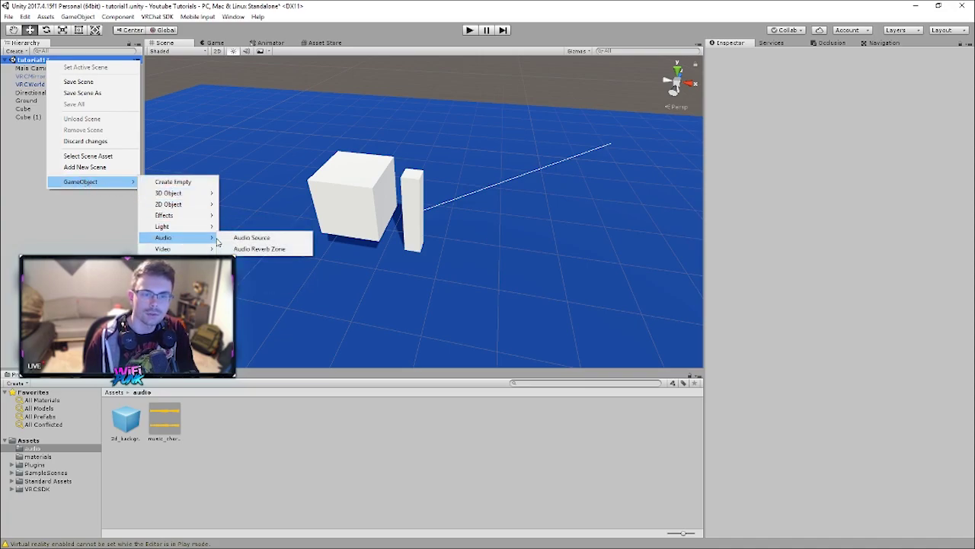
click(267, 240)
drag(440, 213, 424, 139)
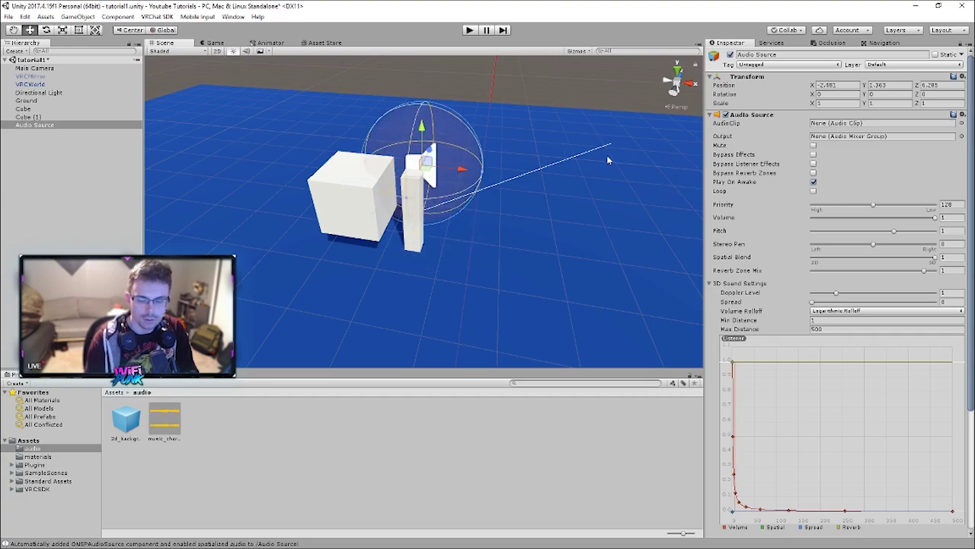
key(Delete)
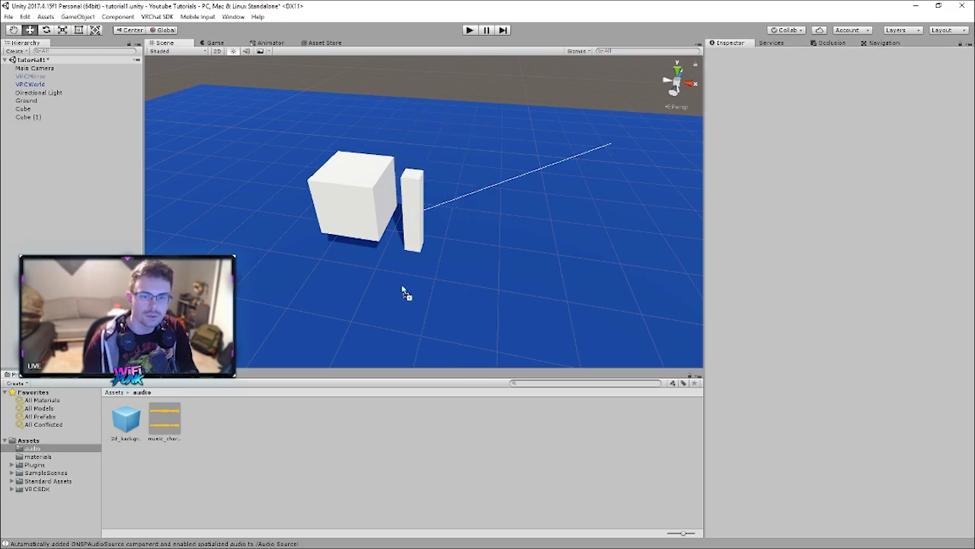
Place the 2d_background_audio prefab in the scene on top of the white cube, at about X -3.437, Y 1.559, Z 5.852.
key(ctrl+z)
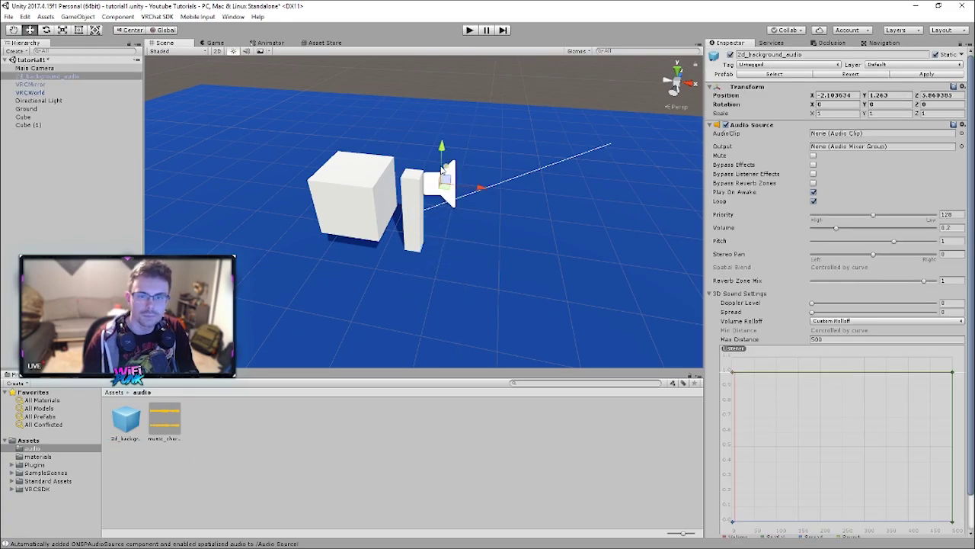
drag(442, 171, 355, 135)
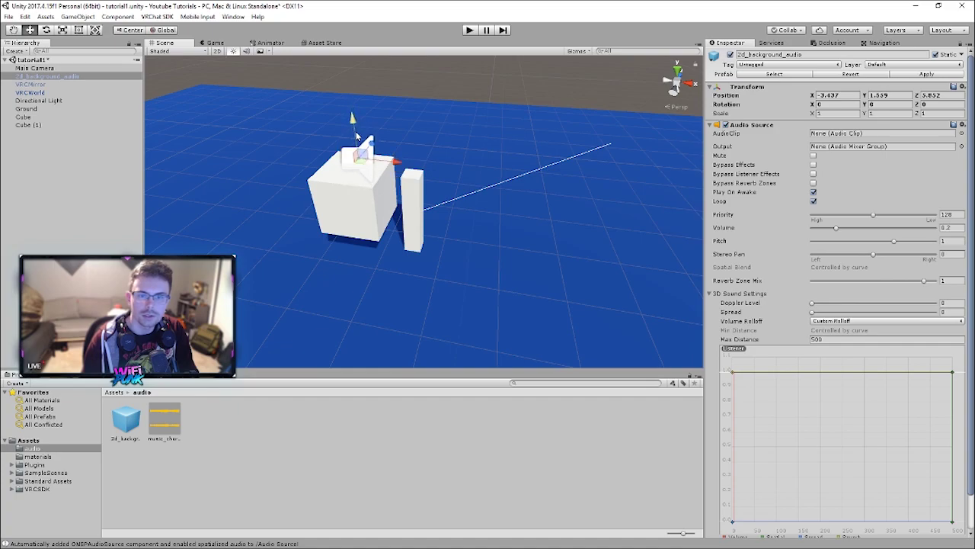
key(f)
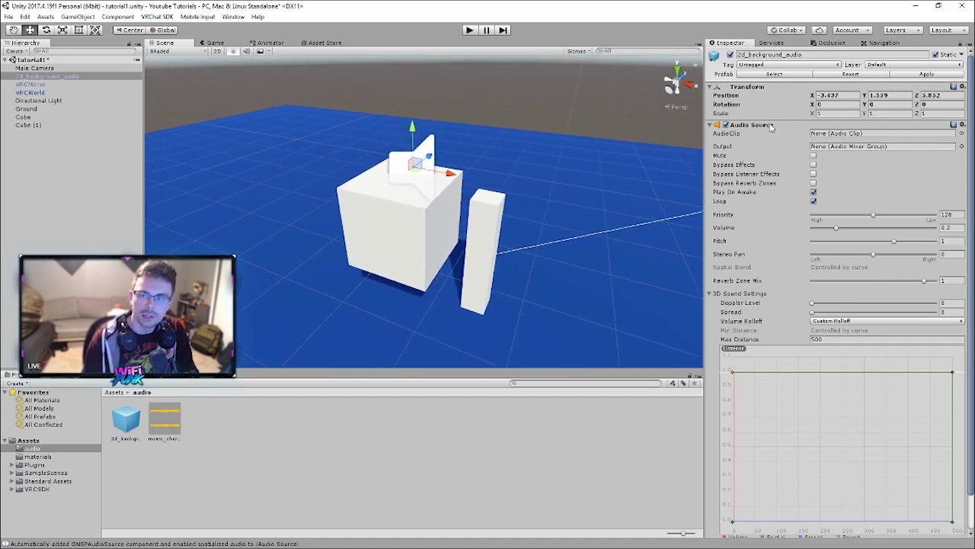
Assign music_chordmorph as the AudioClip of the 2d_background_audio object's Audio Source.
drag(156, 435, 835, 135)
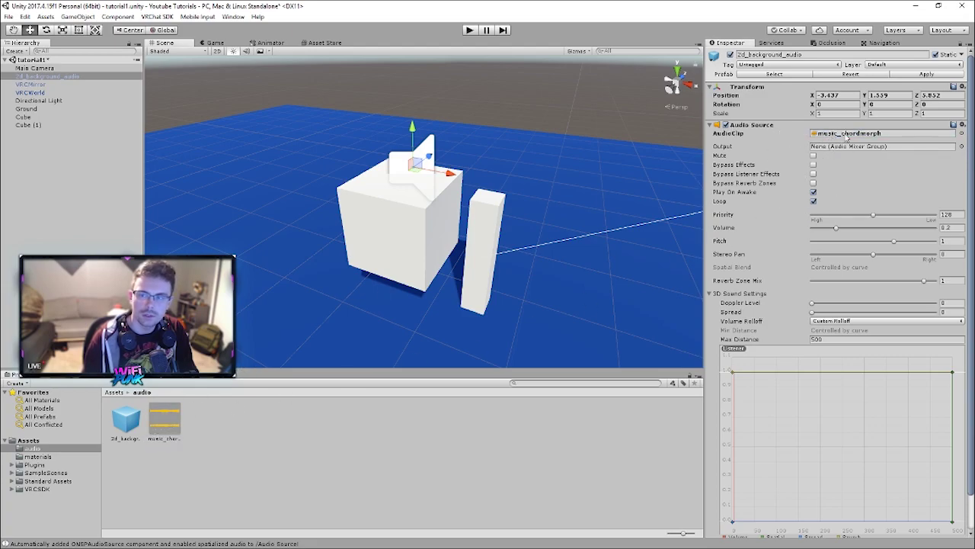
click(961, 133)
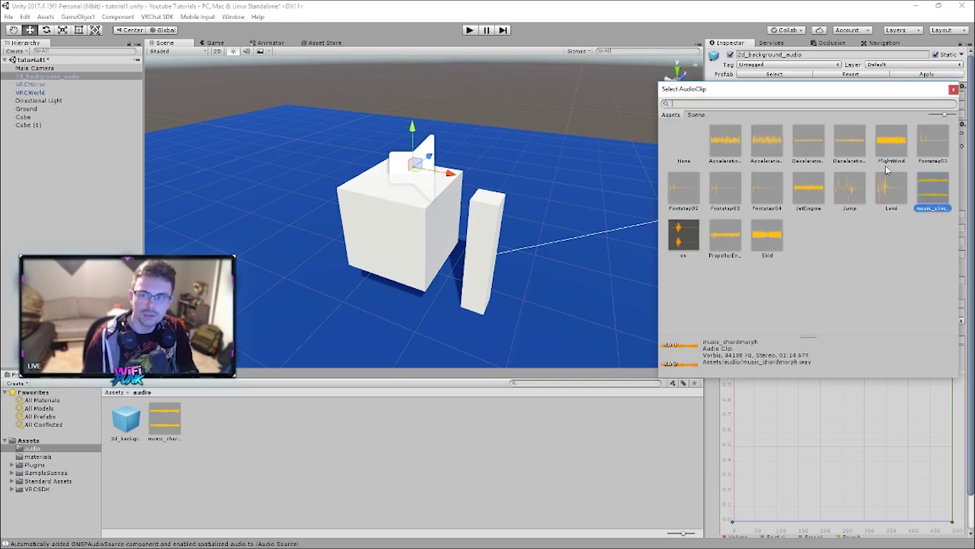
click(954, 89)
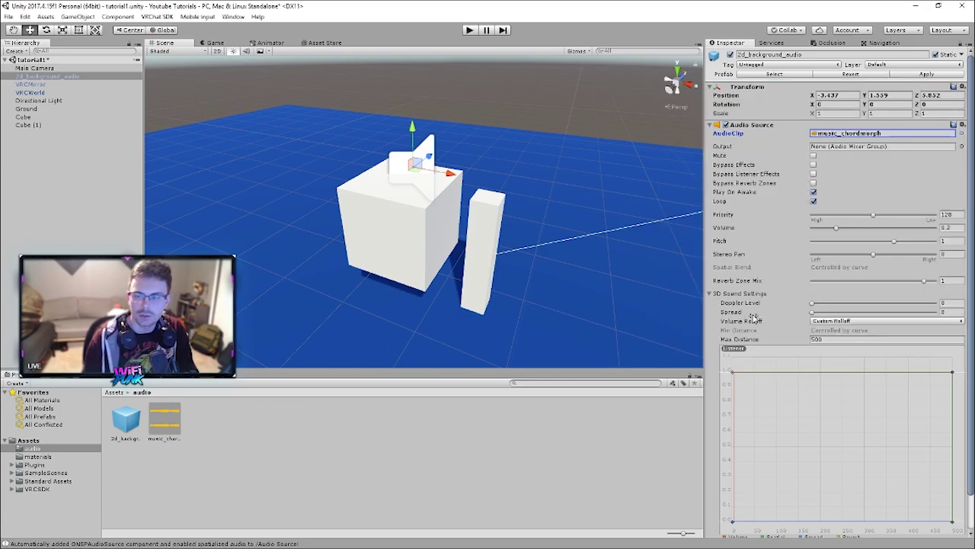
Set the Max Distance of the background audio's 3D sound settings to 50.
scroll(778, 388, down, 2)
scroll(545, 243, down, 5)
alt+drag(535, 263, 436, 265)
scroll(435, 265, up, 5)
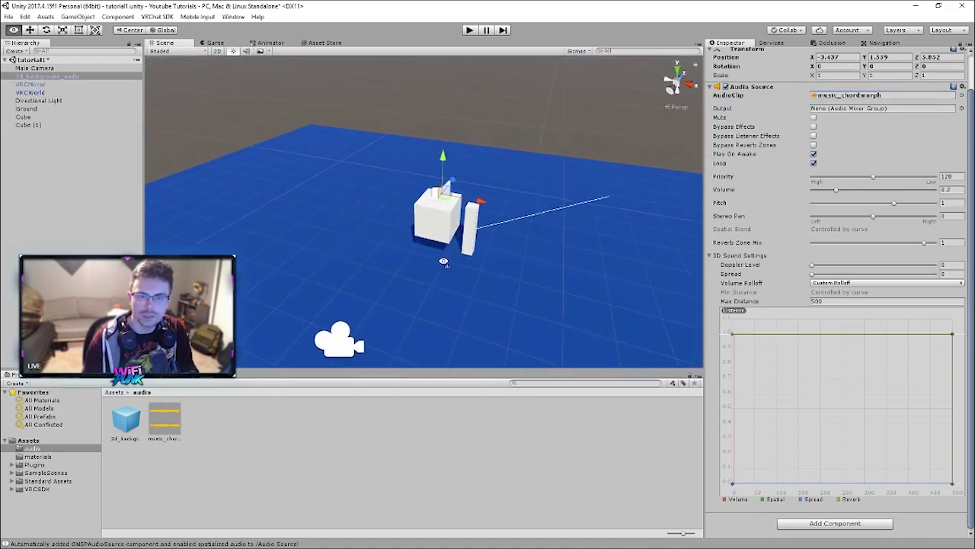
click(821, 302)
text(50)
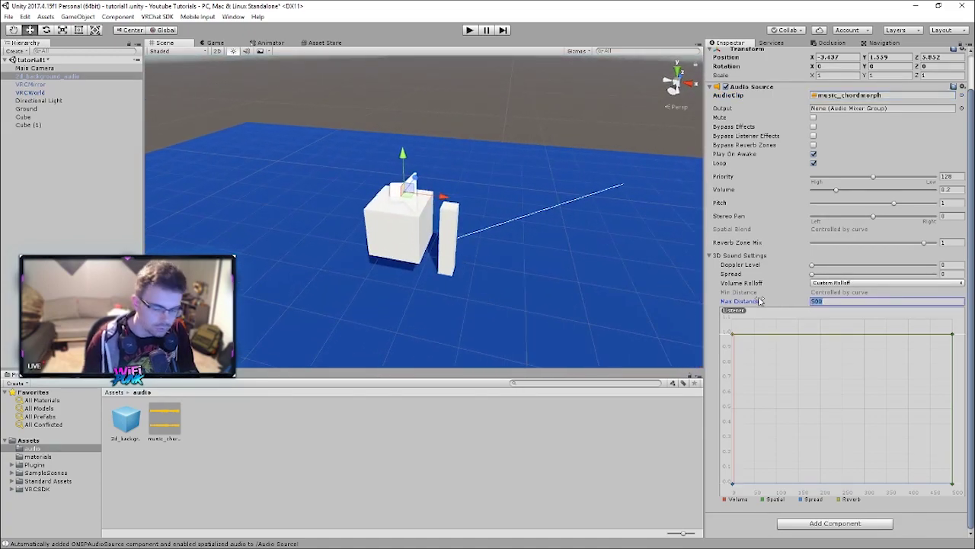
Shift the background audio object slightly along the X axis to about X -3.508.
alt+drag(620, 275, 427, 192)
scroll(785, 111, up, 2)
scroll(427, 305, up, 3)
drag(412, 207, 404, 207)
alt+drag(444, 232, 445, 246)
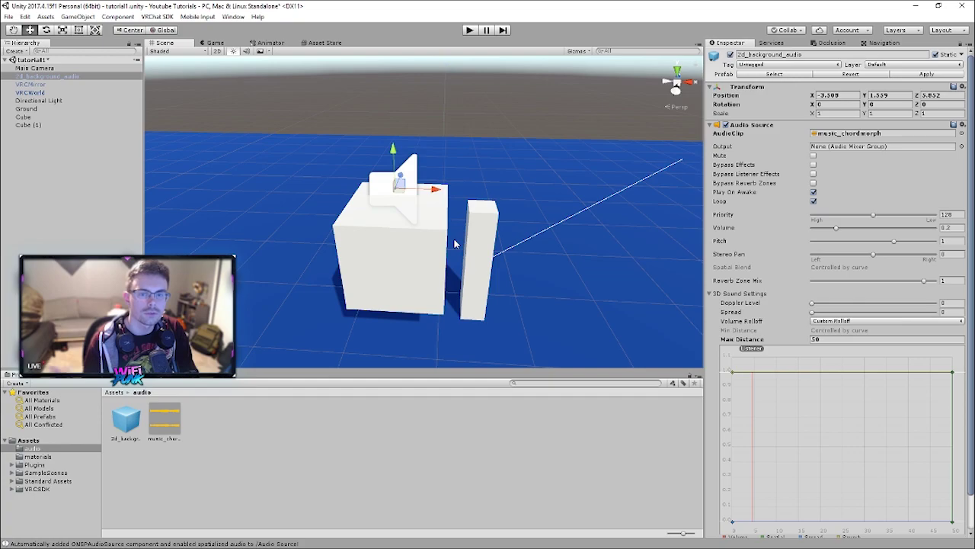
Rename the mirror toggle pillar, Cube (1), as trigger_mirror.
click(484, 252)
alt+drag(503, 265, 511, 283)
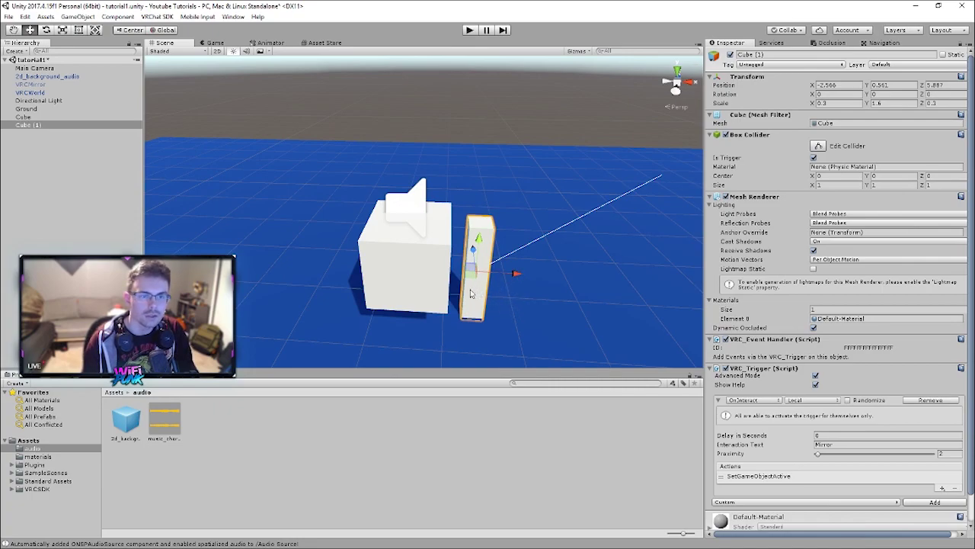
click(36, 127)
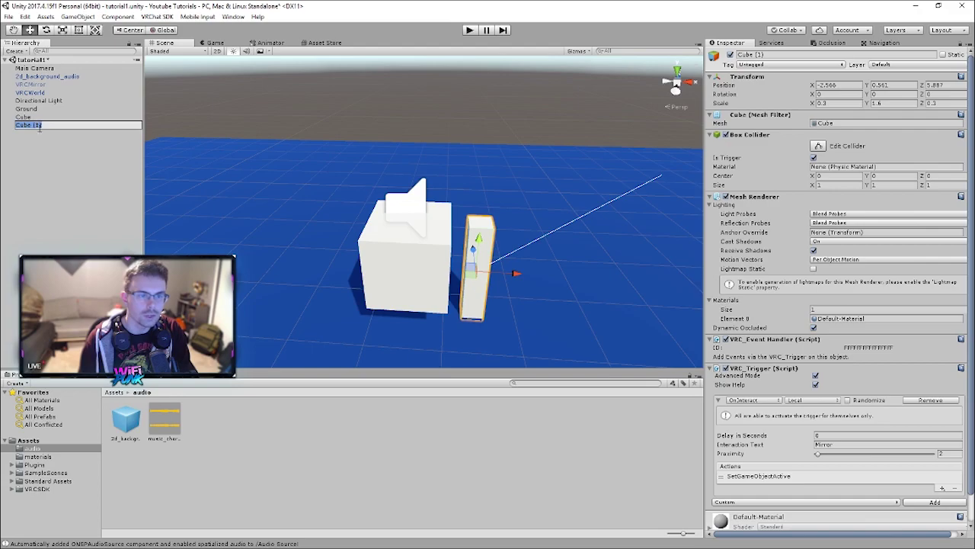
text(trigger)
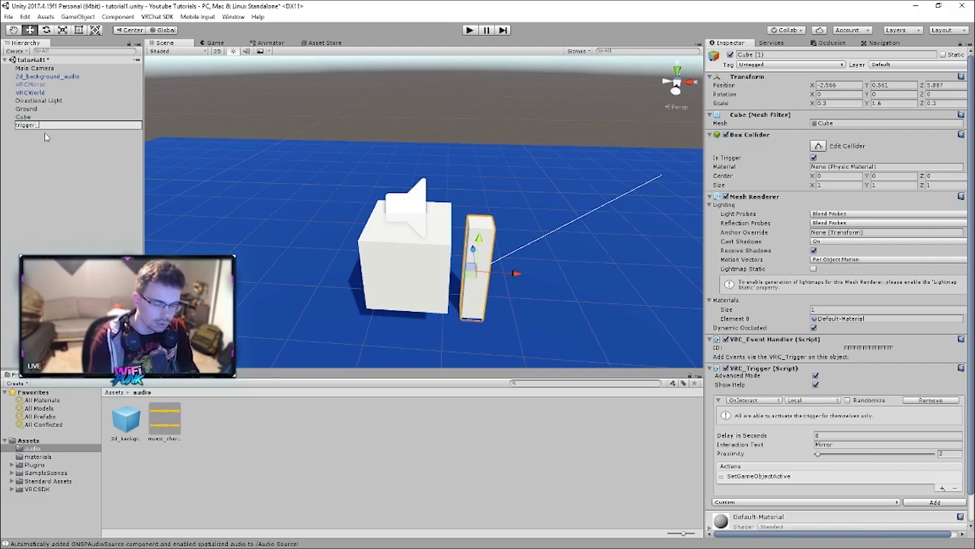
text(_mirror)
key(Return)
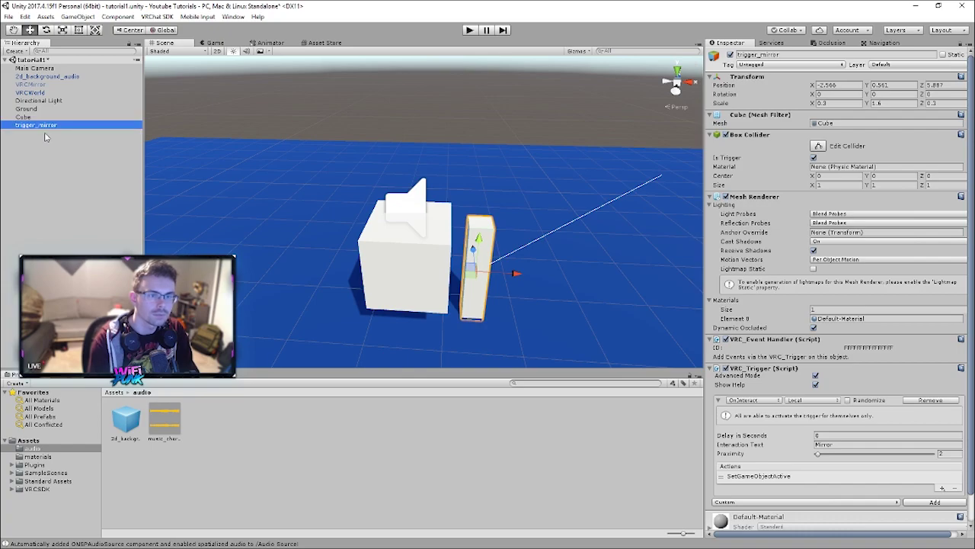
Duplicate the trigger_mirror pillar and move the copy along the X axis to the cube's opposite side, at about X -4.452.
alt+drag(562, 191, 507, 211)
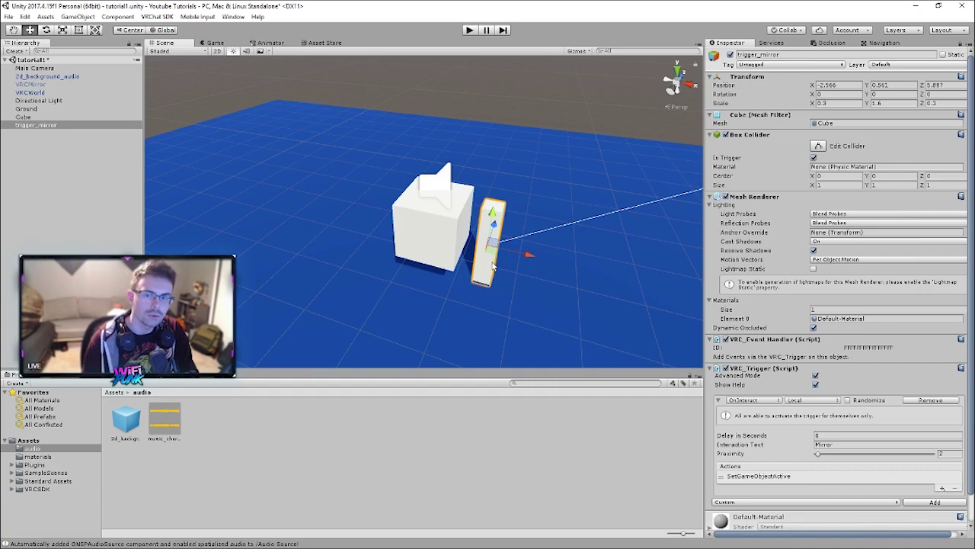
key(ctrl+d)
drag(527, 255, 439, 246)
Rename the duplicated pillar as trigger_music.
click(61, 133)
click(48, 134)
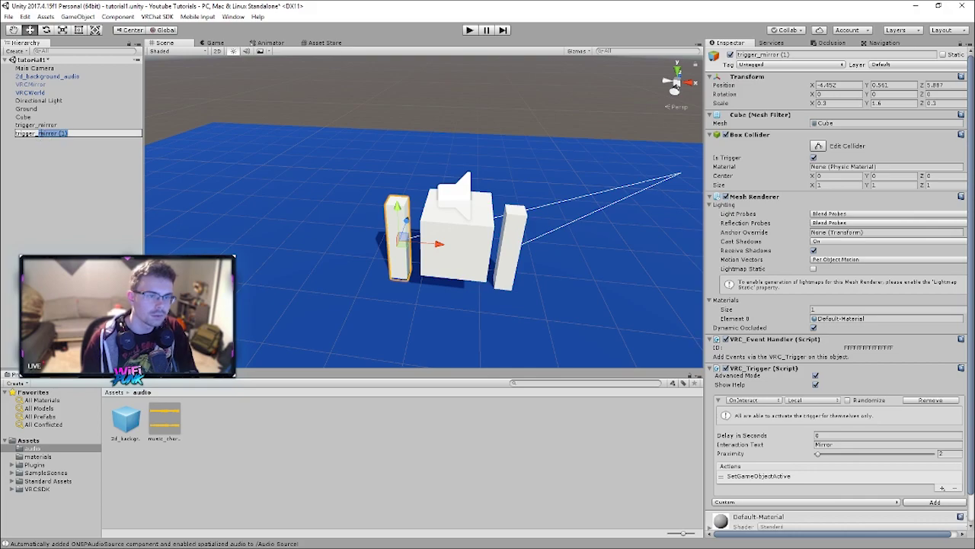
key(BackSpace)
text(music)
key(Return)
Set trigger_music's interaction text to "Music (toggle)" and make 2d_background_audio the receiver of its SetGameObjectActive action.
scroll(880, 394, down, 2)
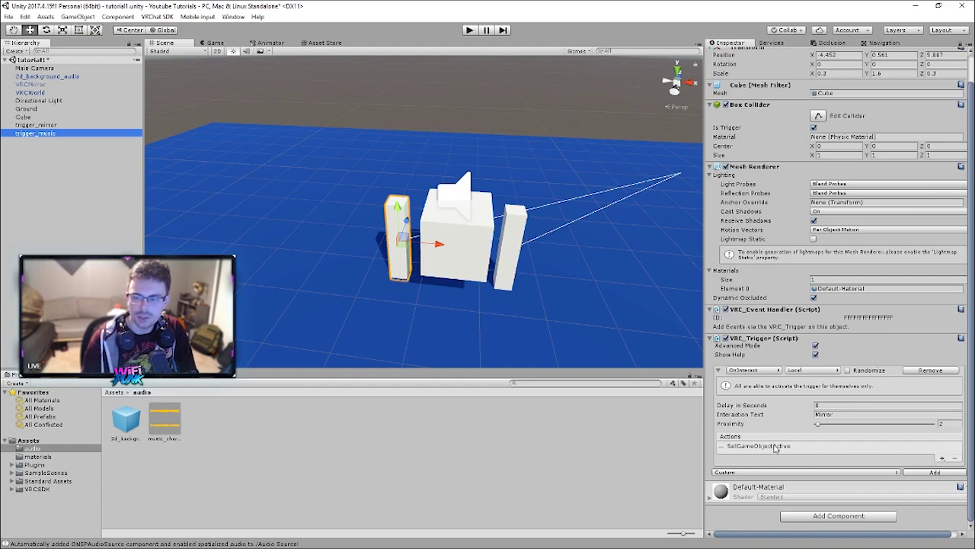
click(839, 414)
text(Musi)
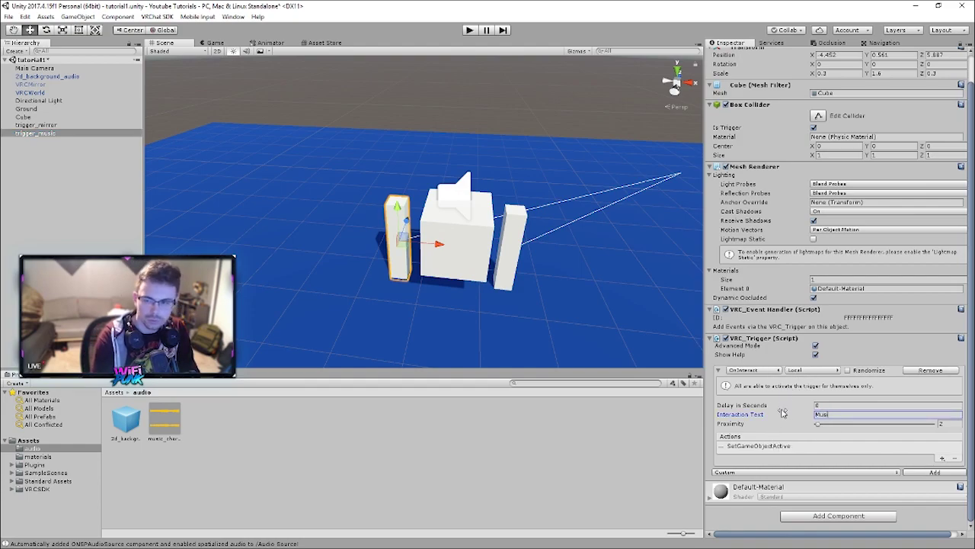
text(c)
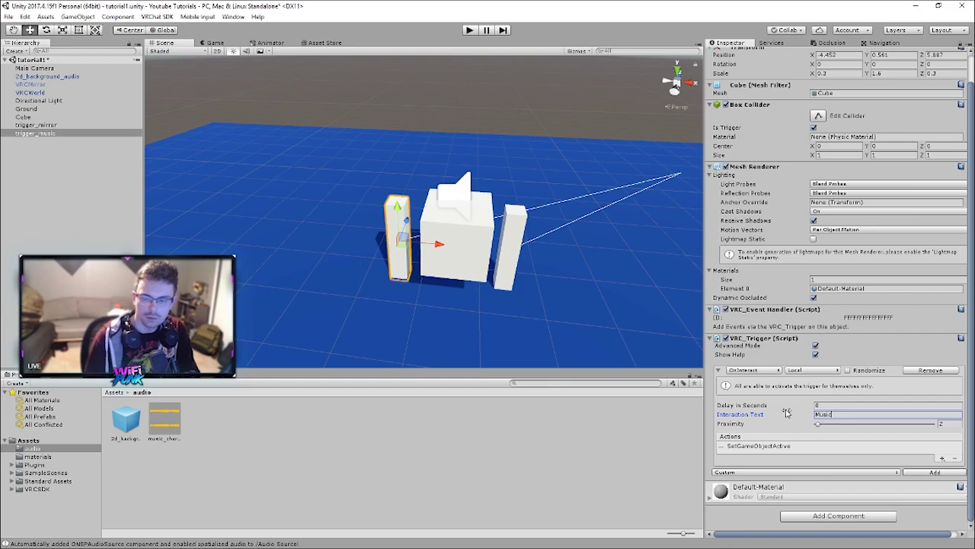
text( (toggle))
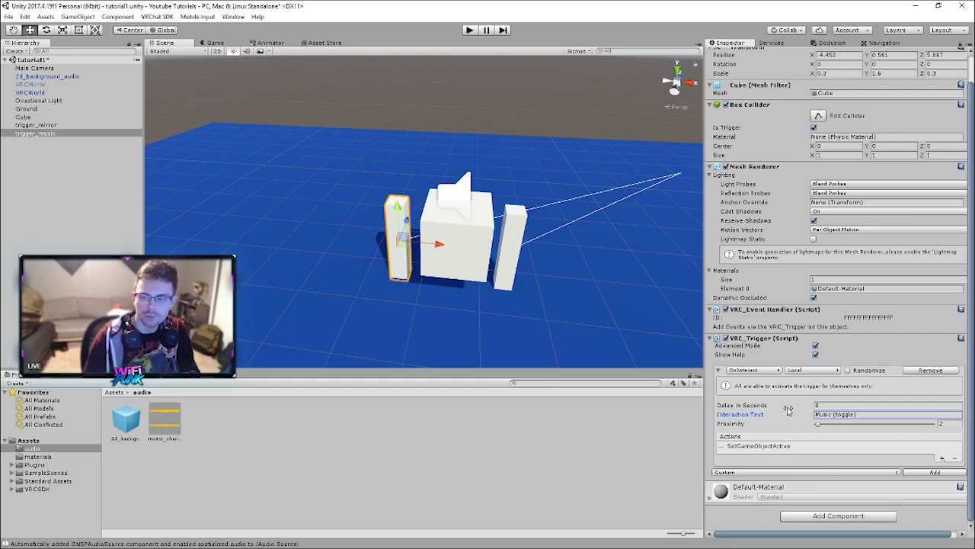
click(771, 448)
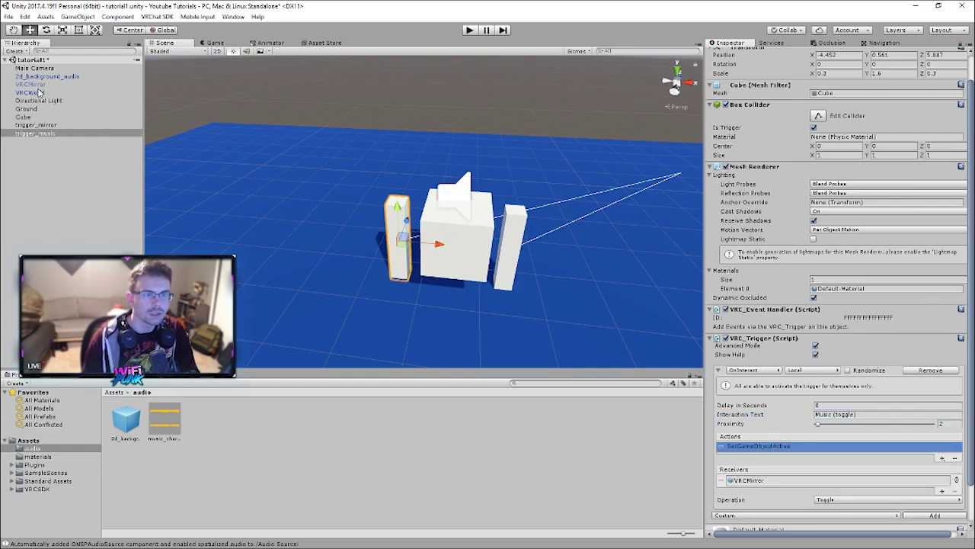
drag(46, 84, 761, 483)
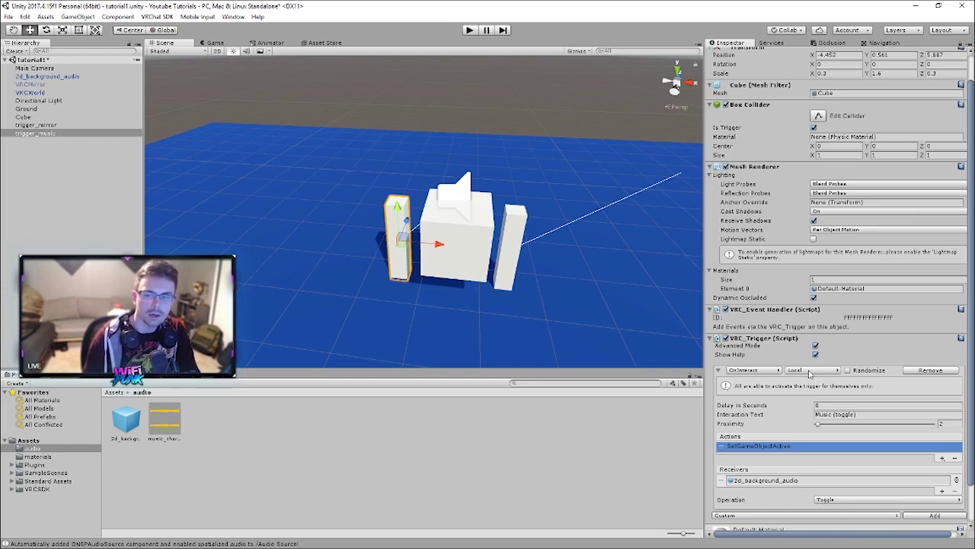
Search the project assets for "sky" to look over the skybox options, and clear the search.
alt+drag(480, 302, 301, 208)
alt+drag(212, 160, 397, 150)
click(591, 382)
text(sky)
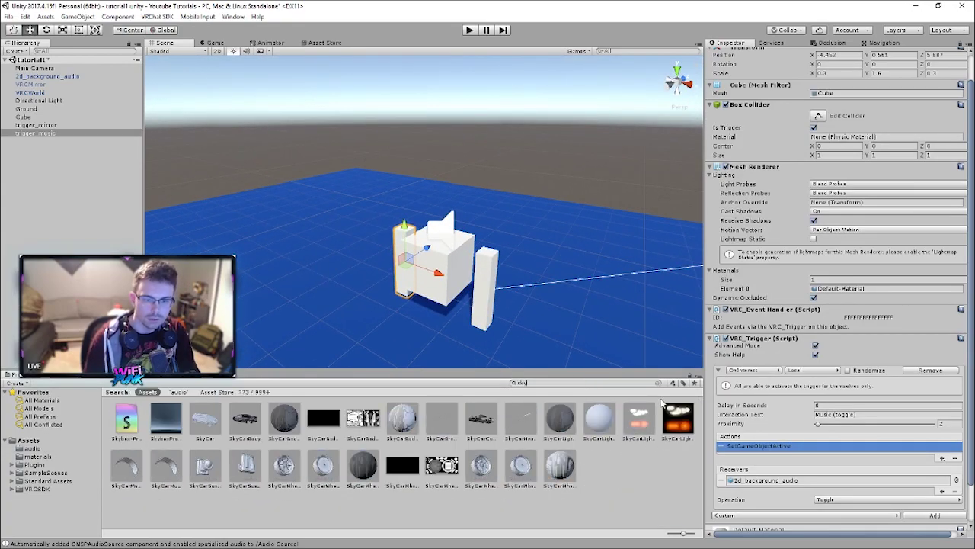
right_drag(358, 219, 346, 164)
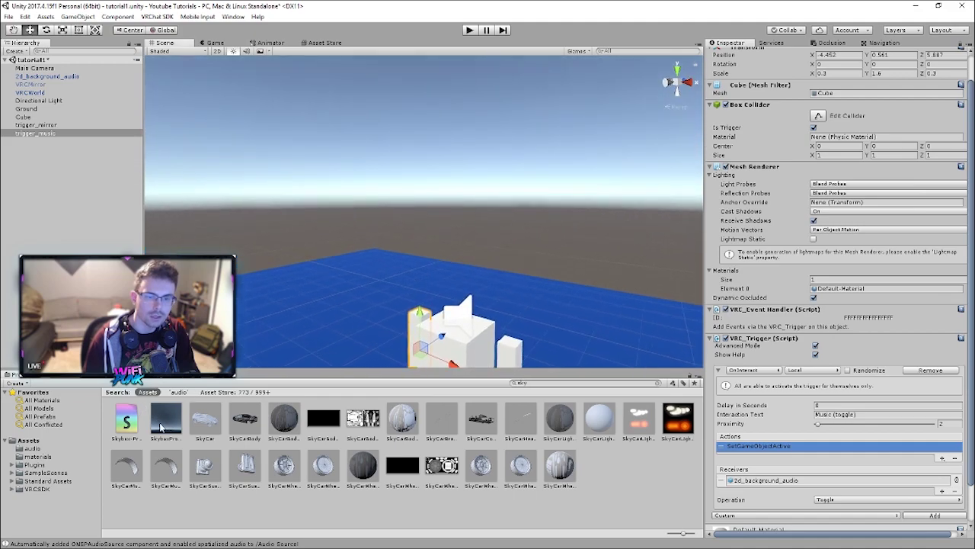
right_drag(457, 310, 447, 340)
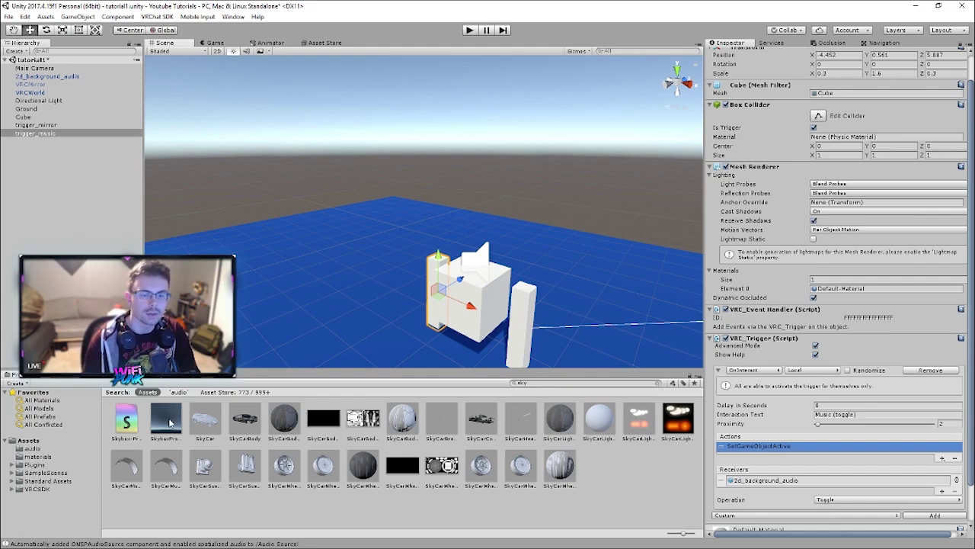
click(658, 383)
alt+drag(558, 249, 356, 272)
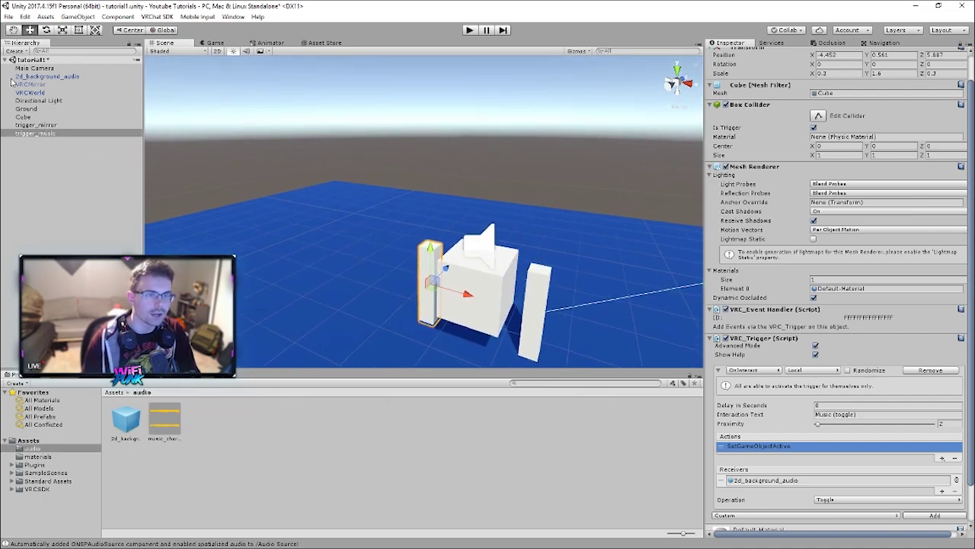
right_click(30, 62)
mouse_move(72, 183)
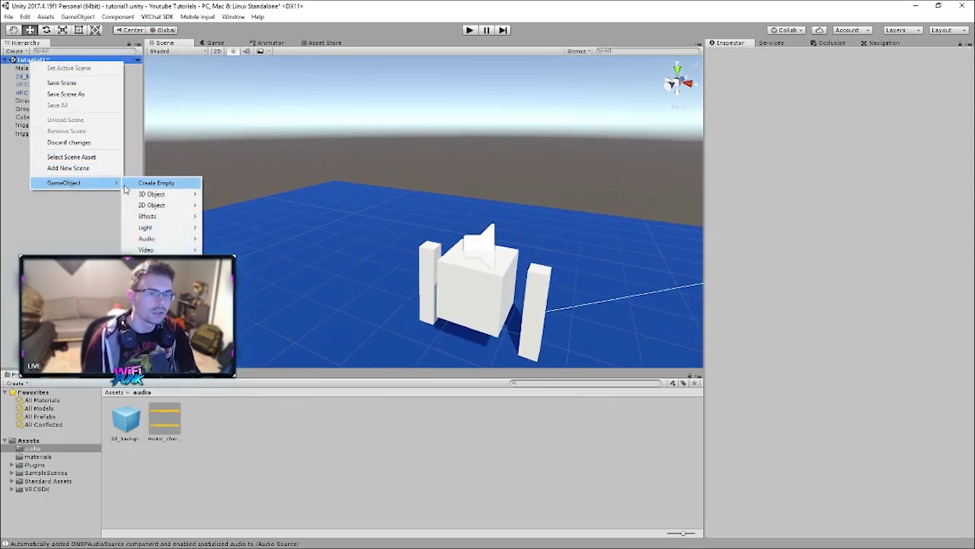
click(39, 241)
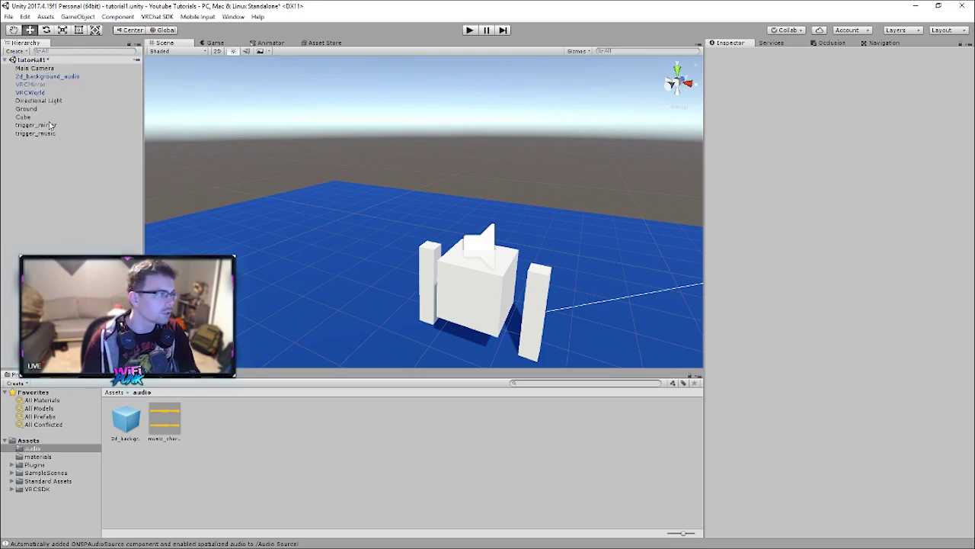
Create an empty GameObject in the tutorial1 scene and name it Environment.
right_click(39, 64)
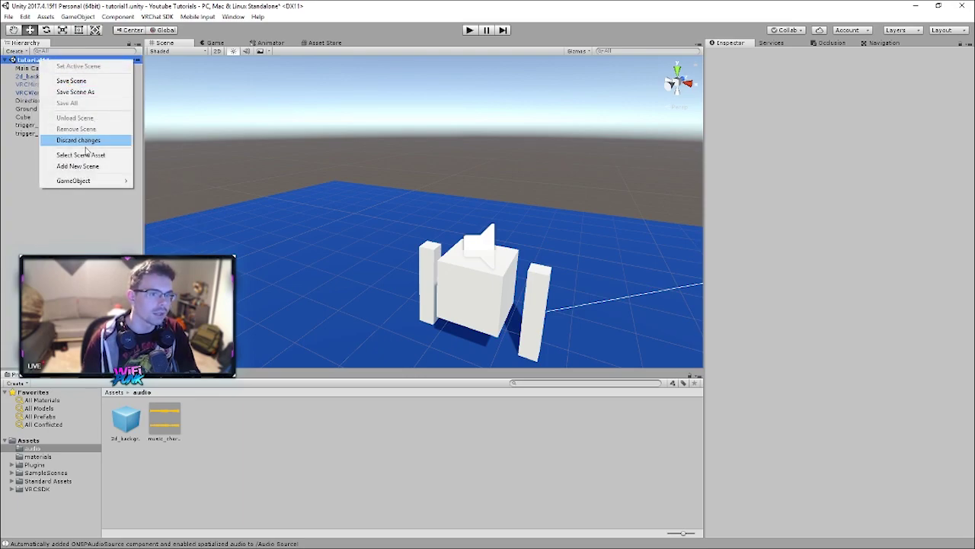
mouse_move(95, 186)
click(161, 181)
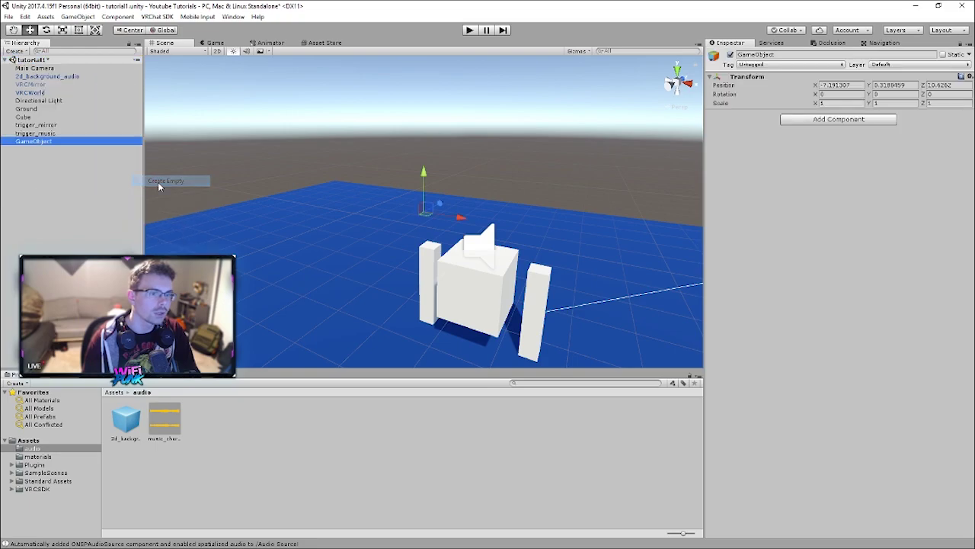
text(End)
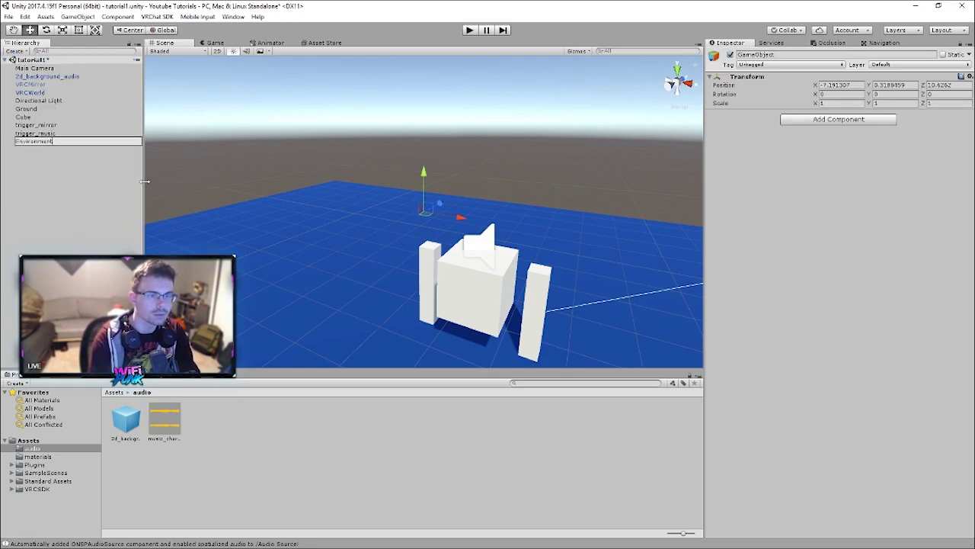
text(ironment)
key(Return)
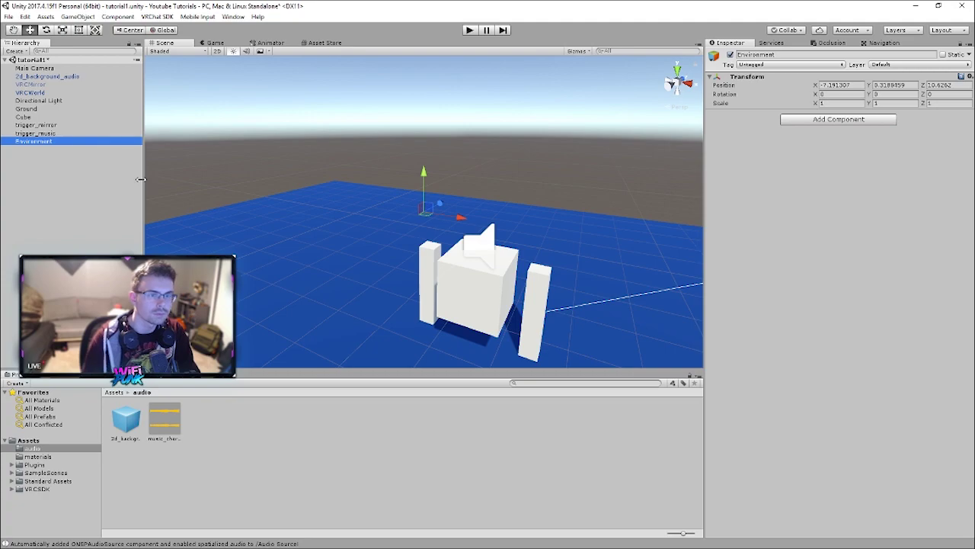
Parent Ground, trigger_mirror and trigger_music to the Environment object.
click(31, 92)
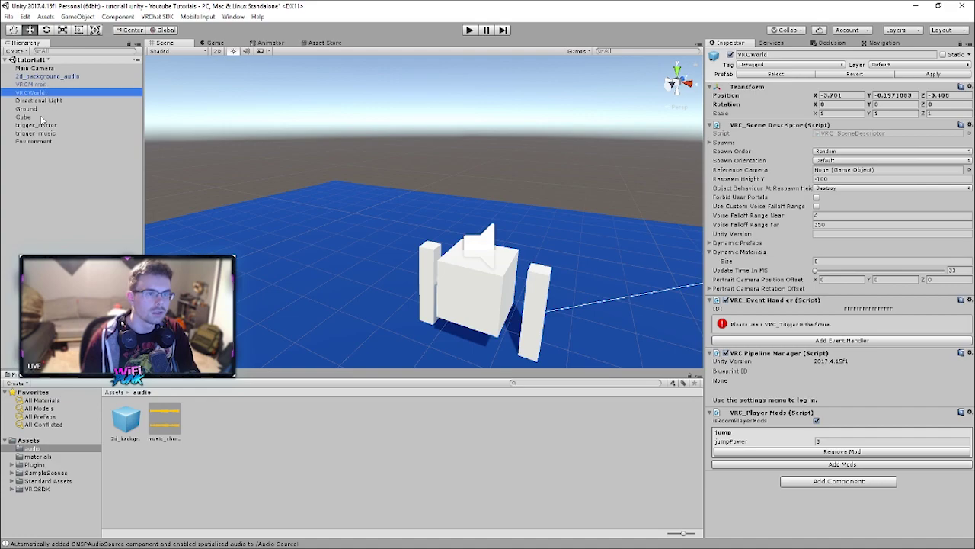
click(26, 109)
ctrl+click(43, 125)
ctrl+click(44, 133)
drag(43, 151, 41, 143)
Make VRCMirror a child of the Environment object as well.
click(32, 109)
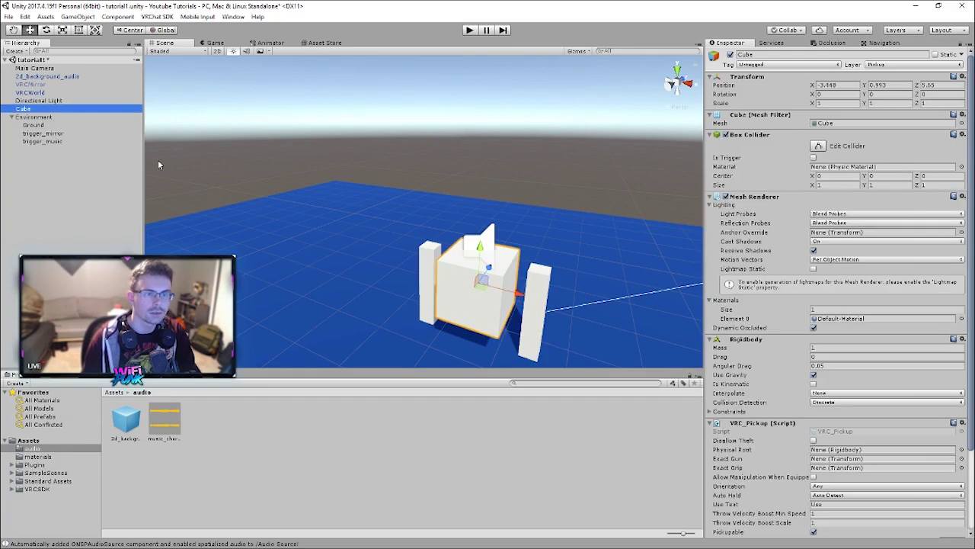
key(f)
click(47, 133)
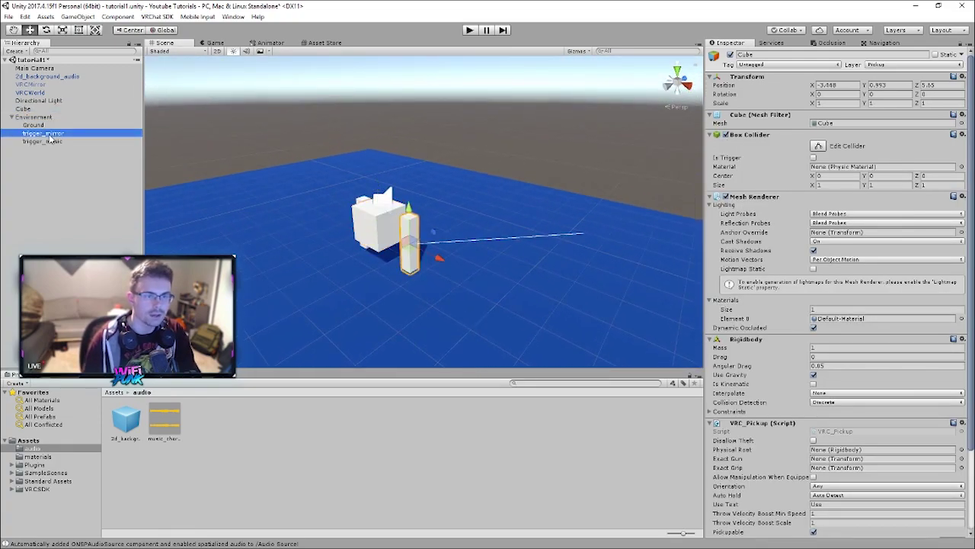
click(34, 117)
key(f)
mouse_move(385, 238)
mouse_down()
mouse_move(370, 254)
mouse_move(381, 236)
mouse_up()
alt+drag(327, 181, 415, 183)
drag(30, 84, 91, 113)
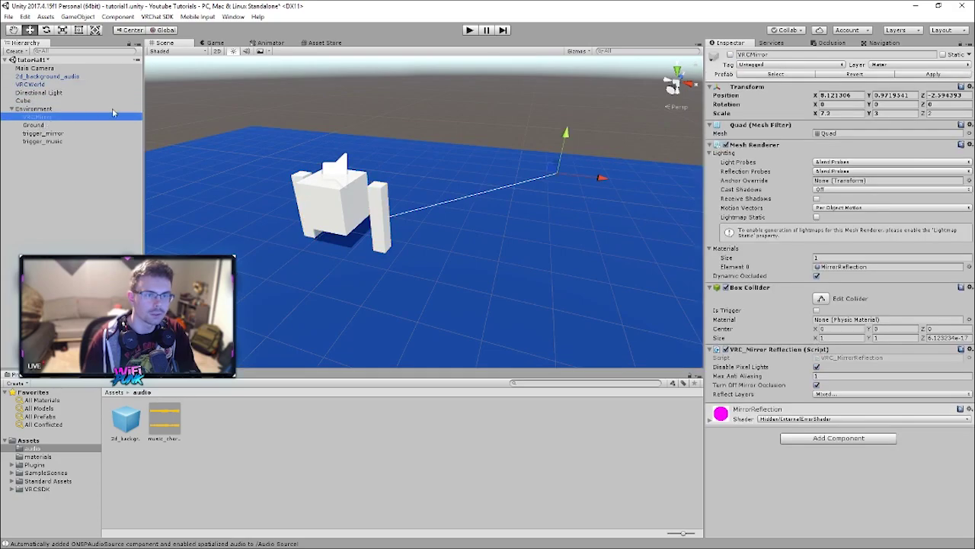
scroll(301, 122, up, 3)
click(300, 122)
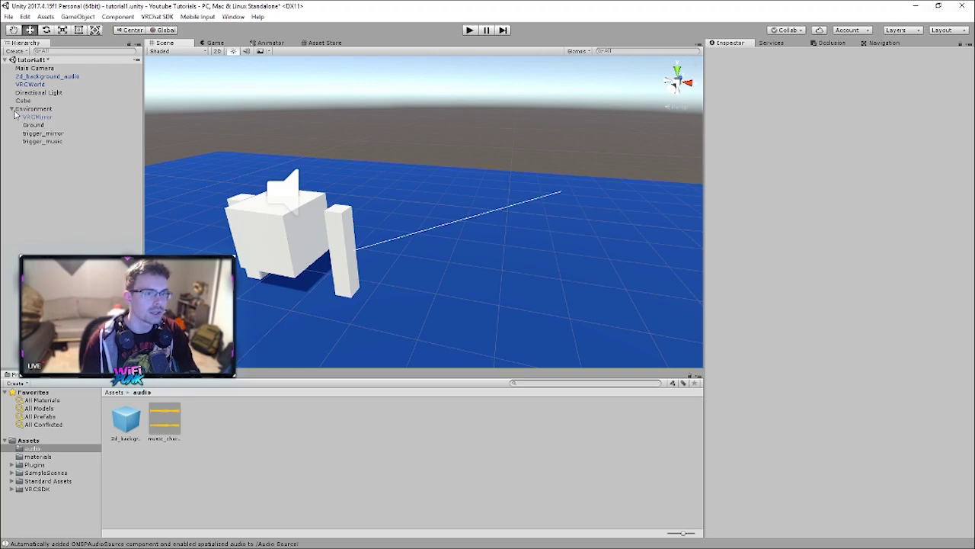
right_drag(289, 176, 308, 209)
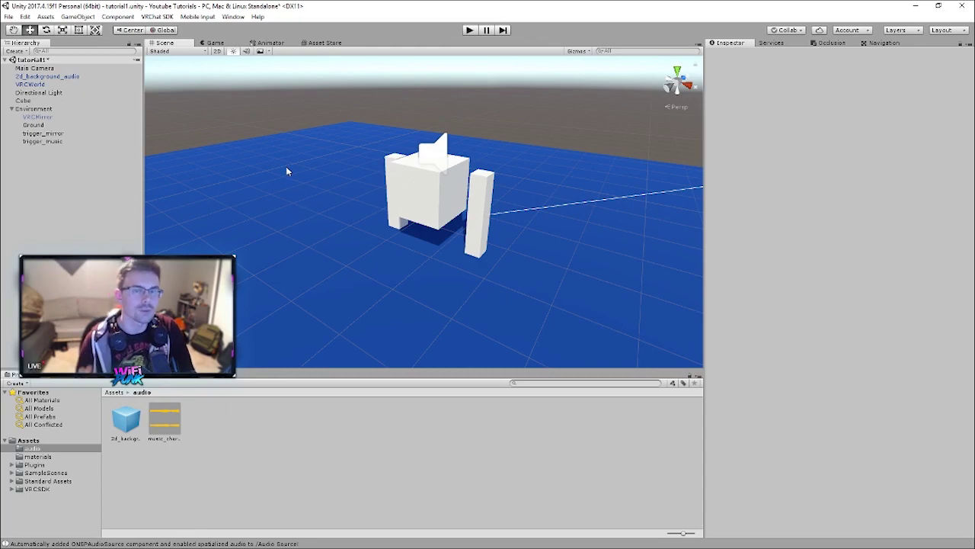
right_drag(286, 171, 312, 188)
click(196, 179)
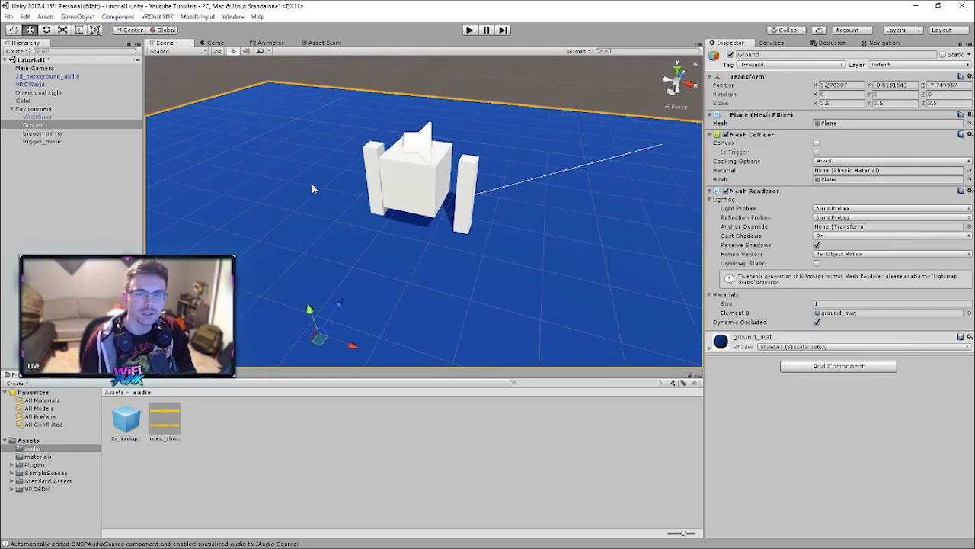
Mark the Environment object as static and apply the flag to all of its child objects.
click(49, 108)
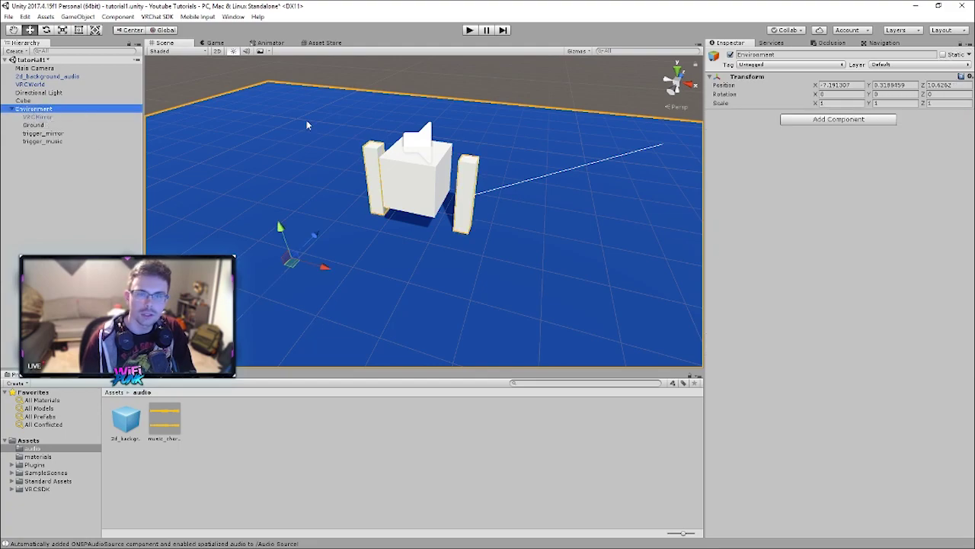
click(943, 54)
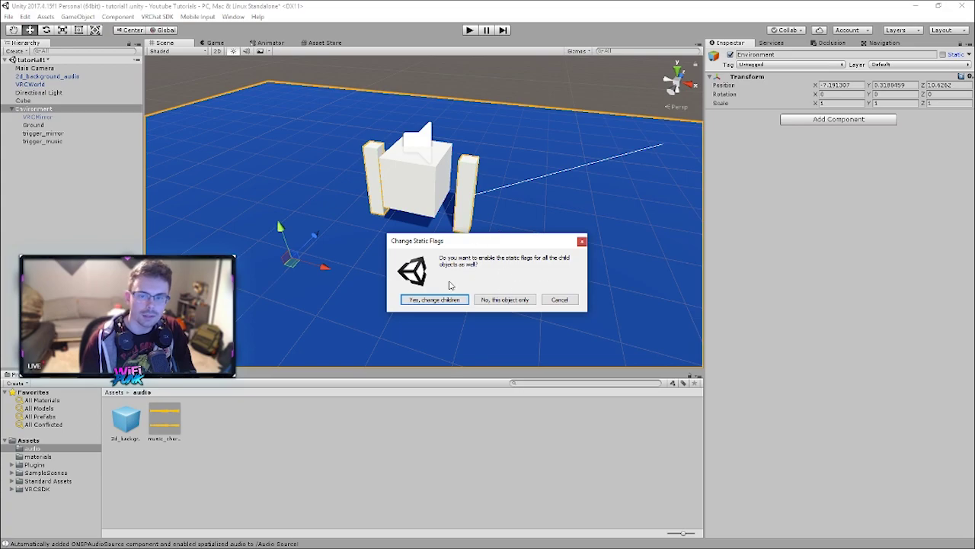
click(431, 300)
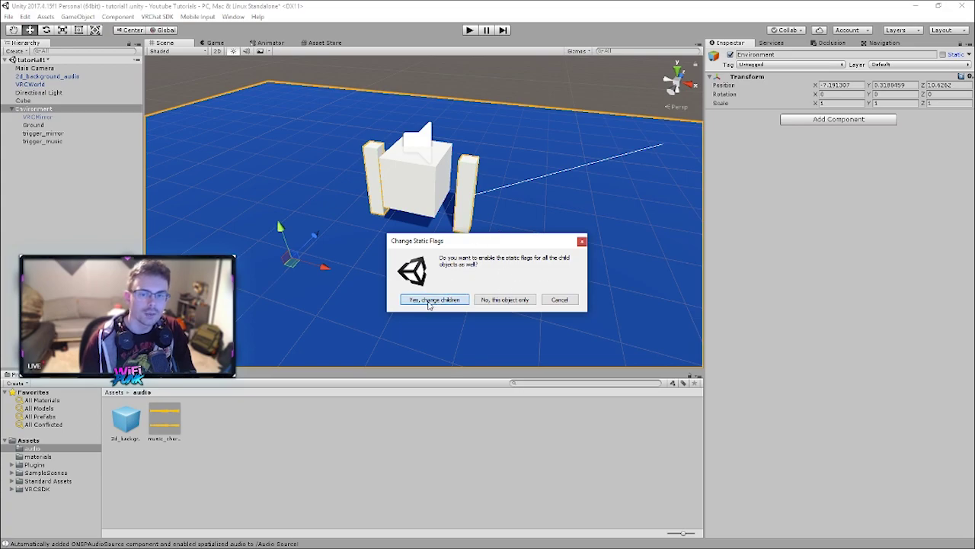
Check the static flag on VRCMirror, Ground, trigger_mirror, trigger_music and their Environment parent.
click(39, 116)
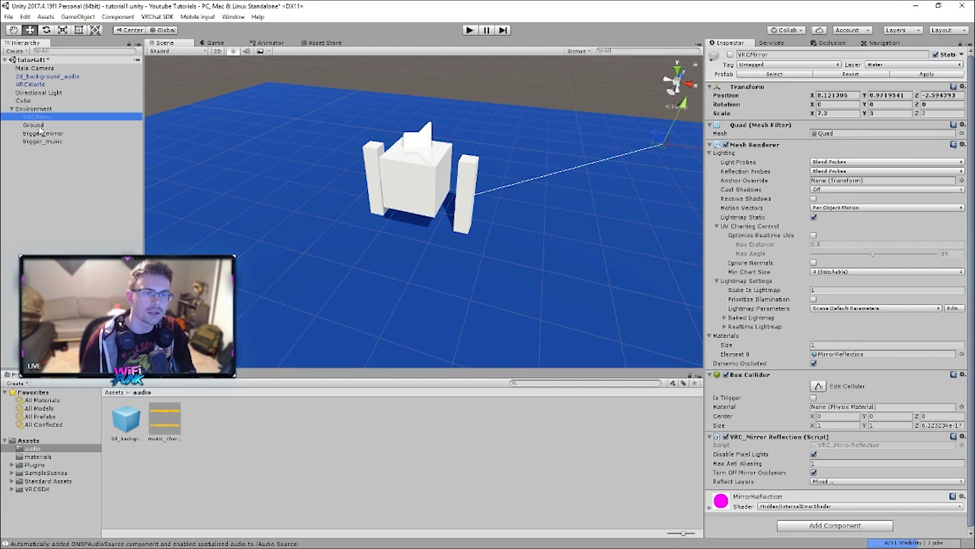
click(38, 125)
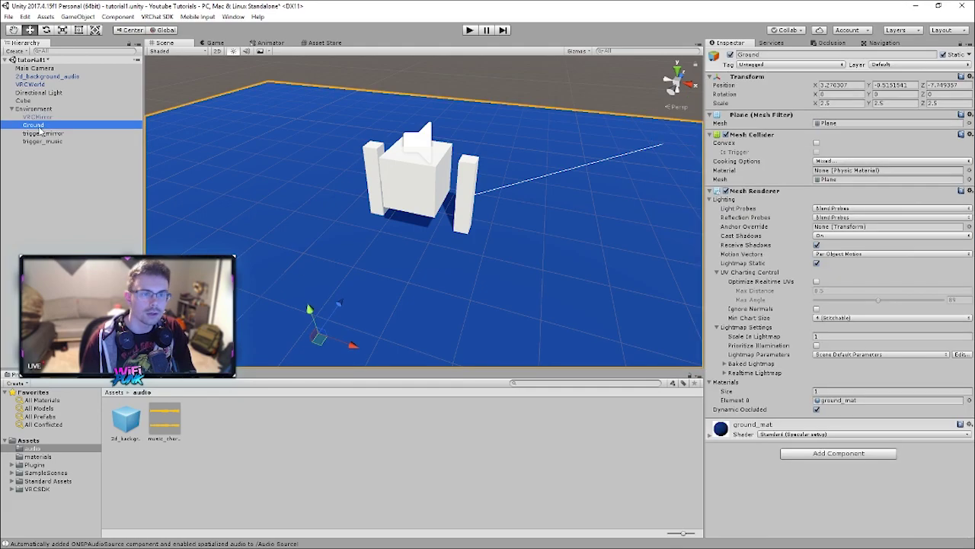
click(44, 135)
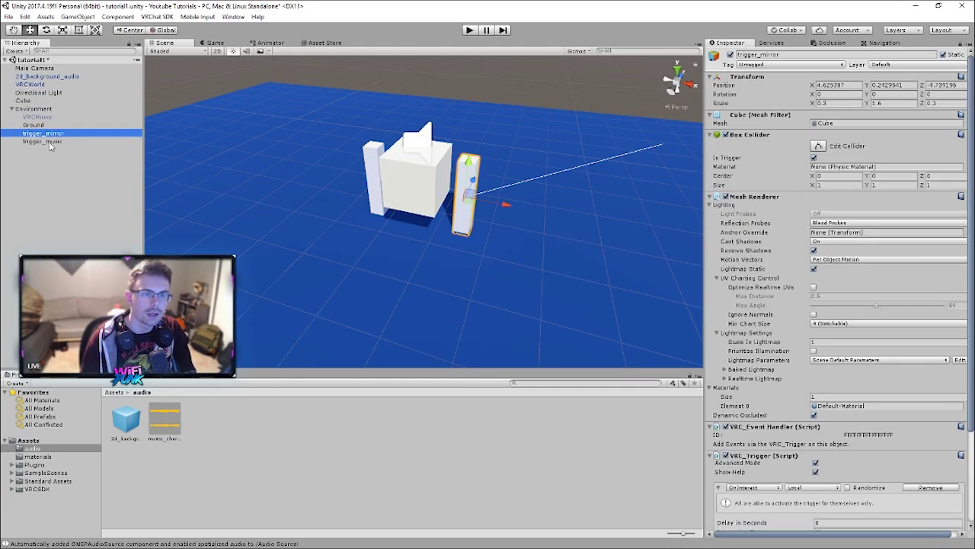
click(44, 141)
click(34, 109)
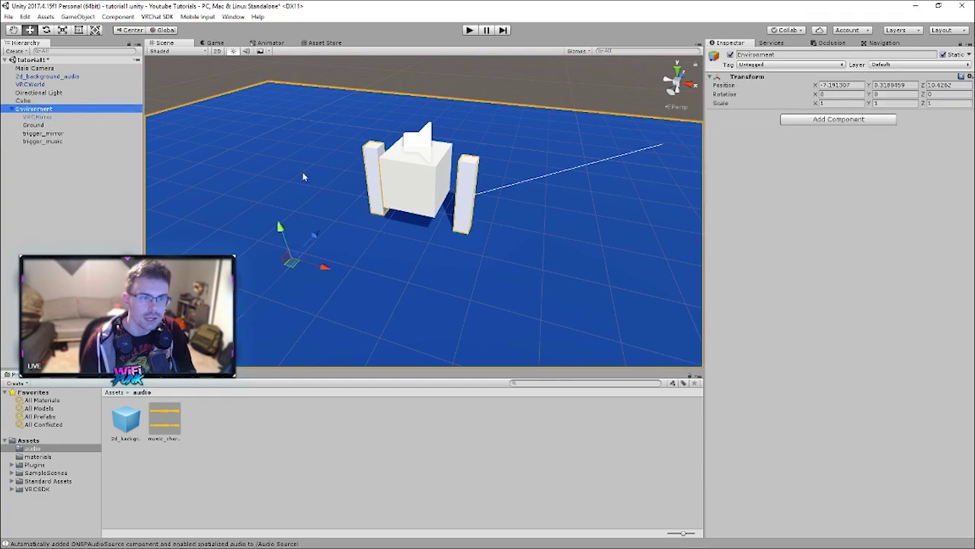
scroll(247, 162, down, 3)
click(426, 84)
scroll(497, 217, up, 4)
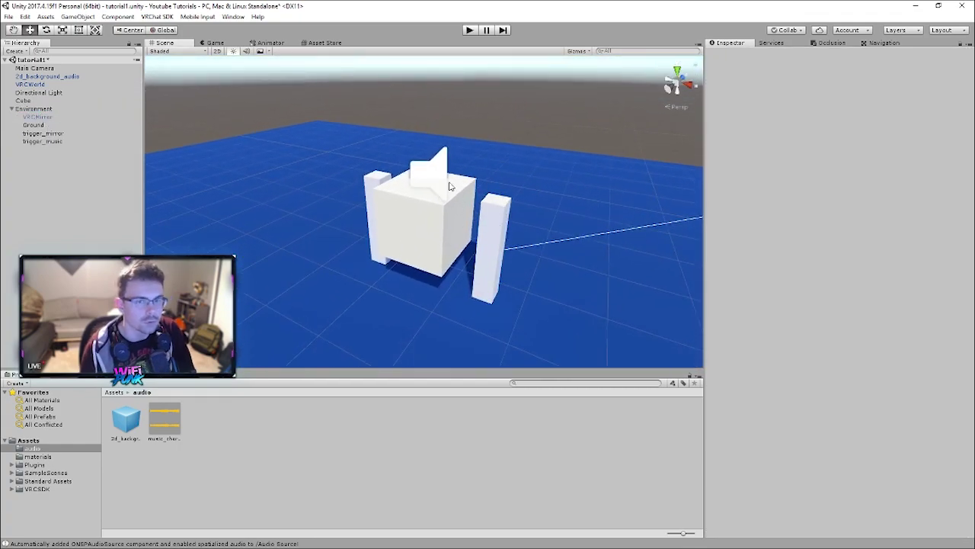
Mark the pickup Cube as static and clear the flag again.
click(24, 100)
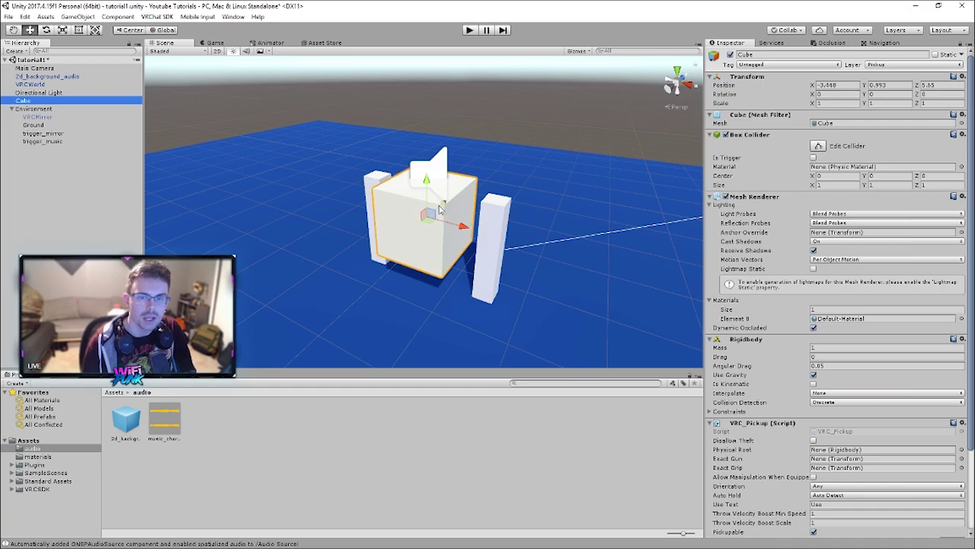
alt+drag(507, 224, 530, 207)
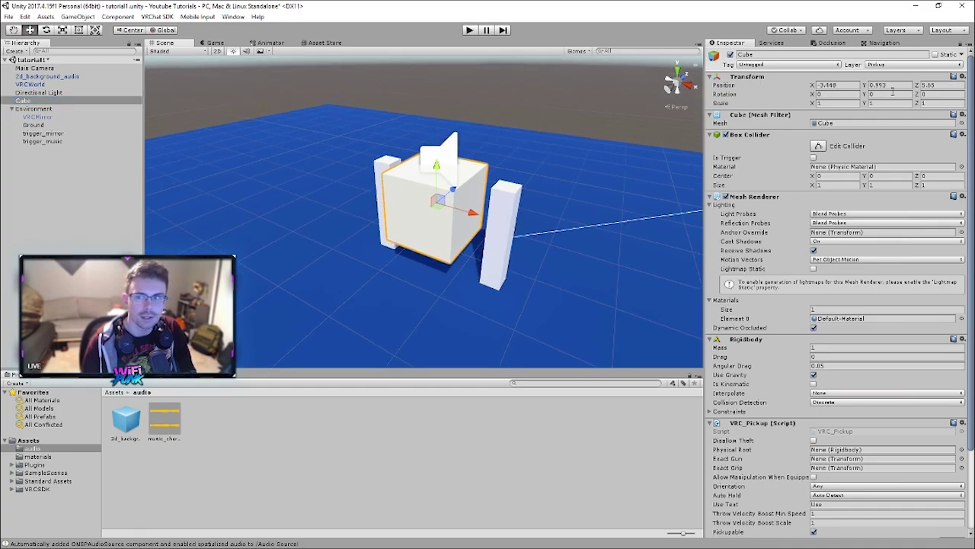
click(935, 54)
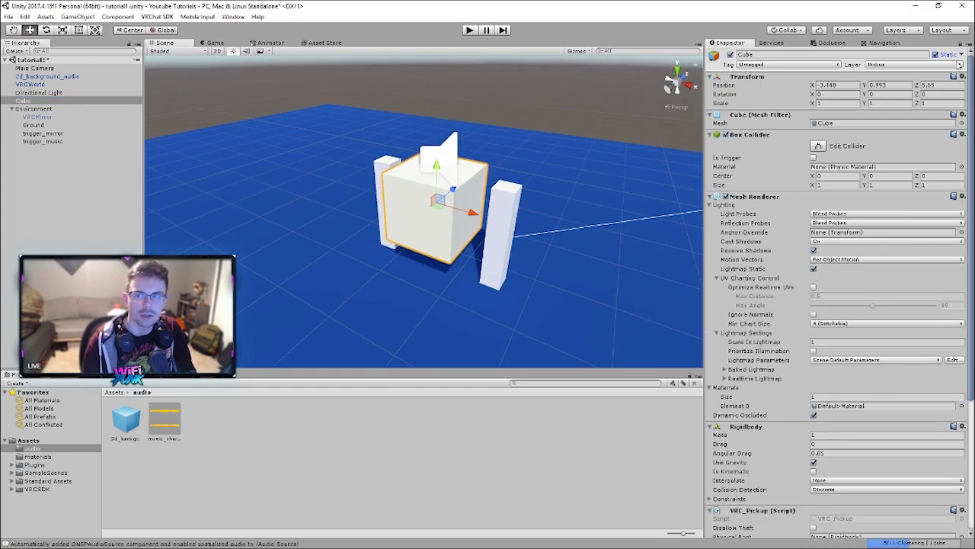
click(935, 55)
Play-test the scene with the Cube non-static and again with it marked static, leaving its static flag cleared.
click(472, 31)
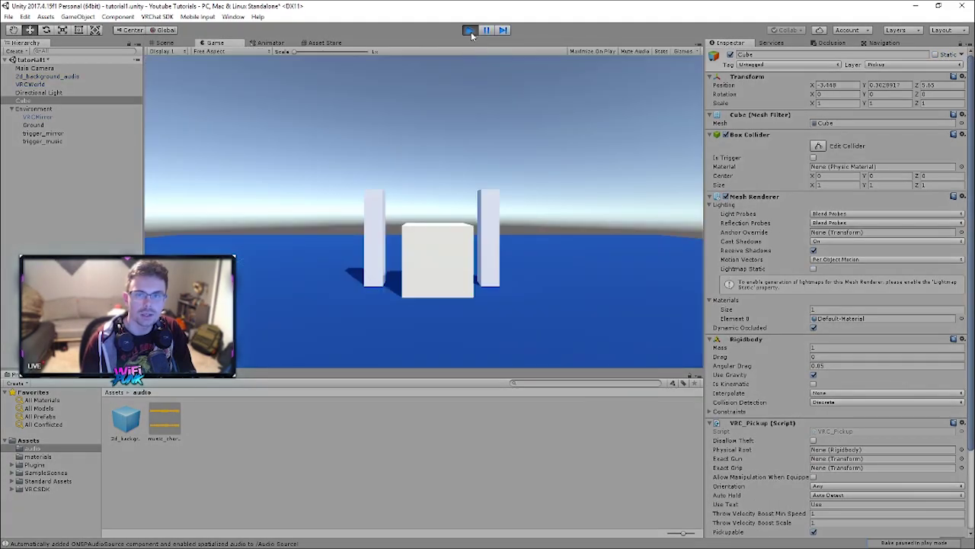
click(470, 31)
click(935, 55)
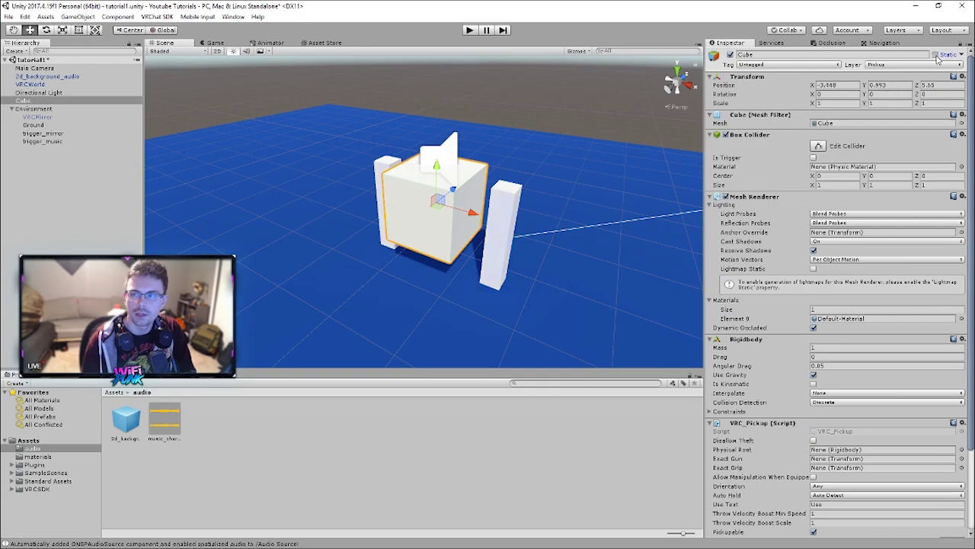
click(472, 30)
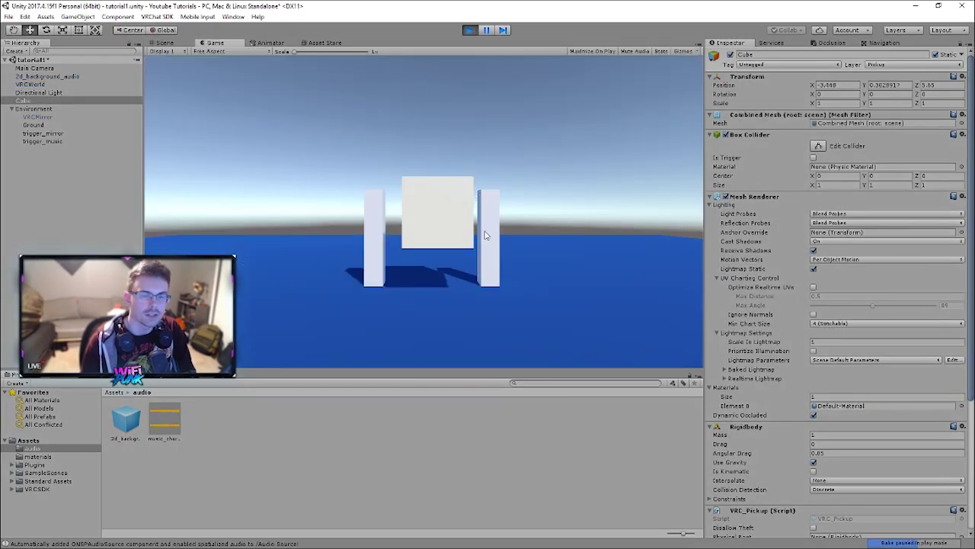
click(471, 30)
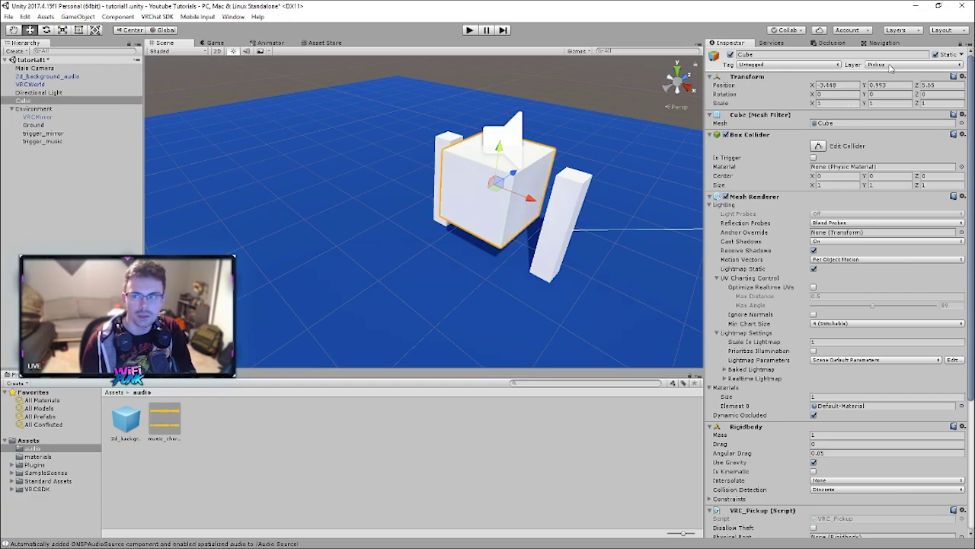
click(937, 55)
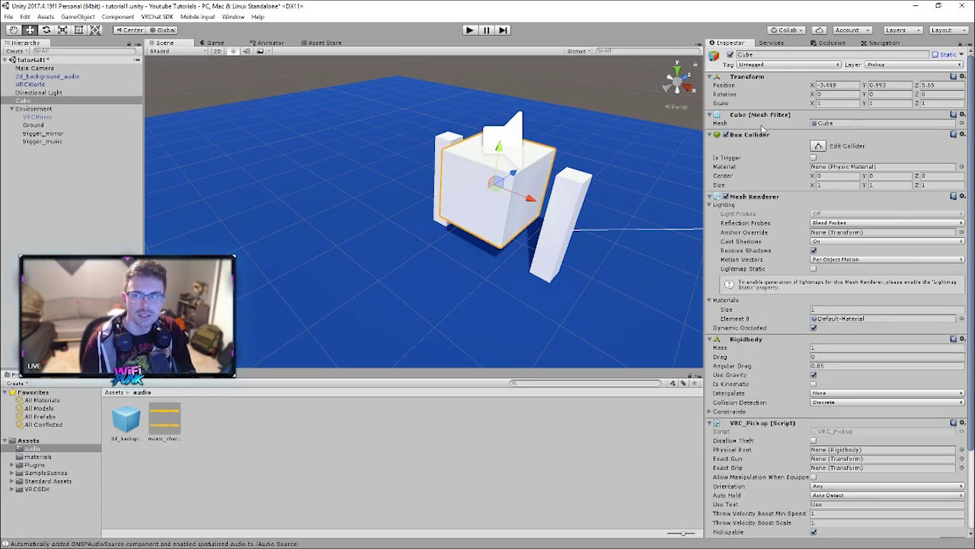
Examine the Directional Light, VRCWorld, 2d_background_audio and Main Camera objects that sit outside the Environment group.
click(51, 93)
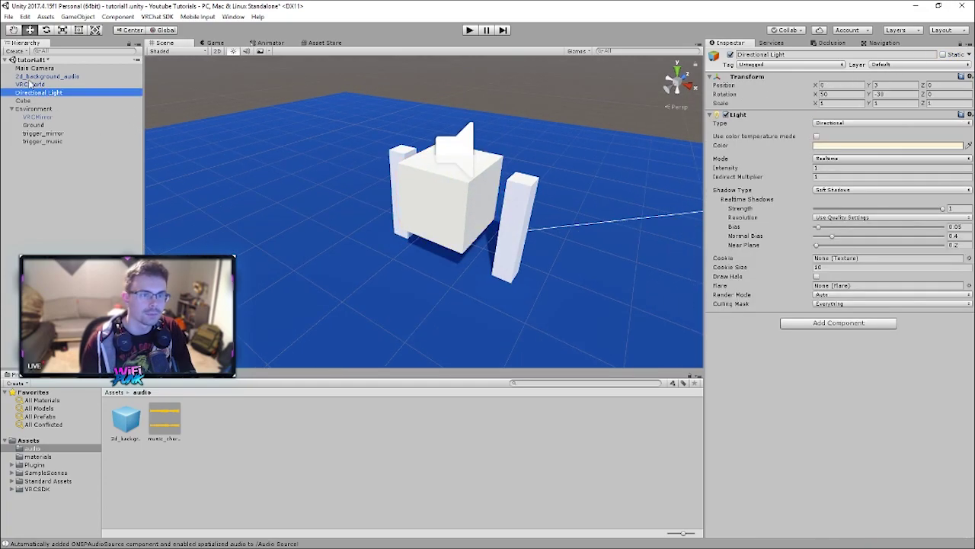
click(32, 84)
click(54, 77)
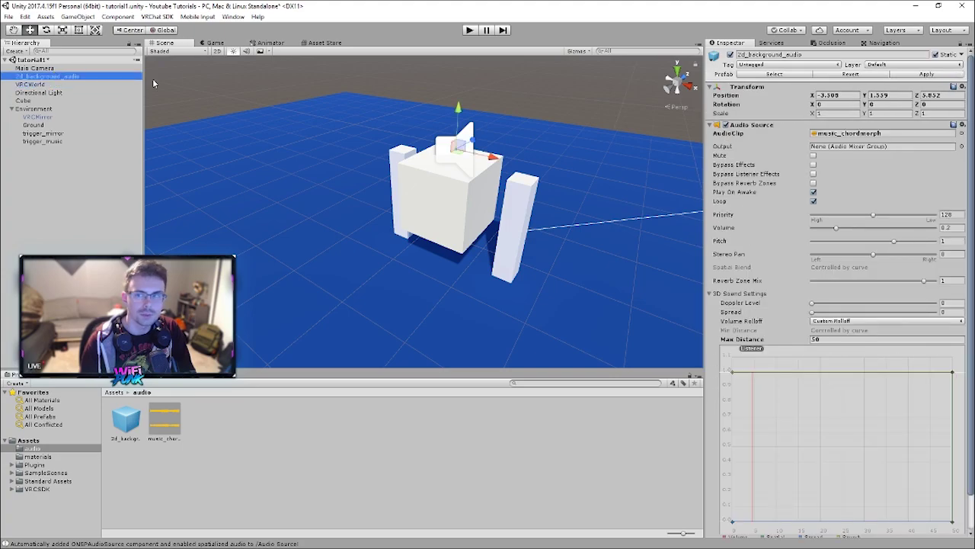
click(38, 85)
right_drag(509, 205, 150, 145)
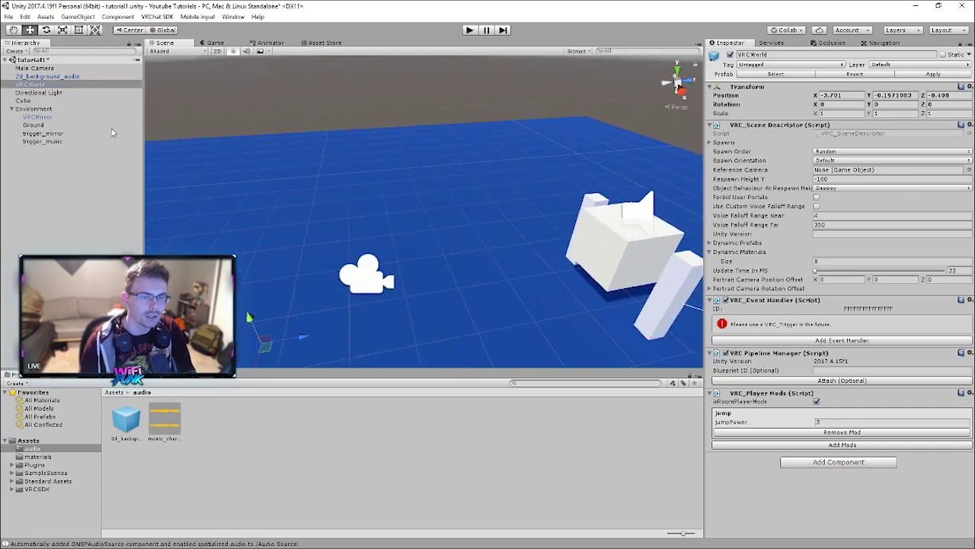
click(45, 93)
right_drag(366, 178, 487, 160)
click(42, 77)
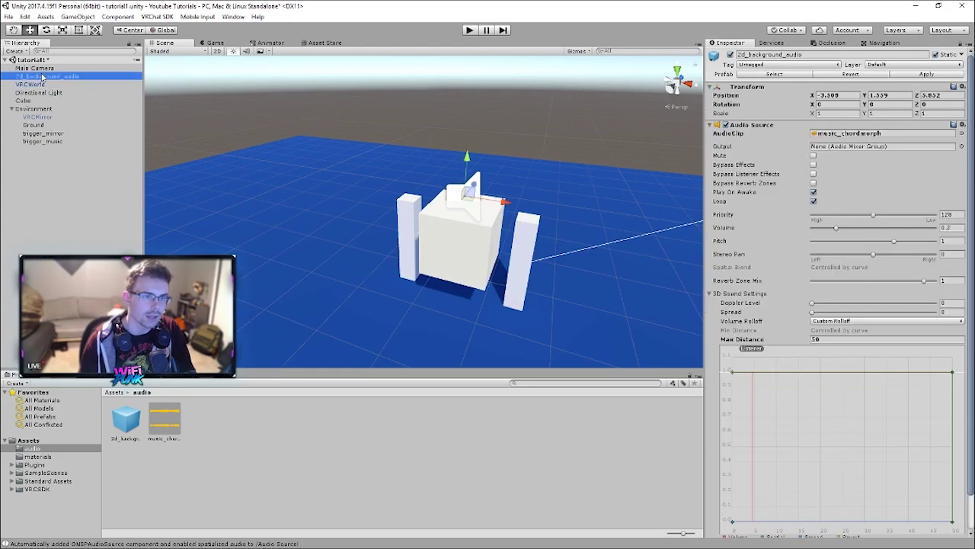
click(34, 68)
right_drag(366, 183, 388, 186)
click(381, 187)
key(s)
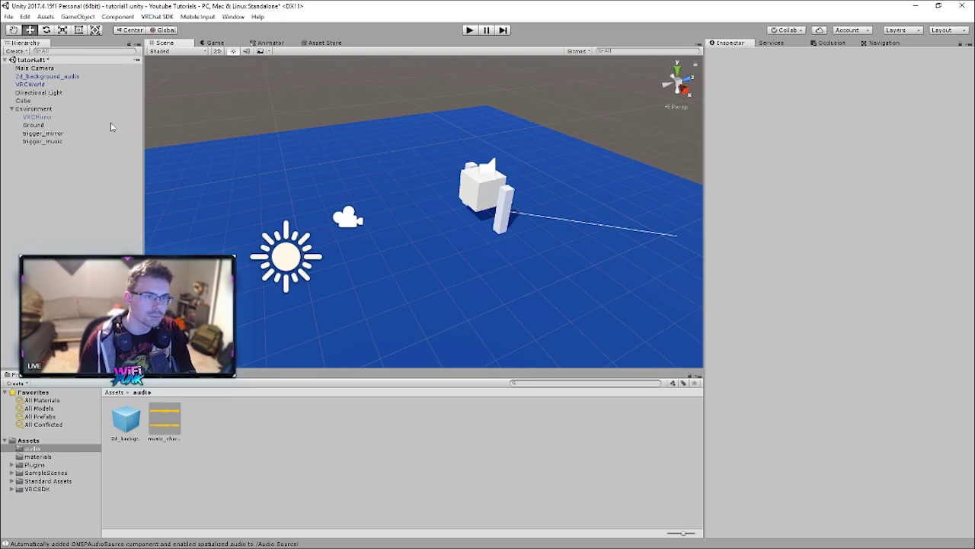
right_drag(416, 269, 472, 289)
click(349, 278)
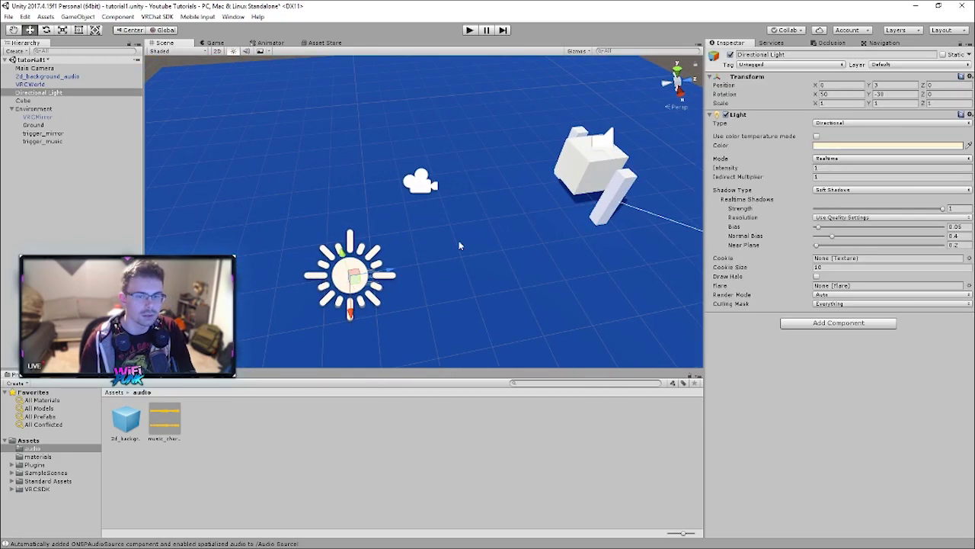
right_drag(419, 221, 524, 252)
click(489, 157)
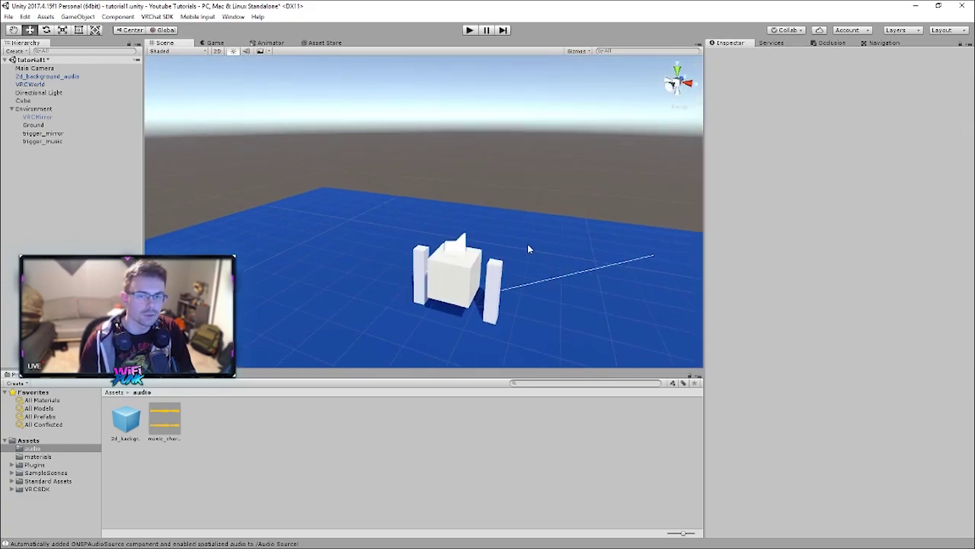
right_drag(304, 213, 397, 263)
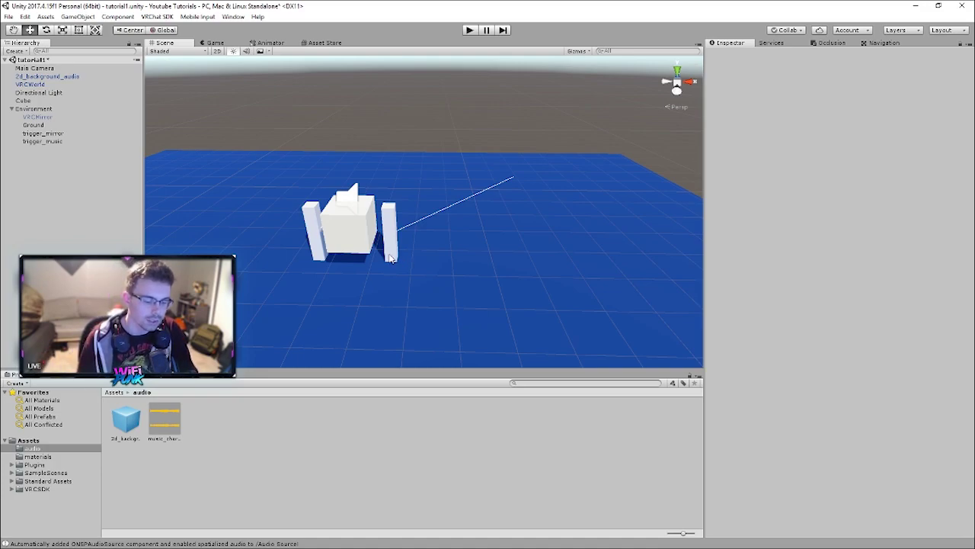
right_drag(504, 261, 564, 267)
key(w)
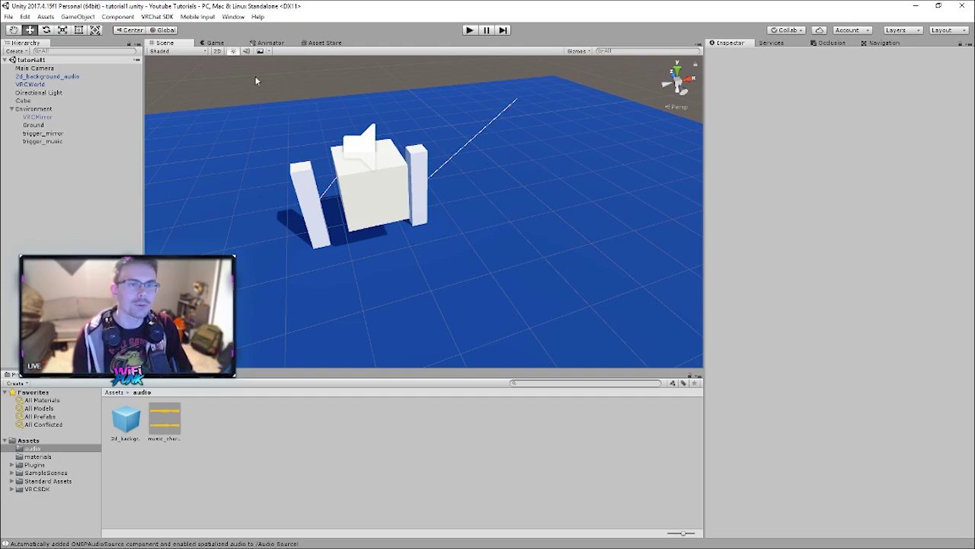
alt+drag(403, 171, 282, 124)
Check the VRChat SDK account settings, and open the SDK's build control panel with enough height to show its publishing options.
click(156, 16)
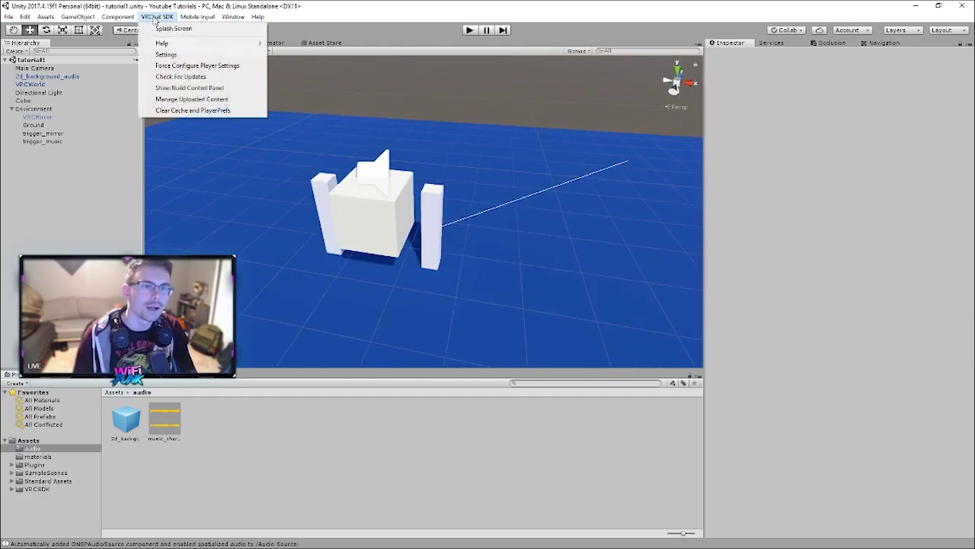
click(172, 55)
click(156, 16)
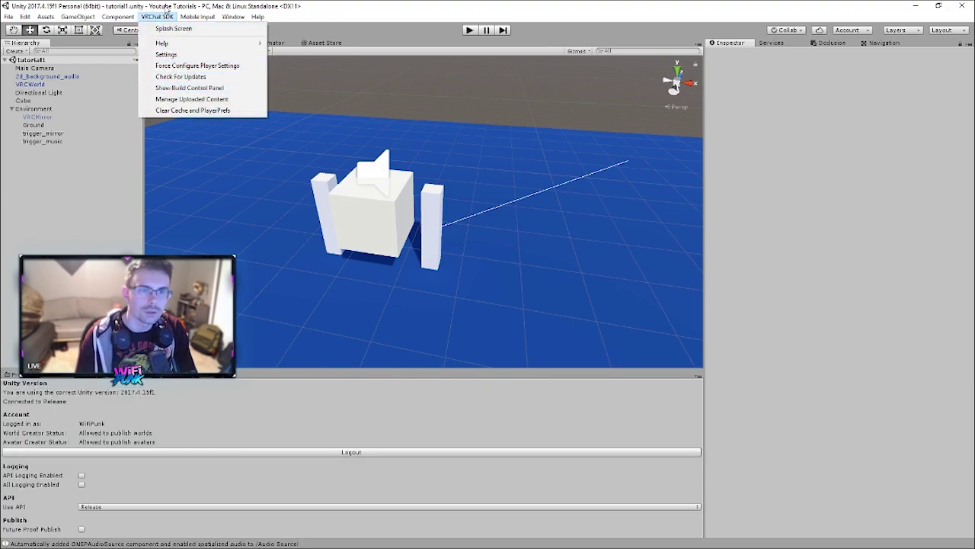
click(187, 89)
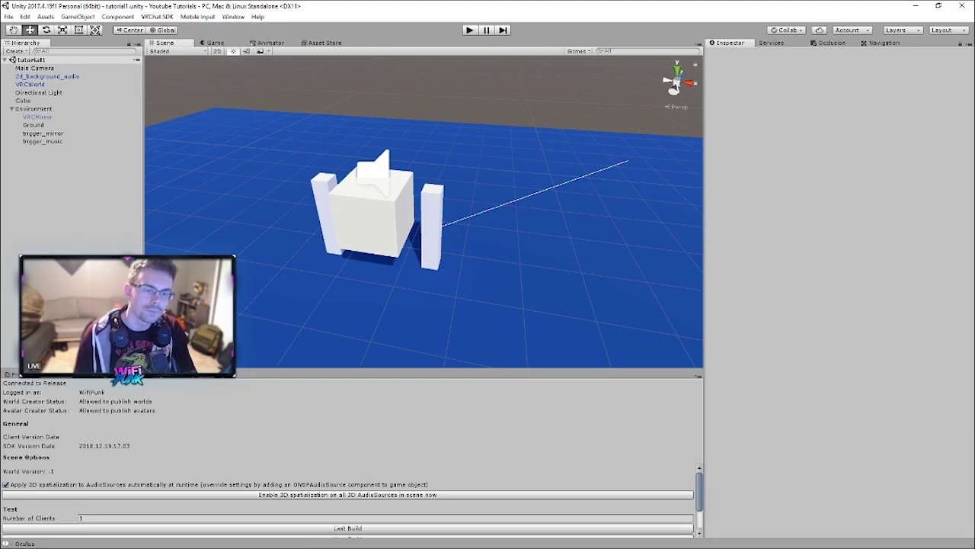
drag(301, 372, 304, 303)
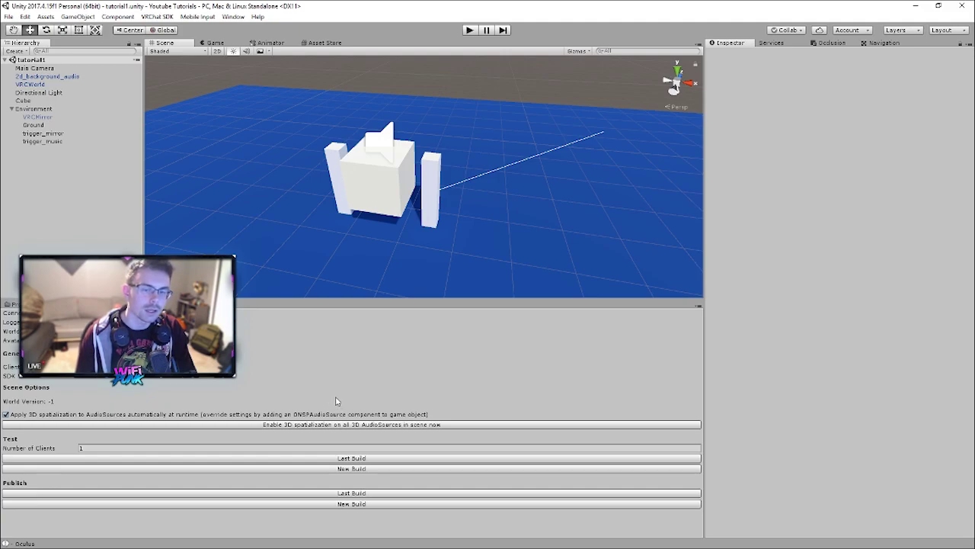
Enable 3D spatialization on all 3D AudioSources in the scene.
right_drag(455, 250, 293, 421)
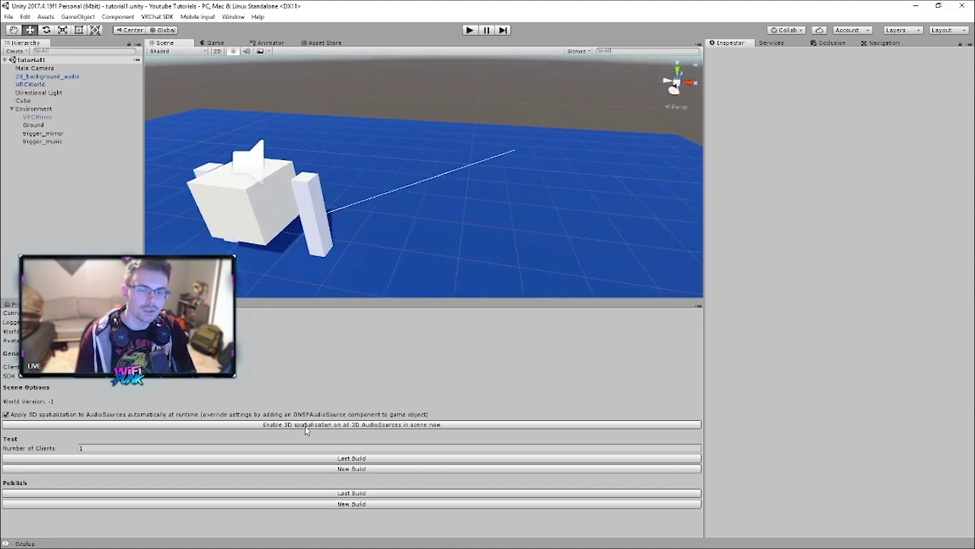
click(320, 426)
click(516, 300)
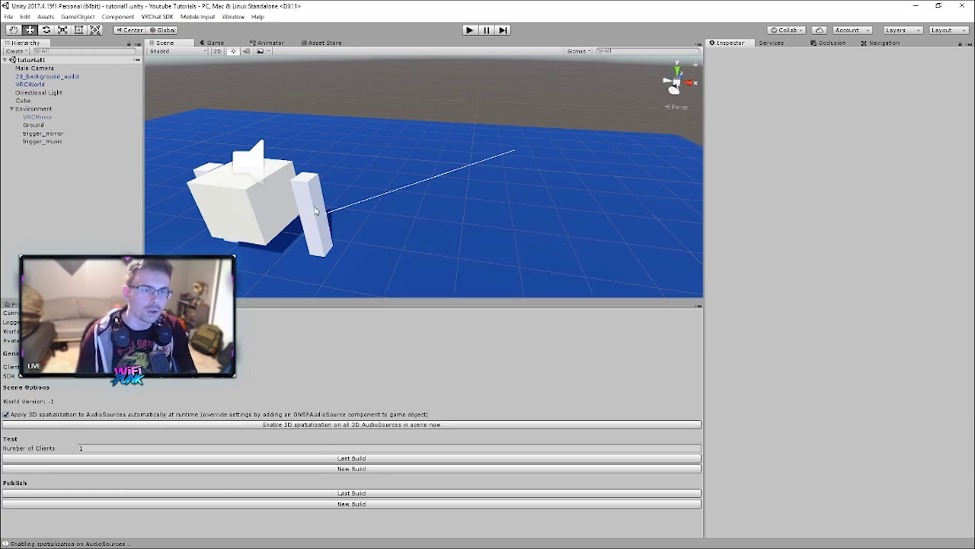
right_drag(313, 211, 278, 215)
right_drag(419, 224, 450, 191)
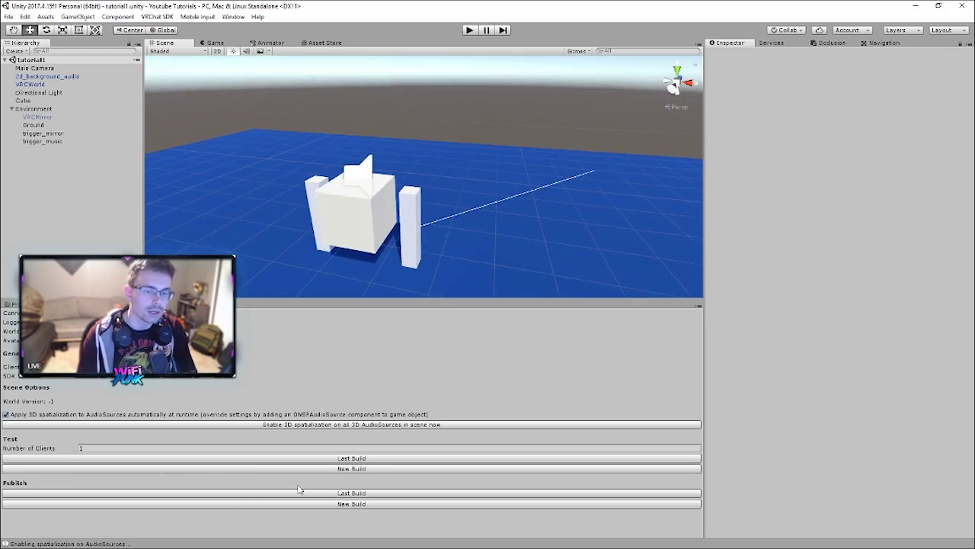
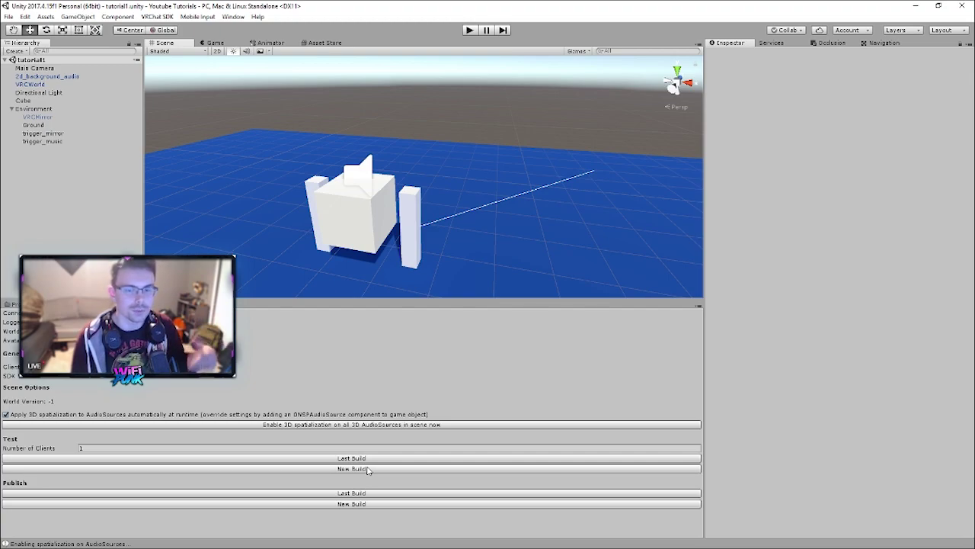
Start a new build for publishing the world to VRChat.
click(353, 504)
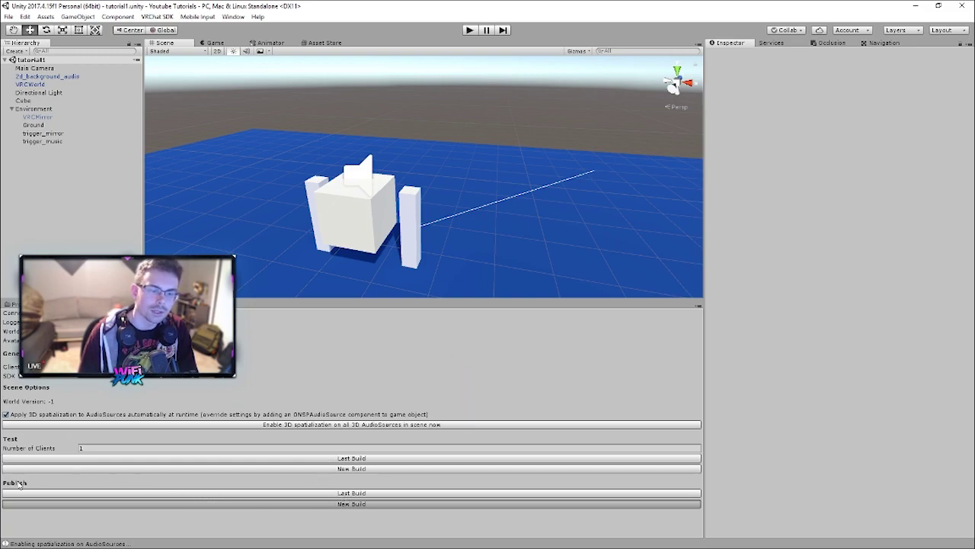
click(358, 505)
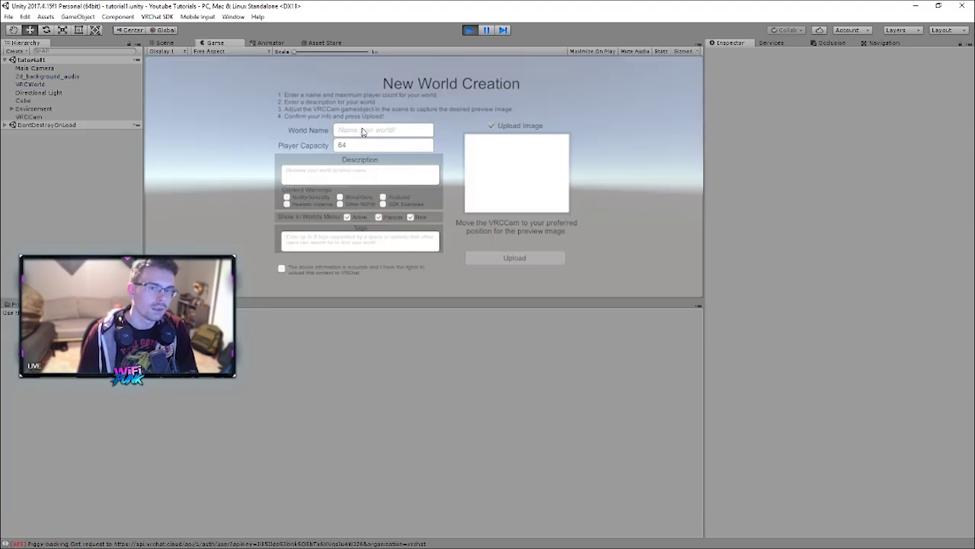
Name the world "Hello World - Youtube 1", set its player capacity to 40 and confirm the upload rights statement.
click(368, 132)
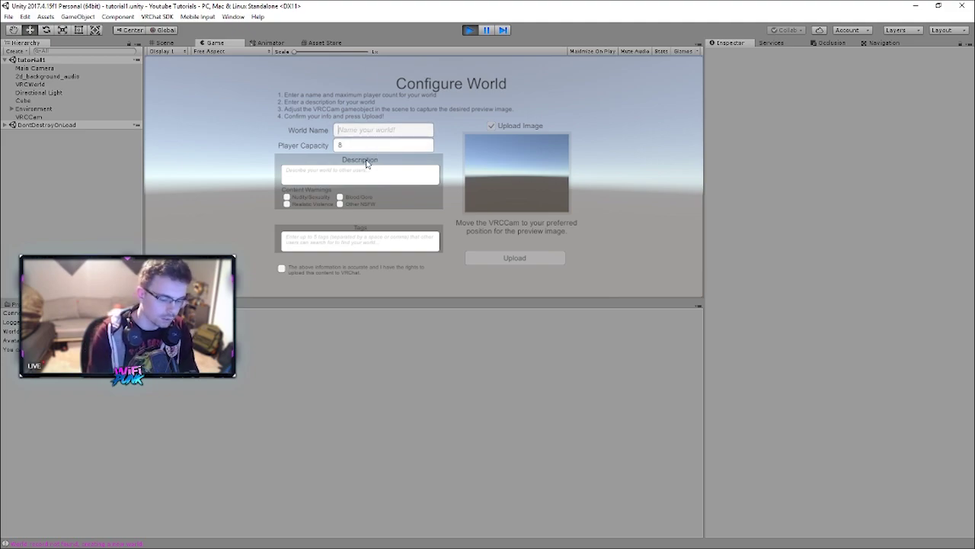
text(HJe)
key(BackSpace)
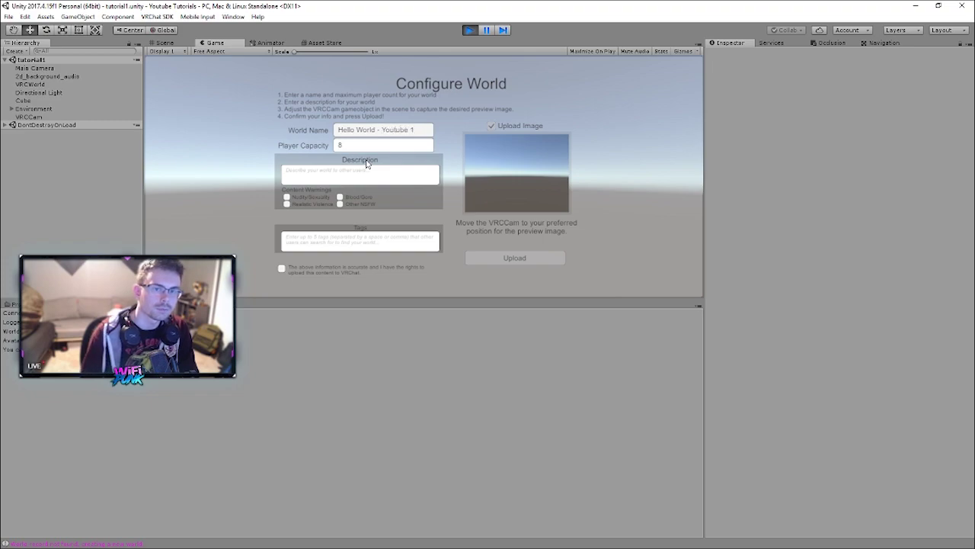
text(40)
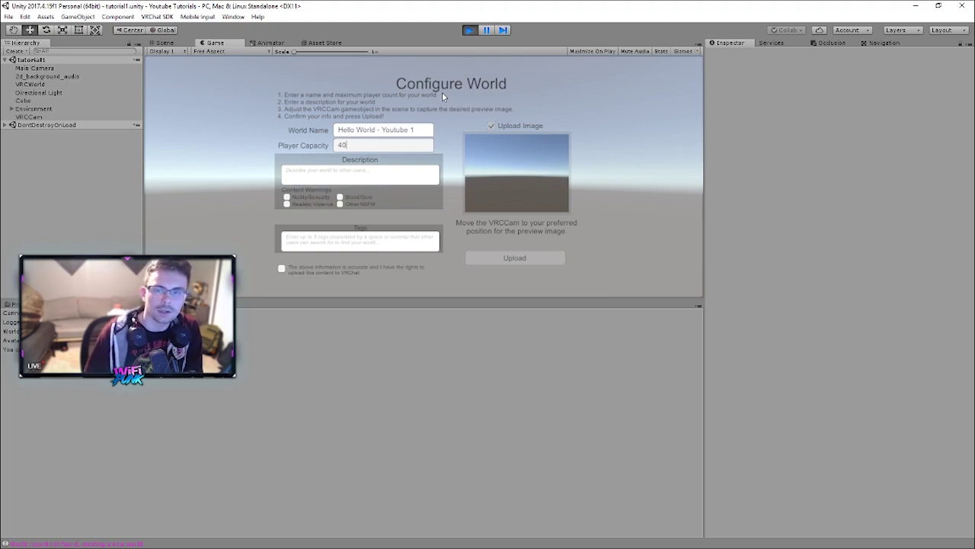
click(408, 129)
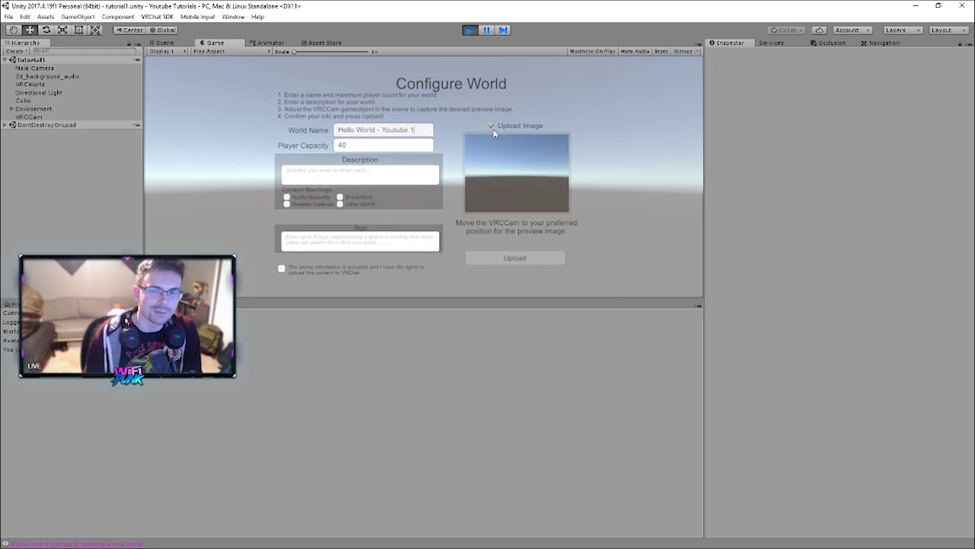
click(345, 180)
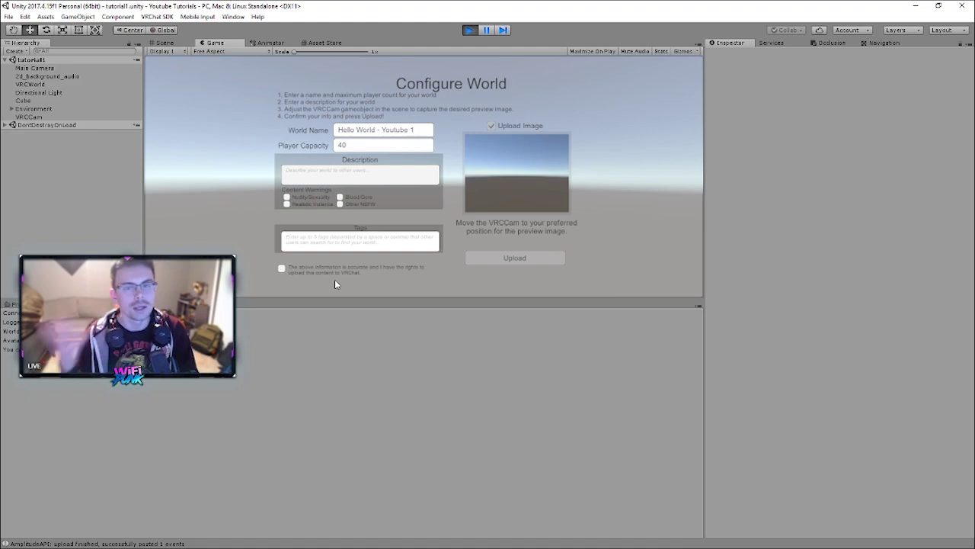
click(282, 271)
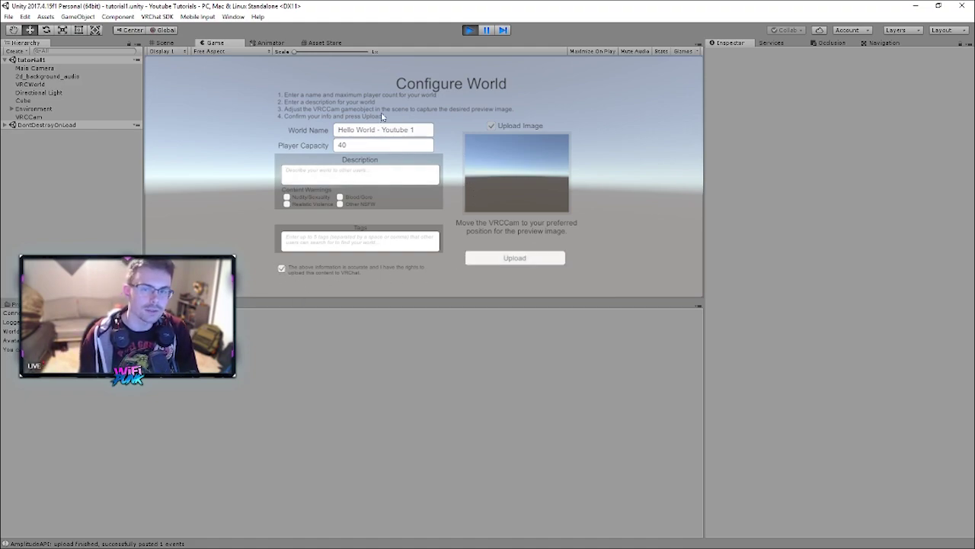
Find the VRCCam object in the running scene and bring it into view with its camera preview.
click(166, 44)
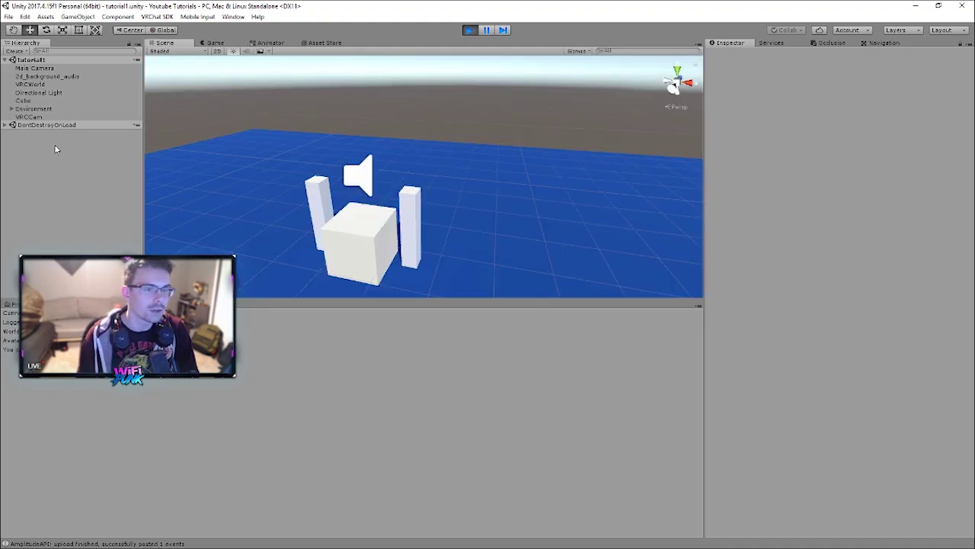
click(30, 116)
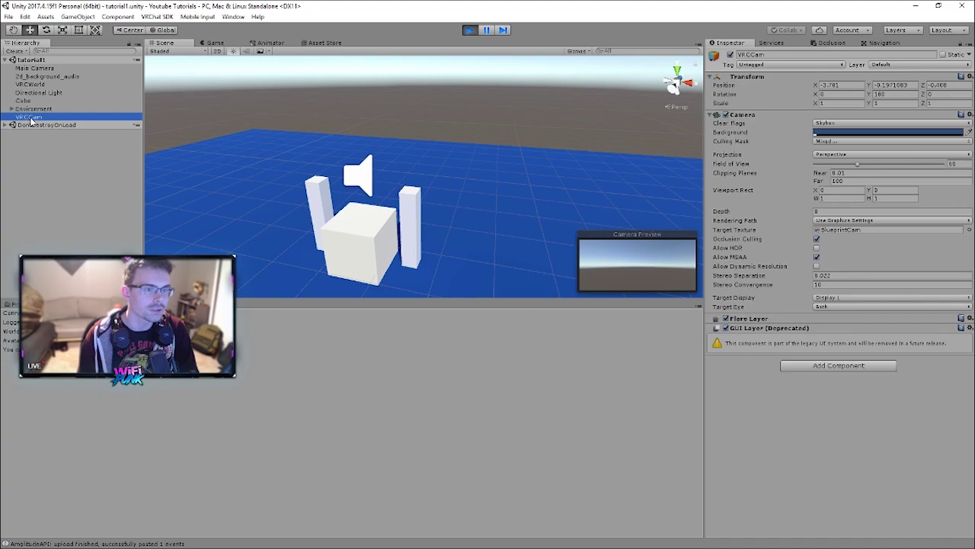
key(f)
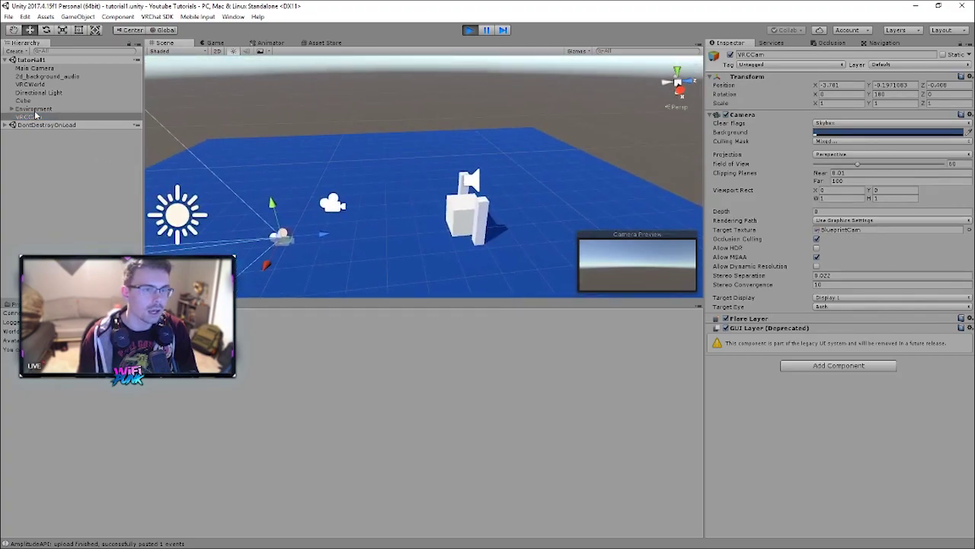
Move the Main Camera closer to the cube and pillars, to about X -3.2 and Z 2.76.
click(43, 69)
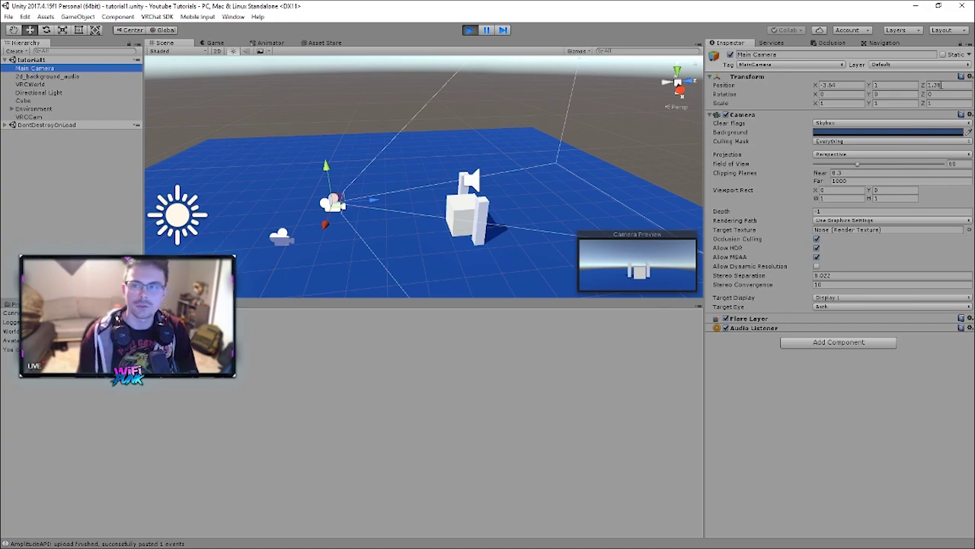
drag(373, 201, 381, 226)
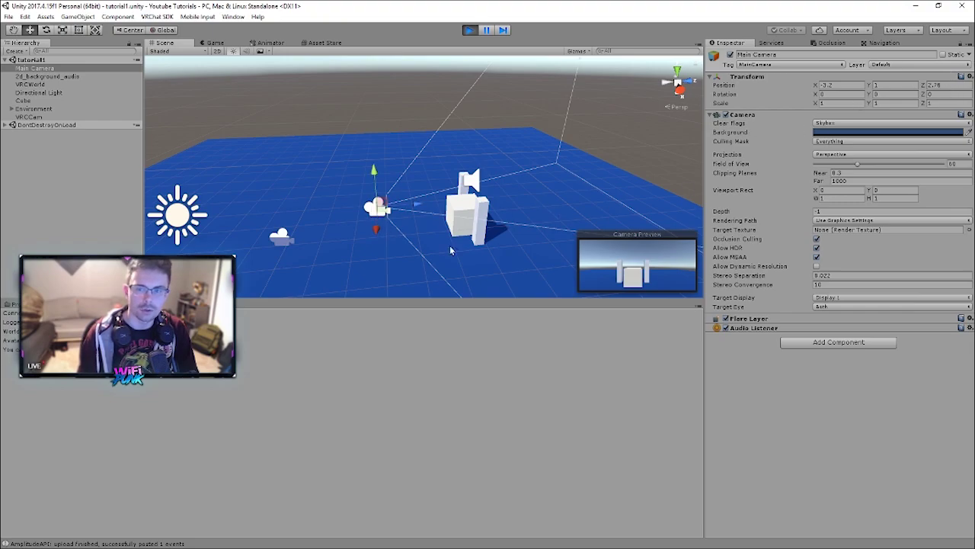
Copy the Main Camera's transform values onto VRCCam and check the resulting world preview image.
click(970, 76)
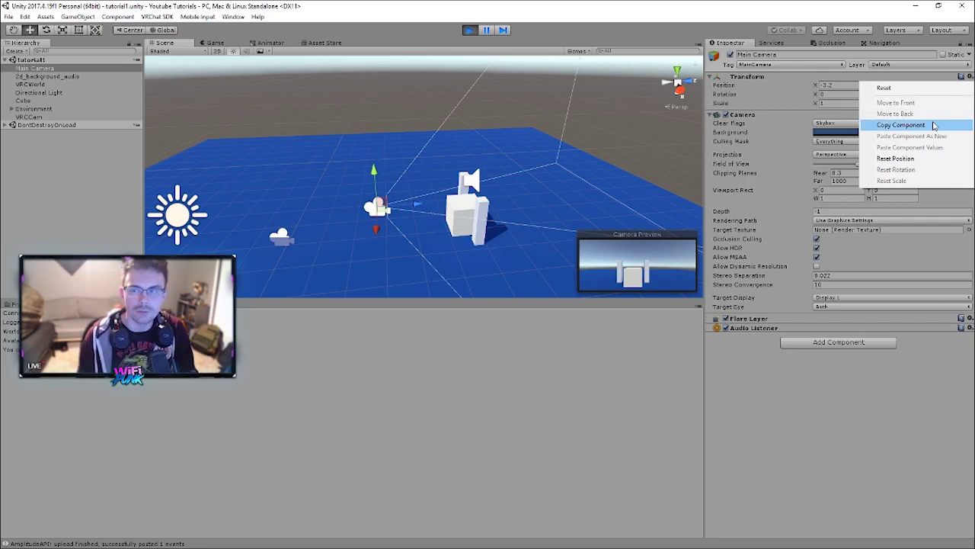
click(935, 126)
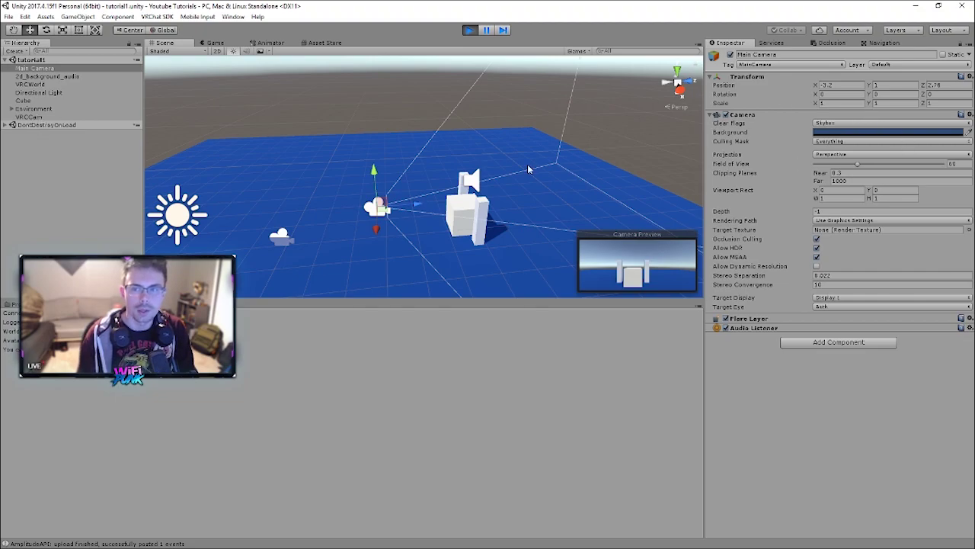
click(970, 78)
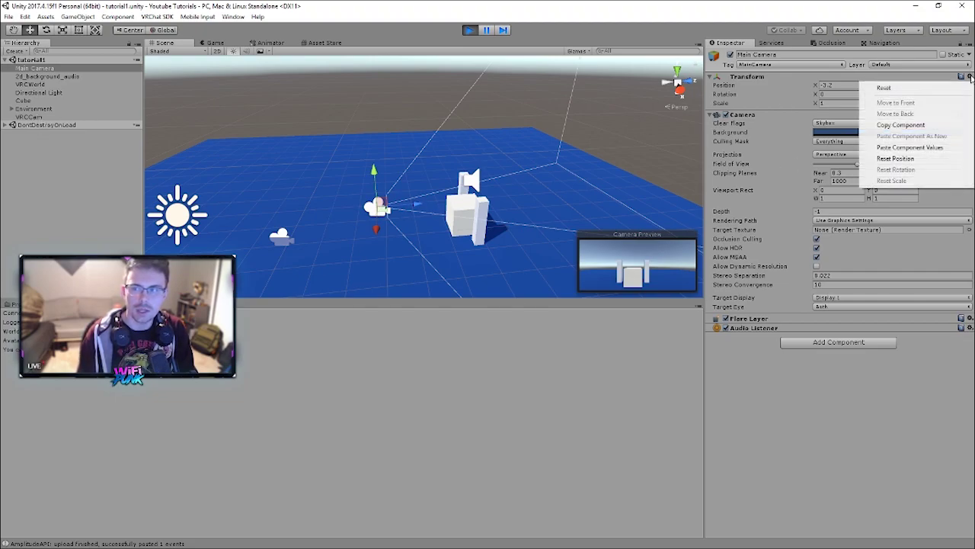
click(919, 125)
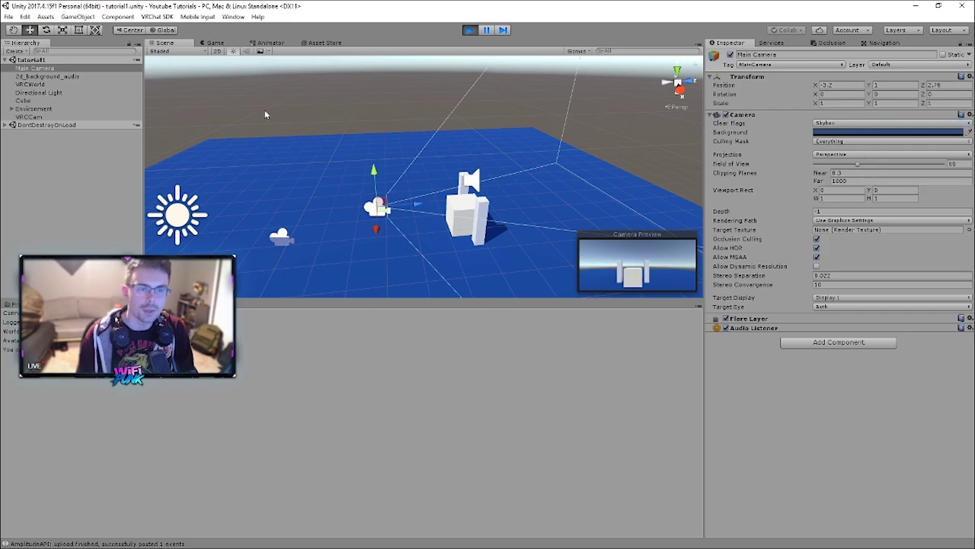
click(30, 118)
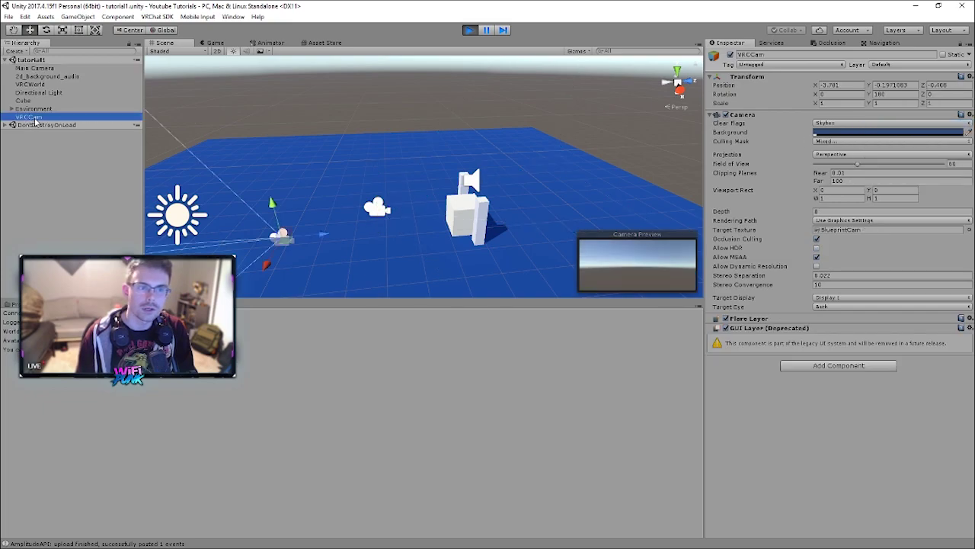
click(970, 78)
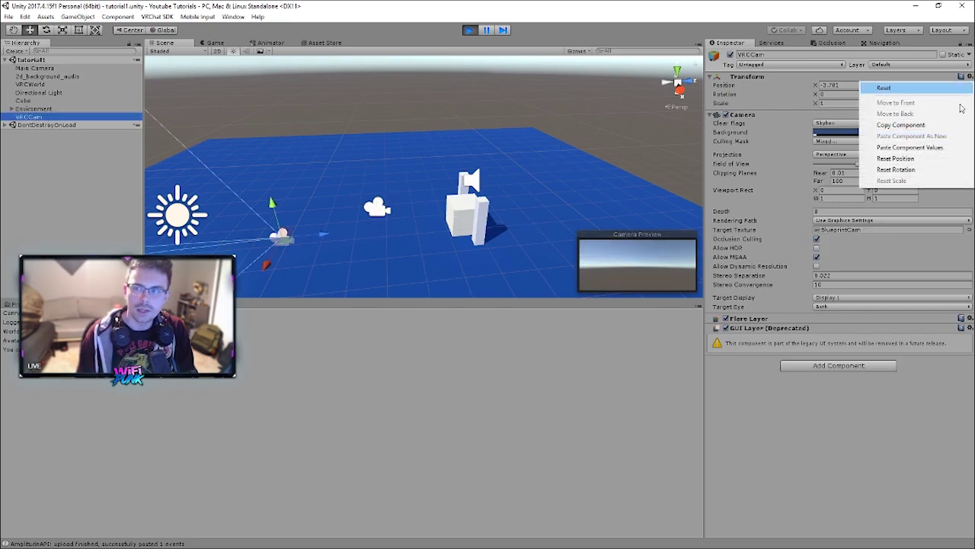
click(936, 150)
key(f)
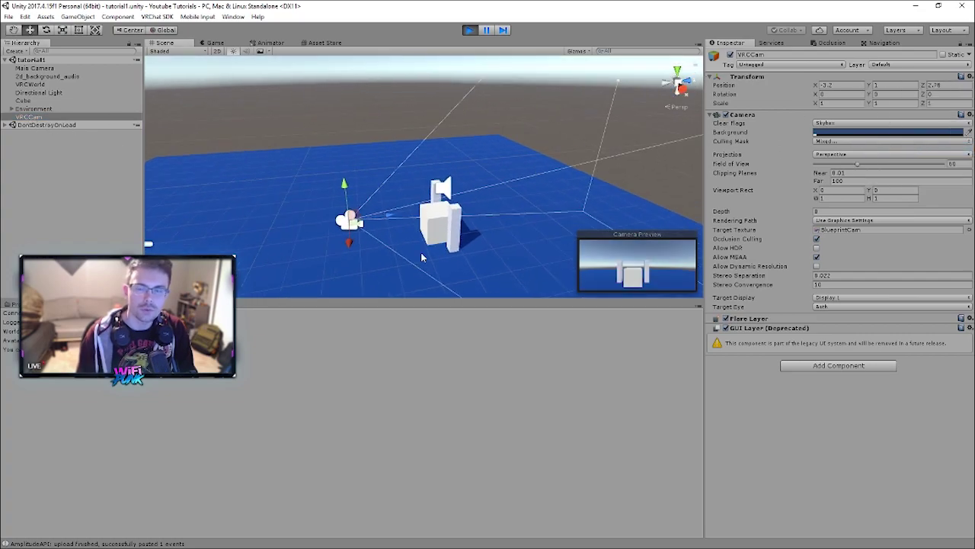
alt+drag(428, 256, 437, 238)
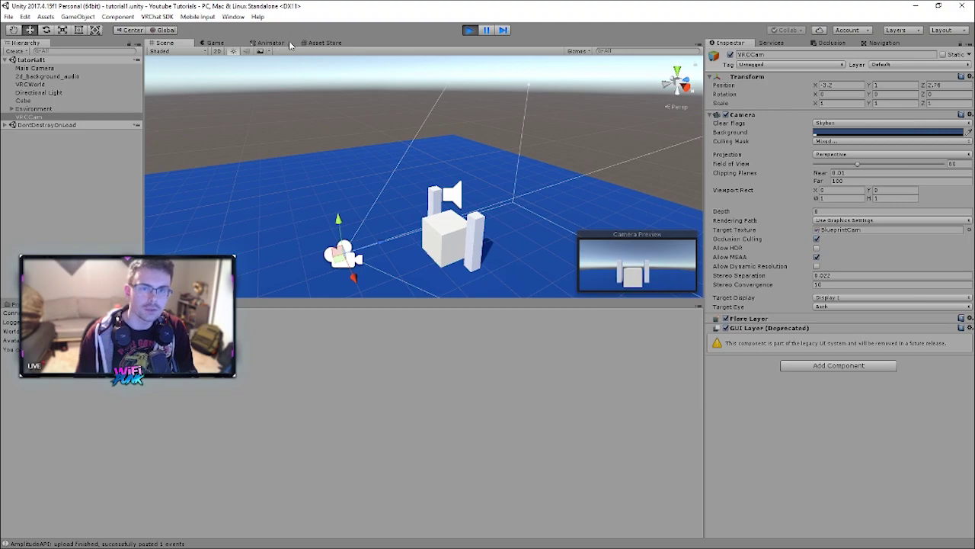
click(215, 43)
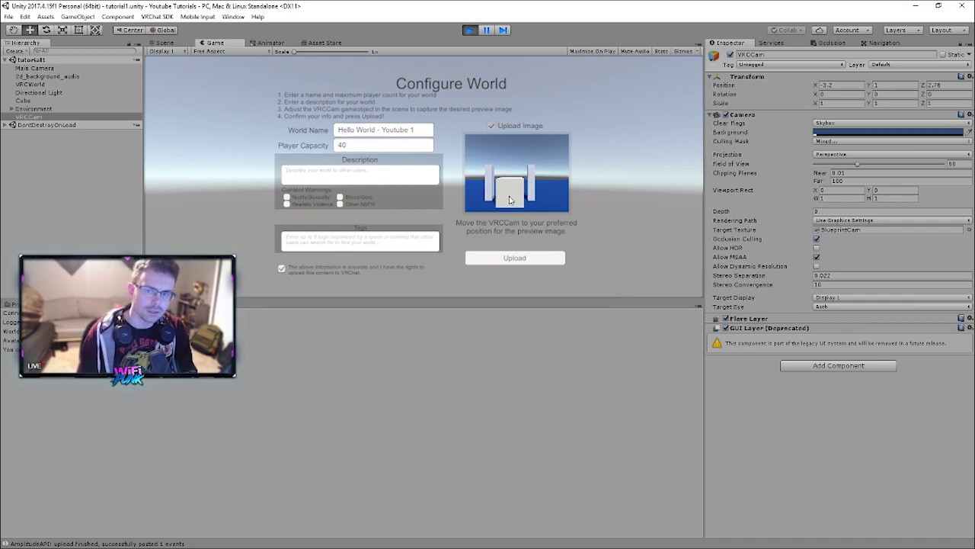
Reframe VRCCam closer to the cube and pillars at about X -3.41, Y 0.57, Z 3.58, and upload the world.
click(162, 43)
right_drag(150, 68, 335, 220)
drag(339, 222, 347, 240)
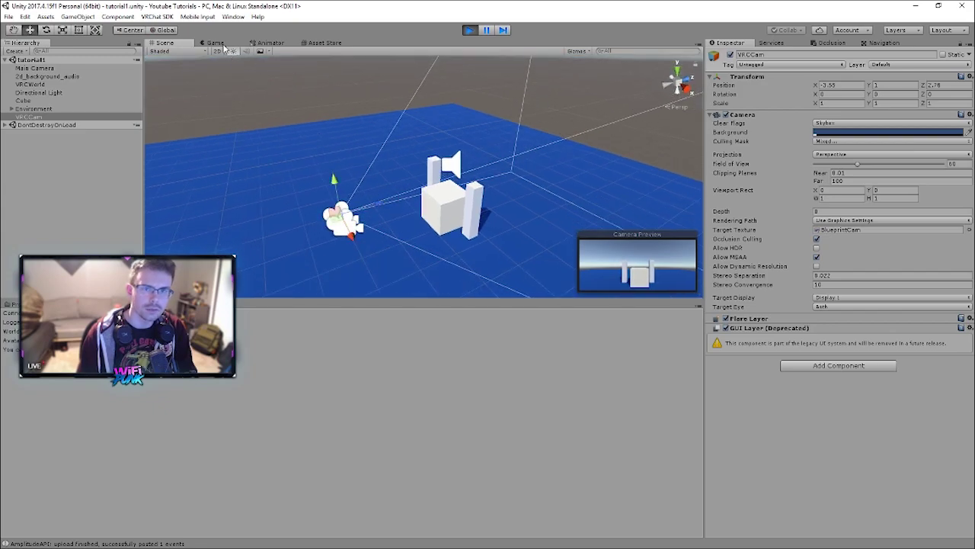
click(216, 43)
click(164, 44)
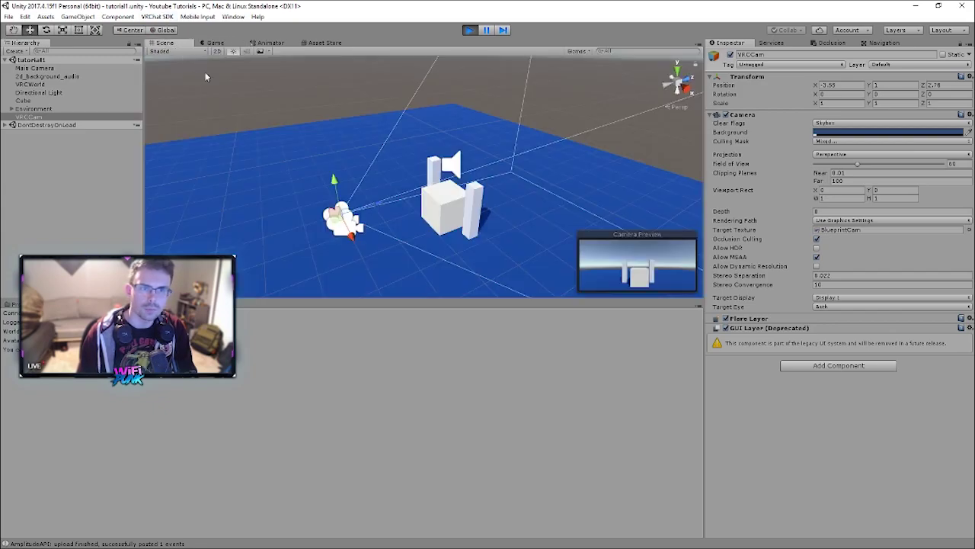
drag(356, 224, 402, 221)
drag(381, 188, 383, 199)
click(217, 44)
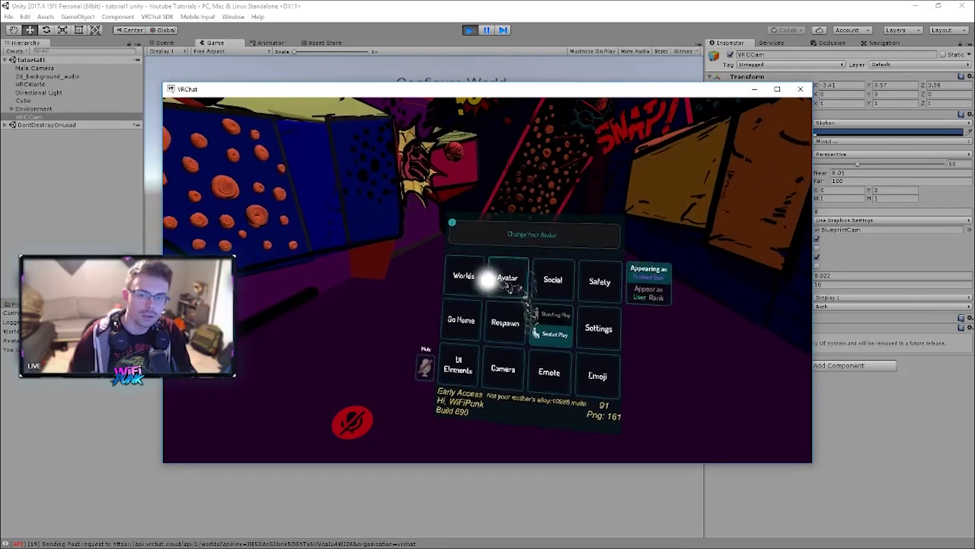
In VRChat, find "Hello World - Youtube 1" among your own worlds and enter it.
click(491, 279)
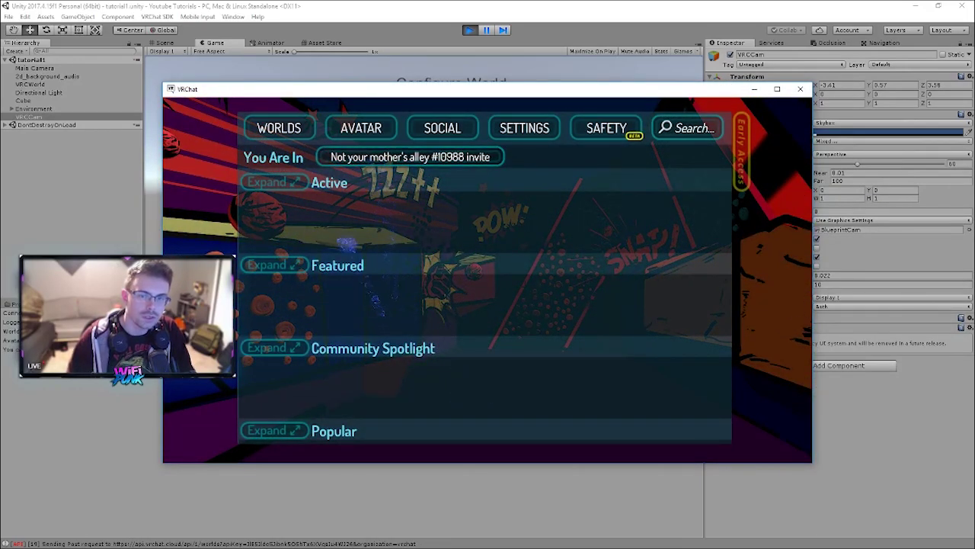
scroll(485, 305, down, 5)
scroll(485, 305, down, 5)
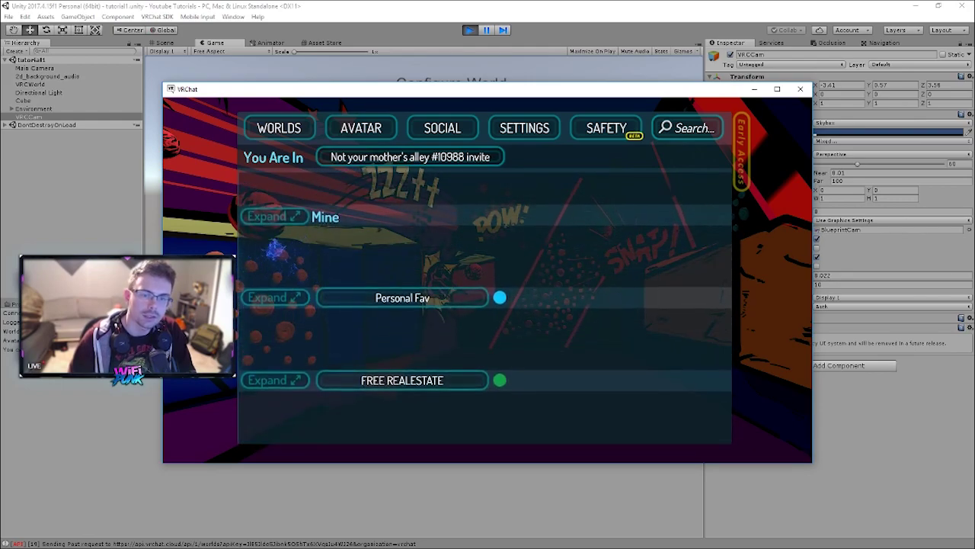
click(270, 212)
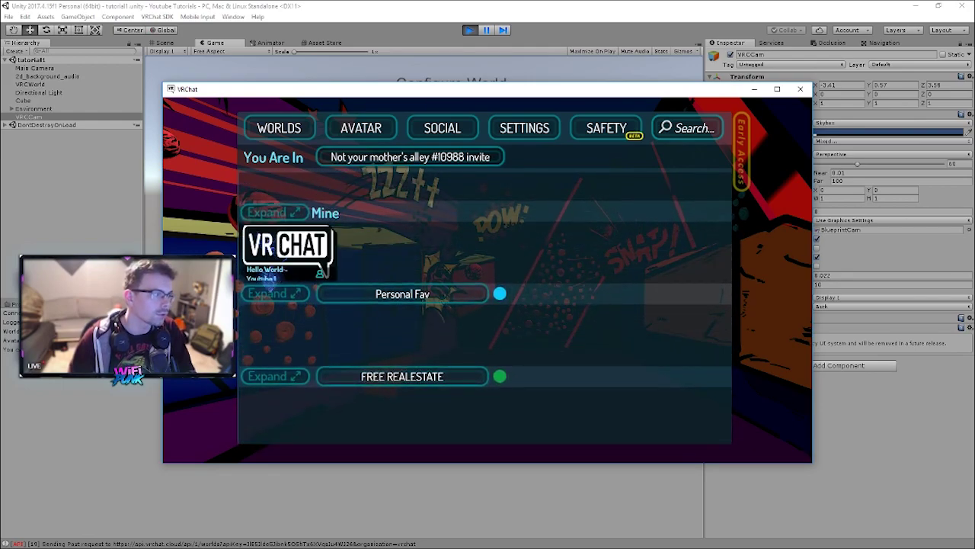
click(286, 242)
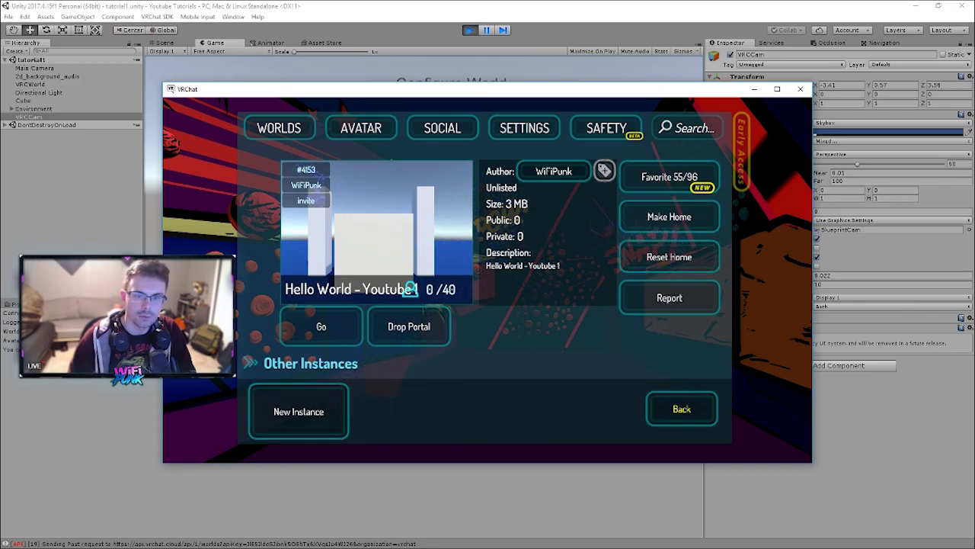
click(316, 324)
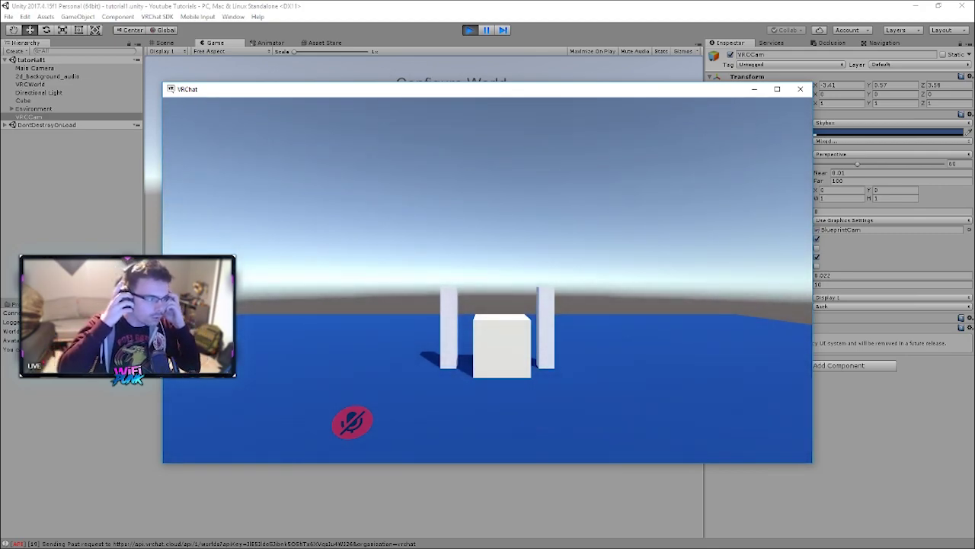
Walk around the cube in the loaded world and try out the music toggle pillar.
key(w)
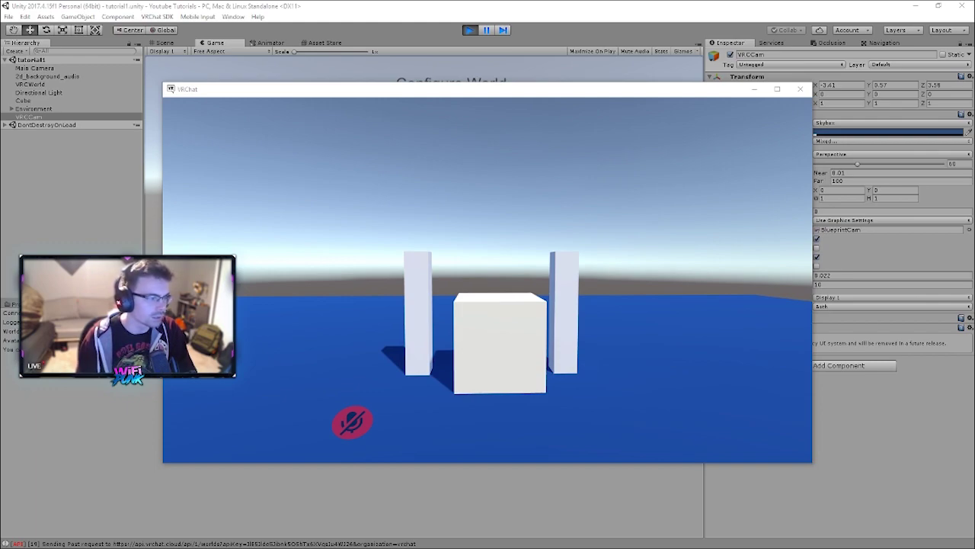
key(w)
click(488, 280)
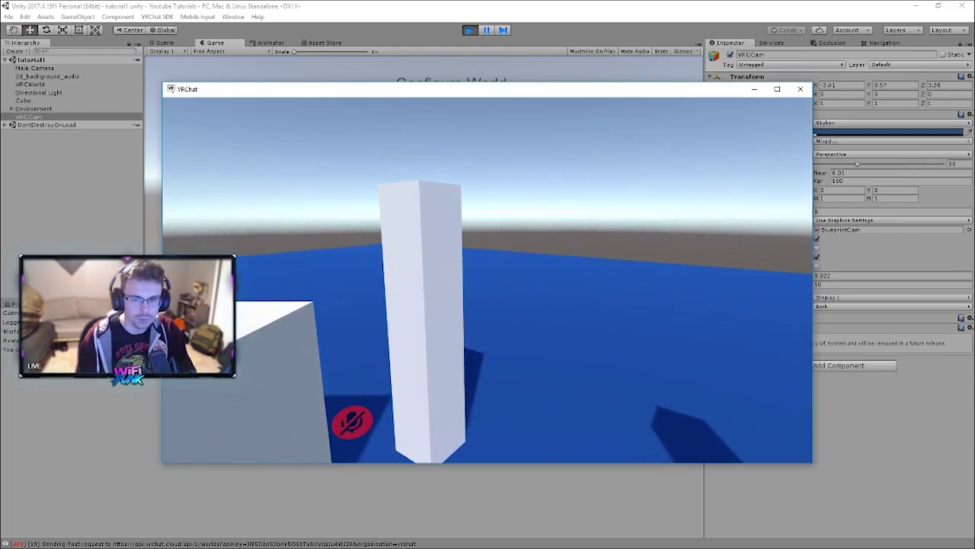
key(w)
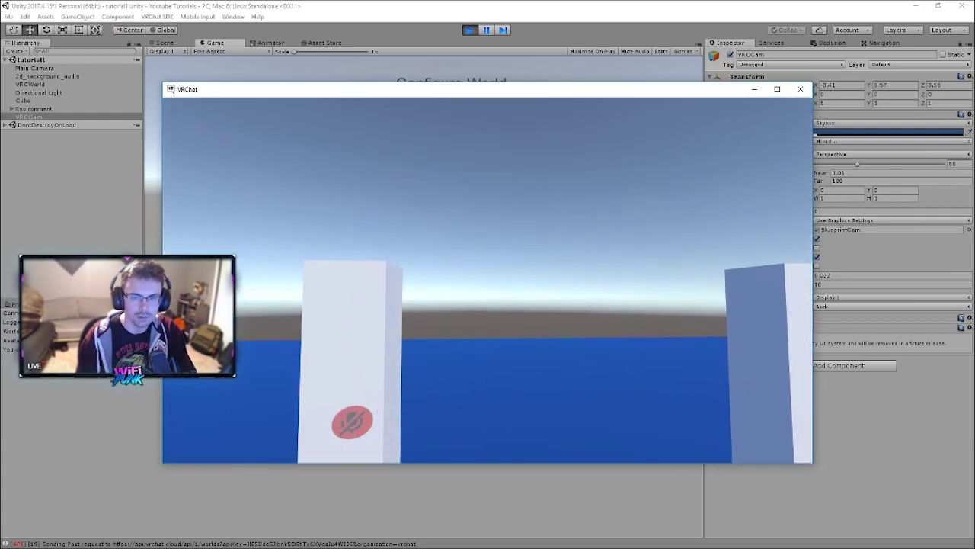
key(w)
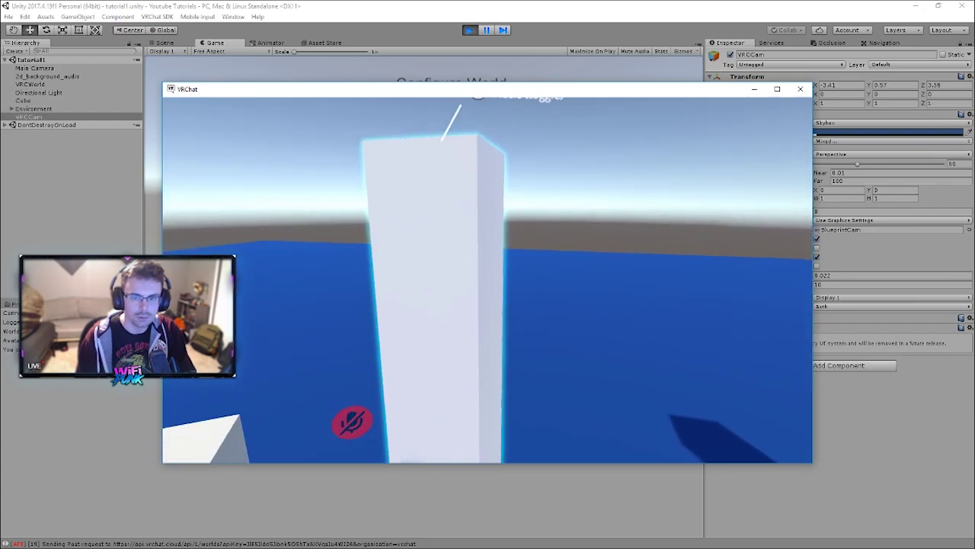
key(s)
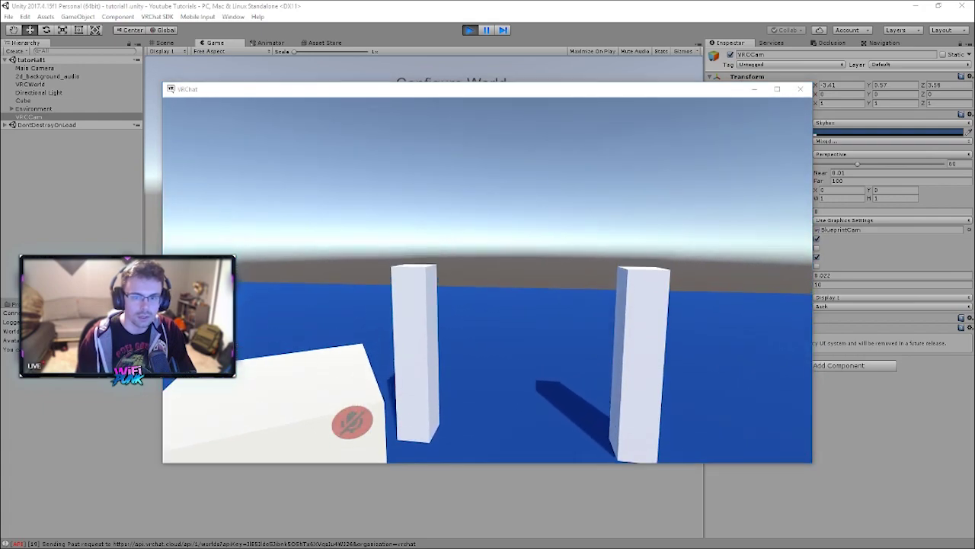
Switch back to Unity and dismiss the VRChat SDK update notice without opening its URL.
key(alt+F4)
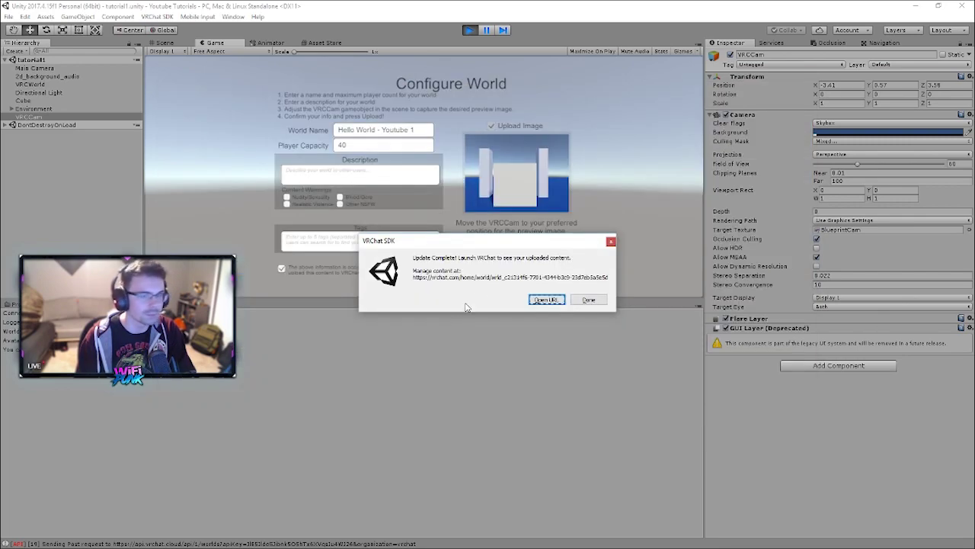
click(588, 300)
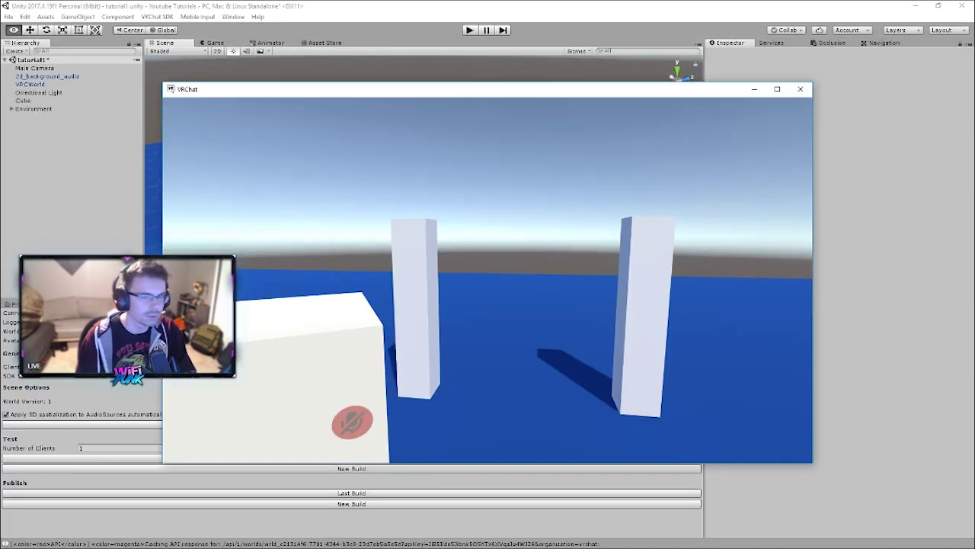
Return to VRChat, test the music toggle pillar, switch on the mirror and walk up to it.
key(w)
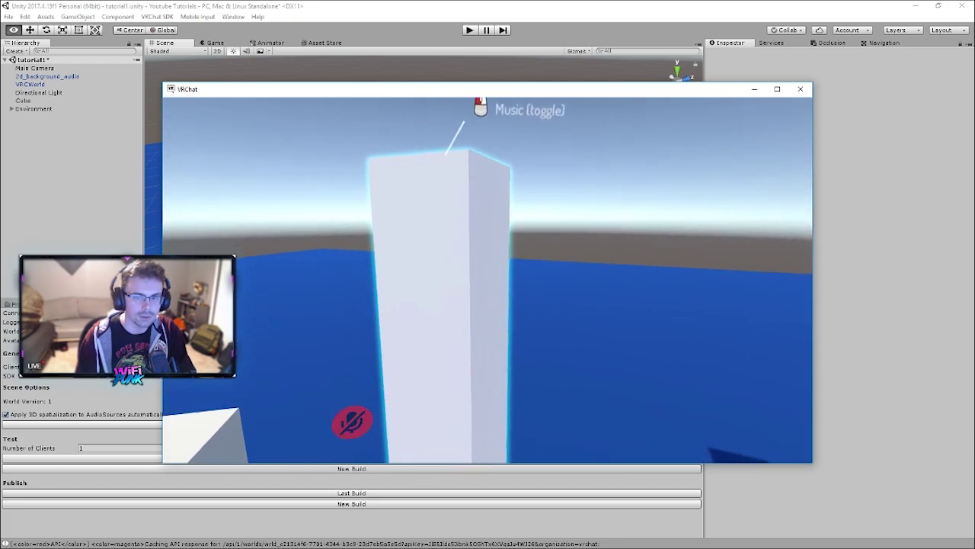
key(s)
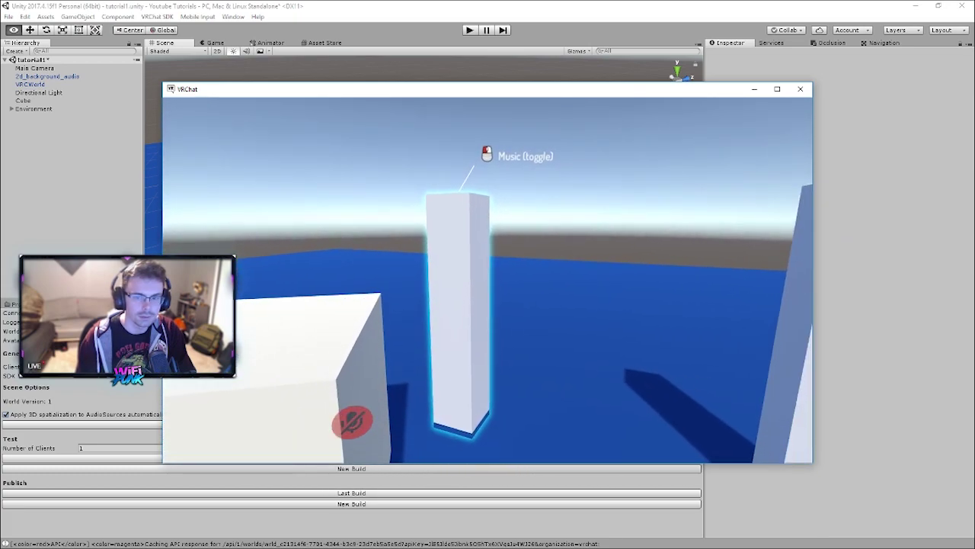
key(w)
key(w)
key(s)
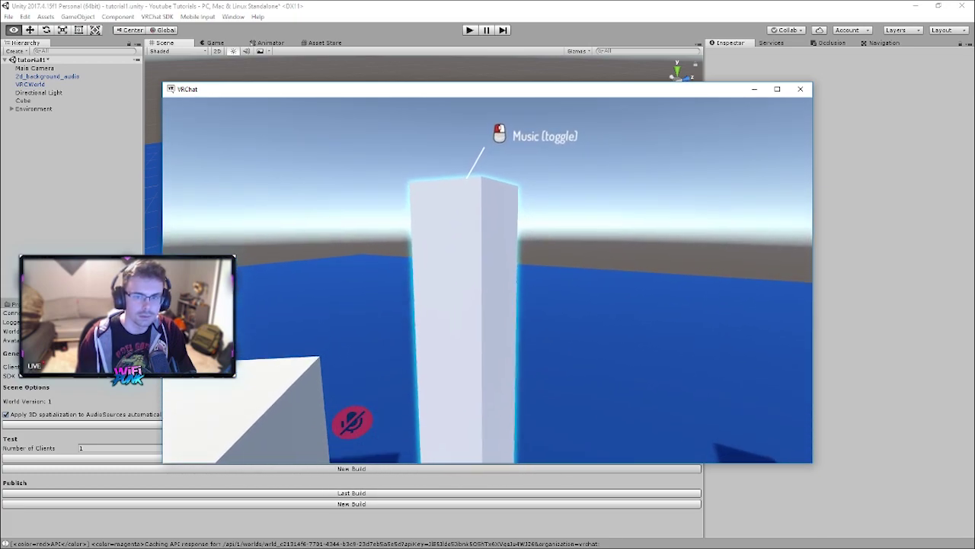
key(w)
click(488, 280)
key(w)
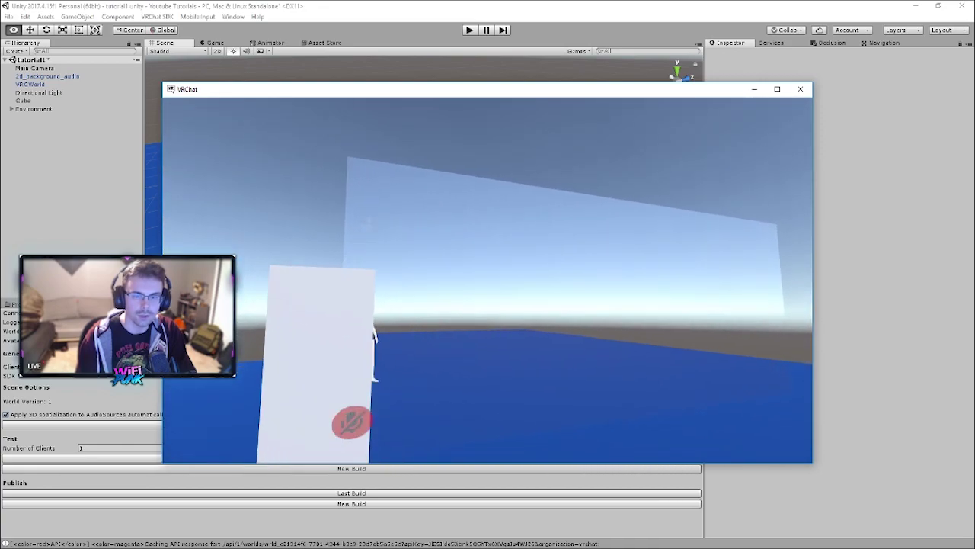
key(w)
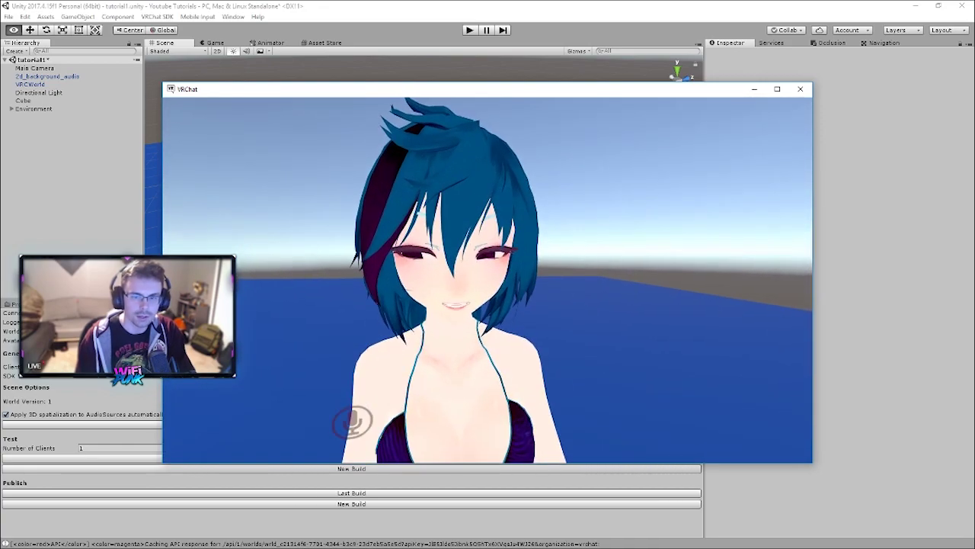
Change the avatar to the one in the yellow Pikachu hood and view it in the mirror.
key(Escape)
click(466, 353)
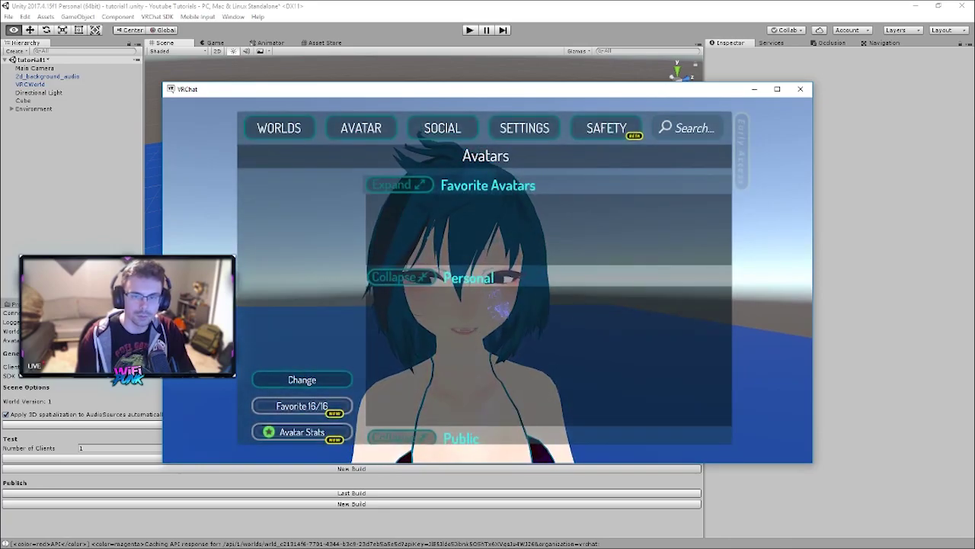
drag(538, 337, 487, 340)
click(488, 339)
click(287, 368)
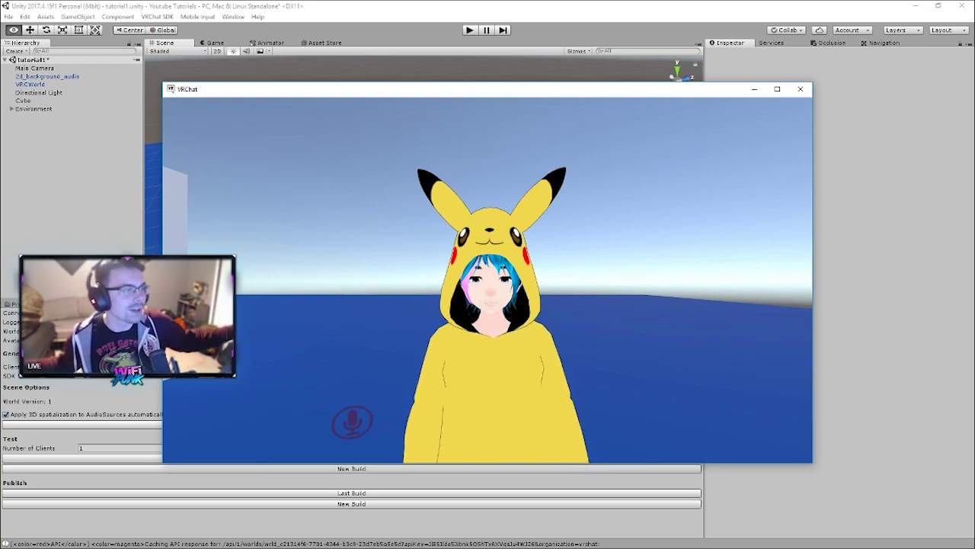
key(s)
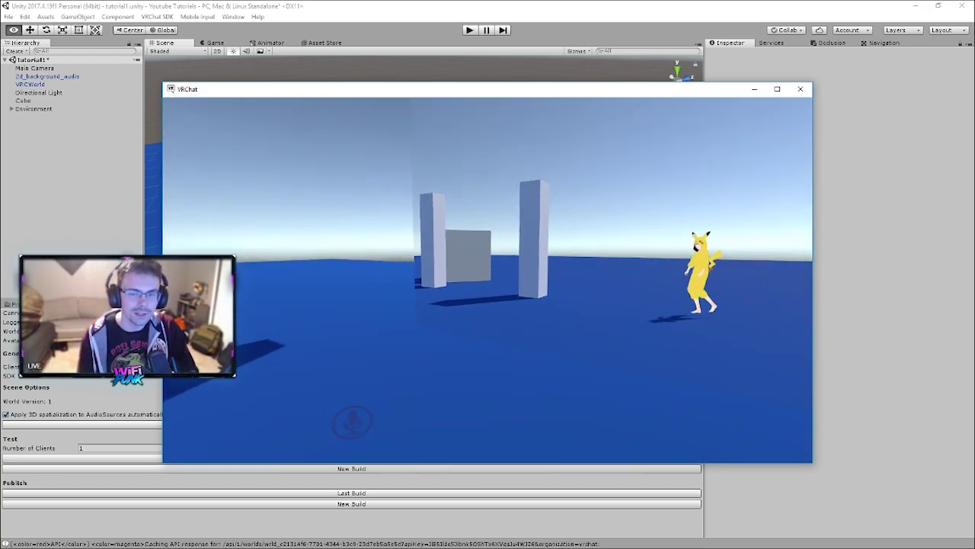
key(w)
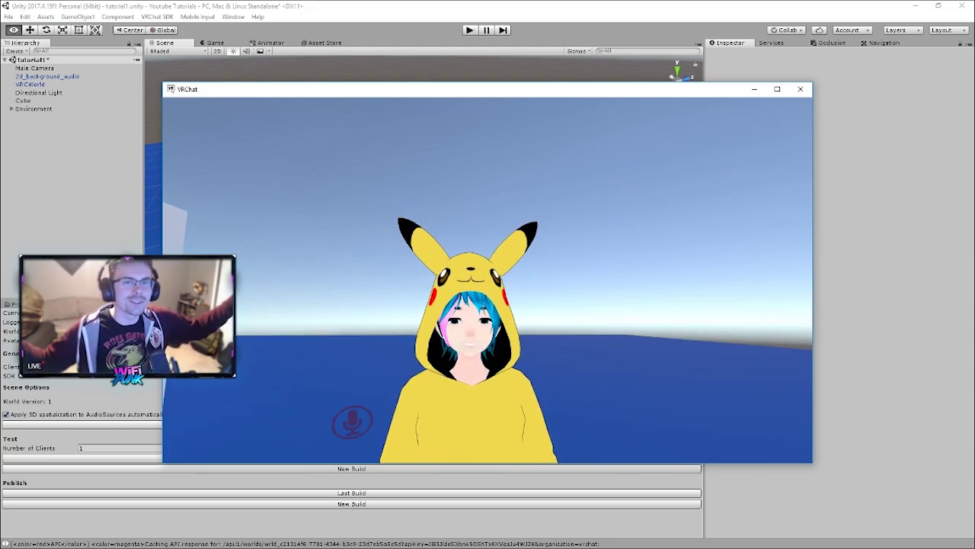